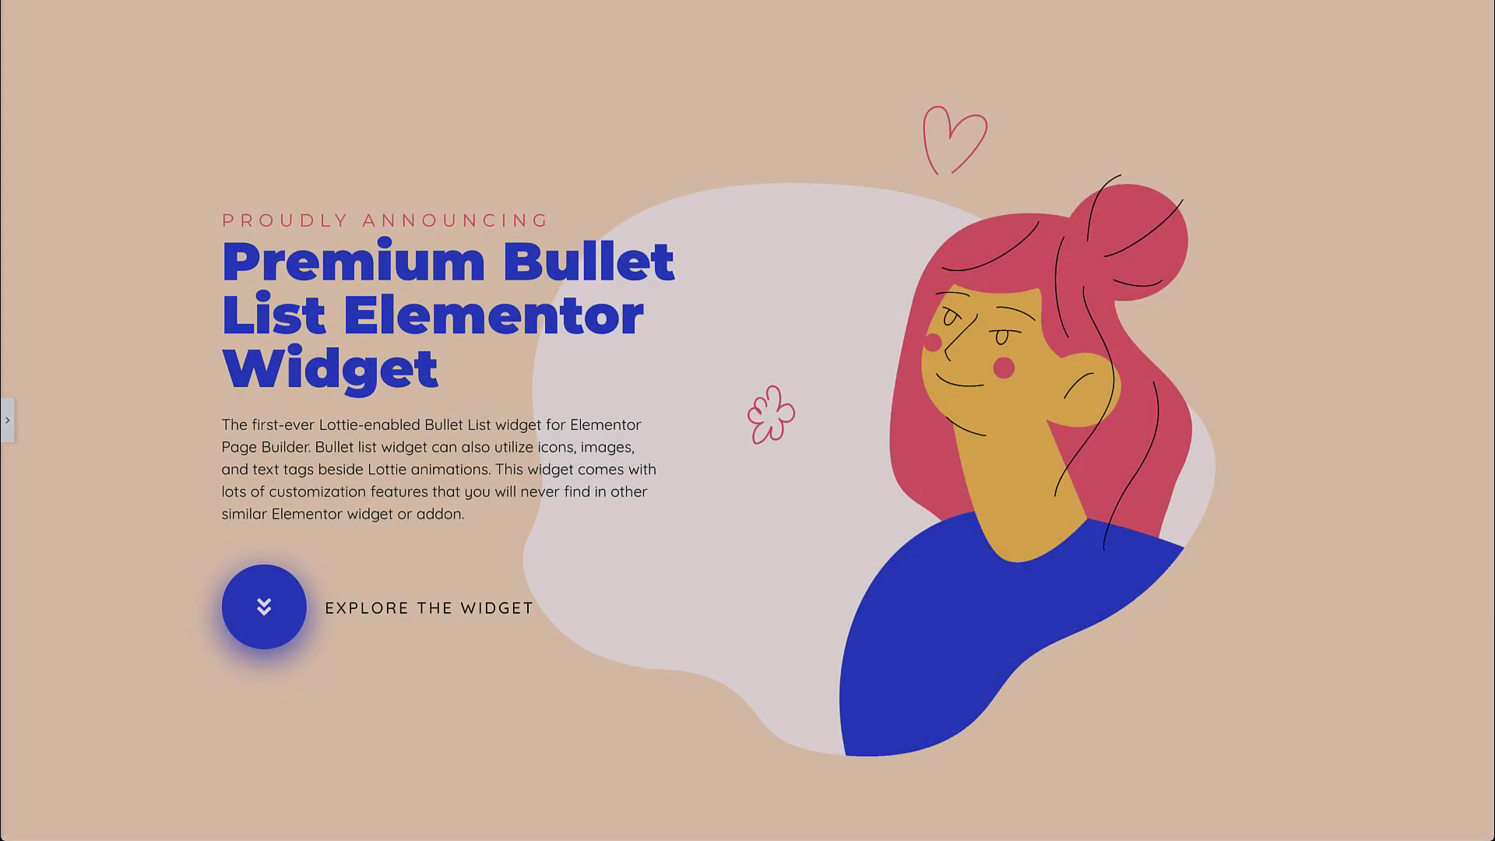
Step: Scroll the Premium Bullet List demo page past the examples down to the templates section
{"action": "scroll", "coordinate": [747, 421], "scroll_direction": "down", "scroll_amount": 15}
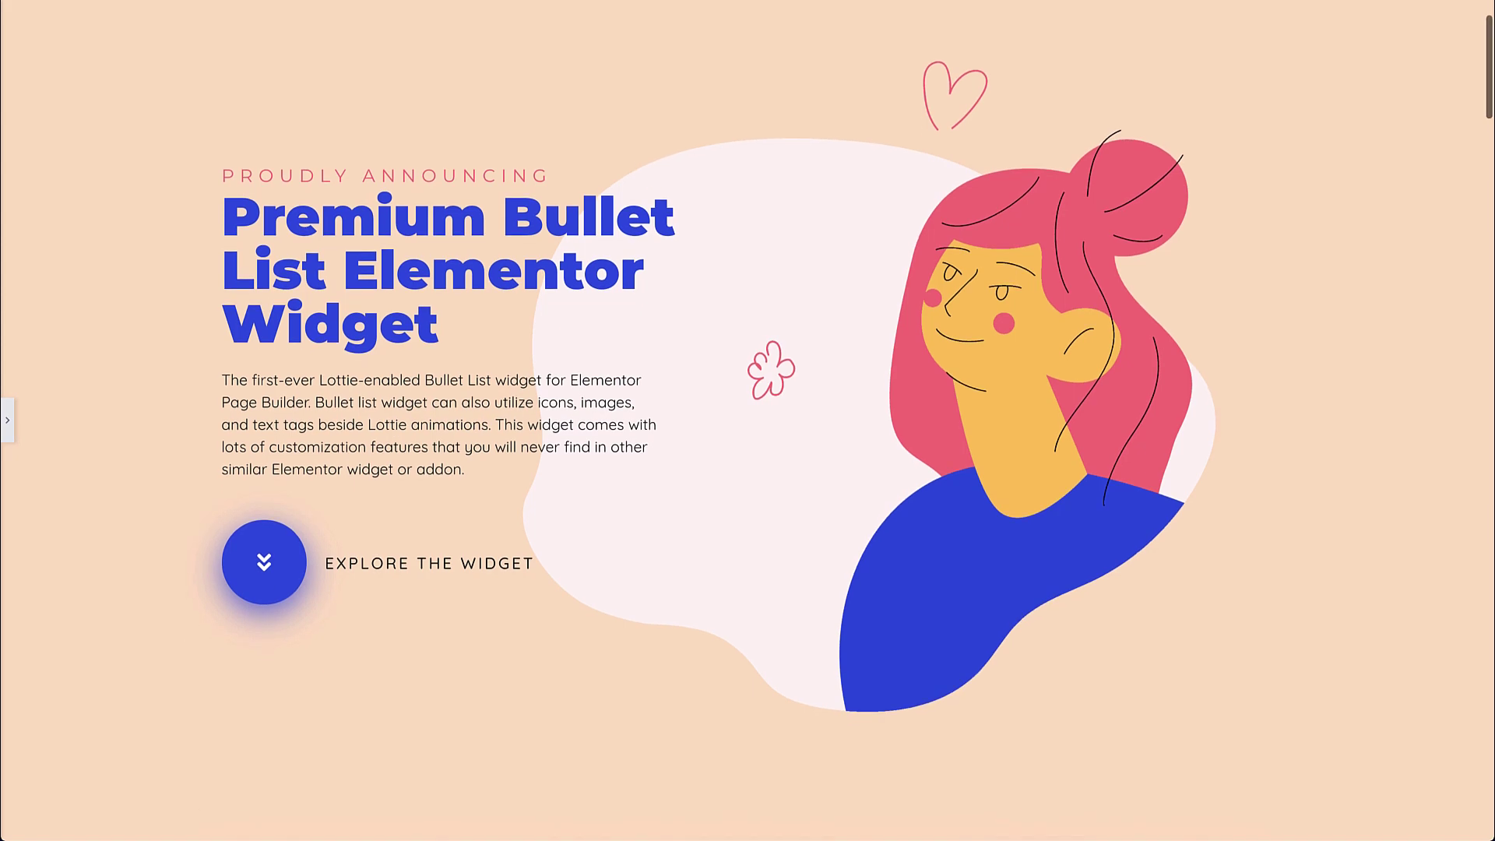
{"action": "scroll", "coordinate": [748, 420], "scroll_direction": "down", "scroll_amount": 20}
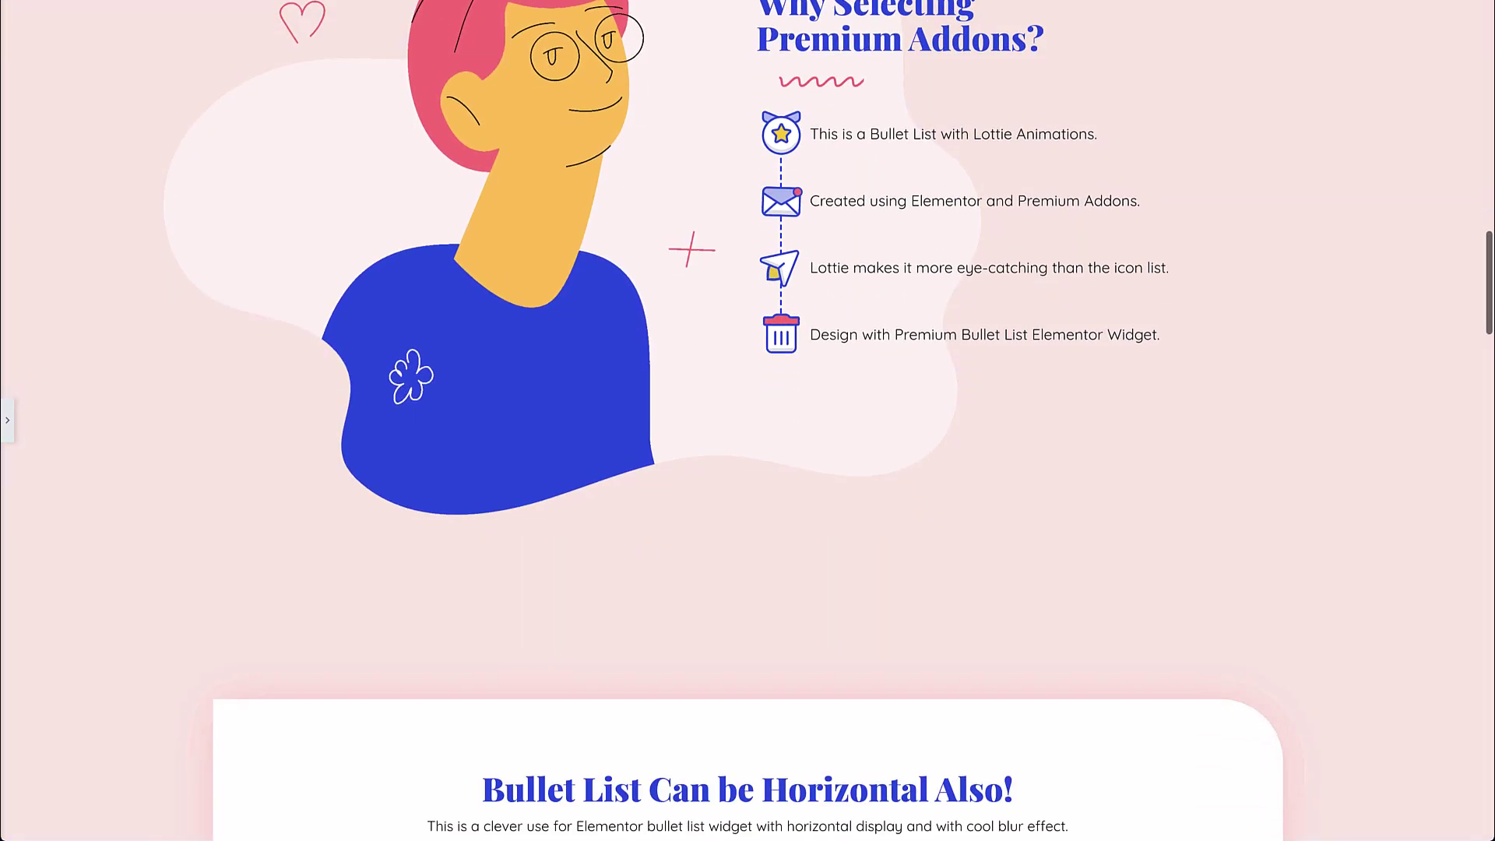
{"action": "scroll", "coordinate": [748, 421], "scroll_direction": "down", "scroll_amount": 10}
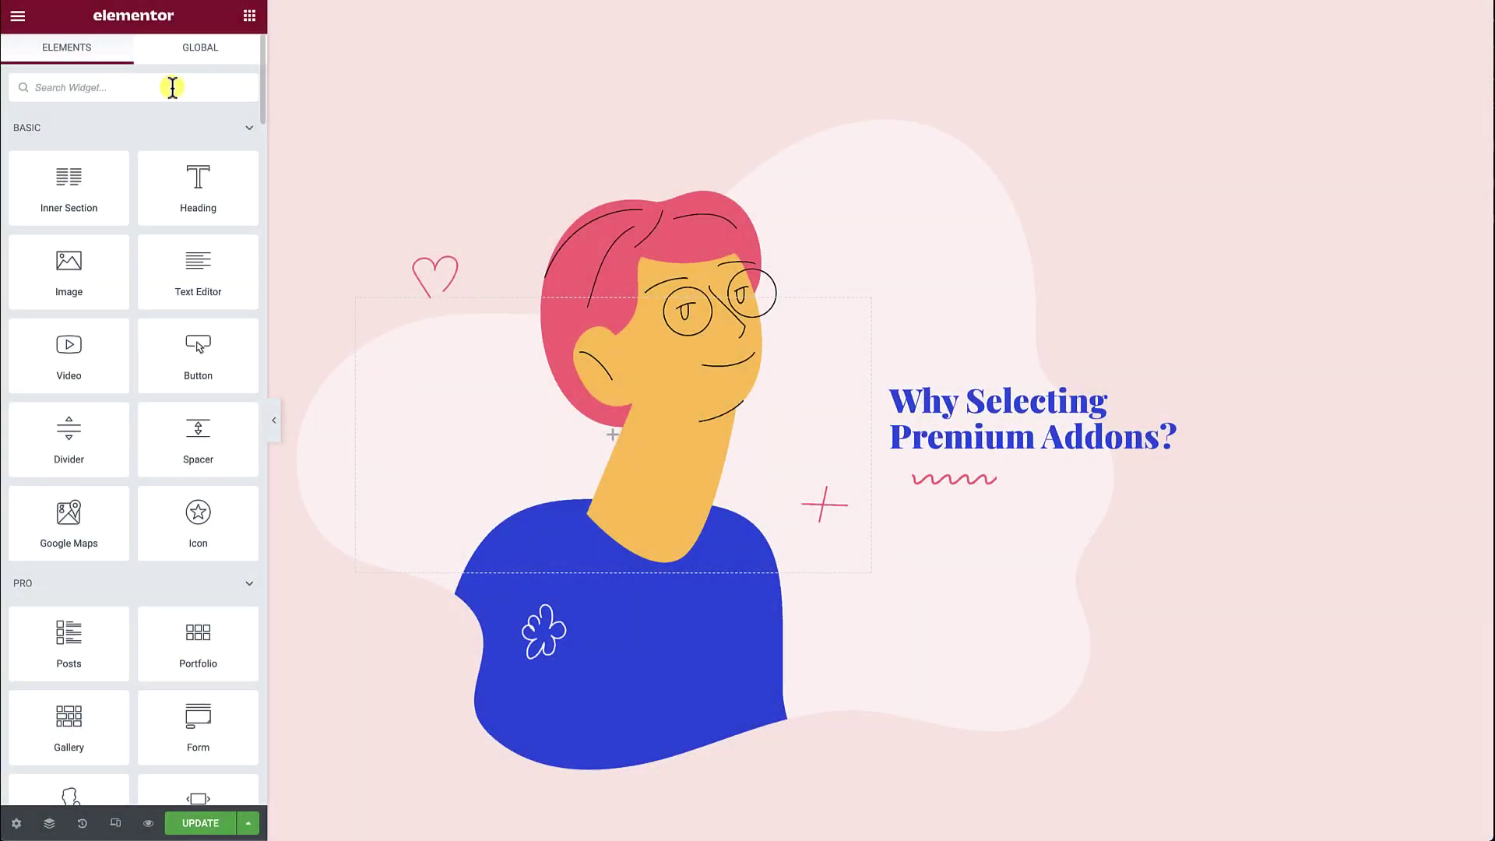
Step: Search widgets for 'Bullet' and drop Premium Bullet list under the 'Why Selecting Premium Addons?' heading
{"action": "left_click", "coordinate": [173, 88]}
{"action": "type", "text": "Bullet"}
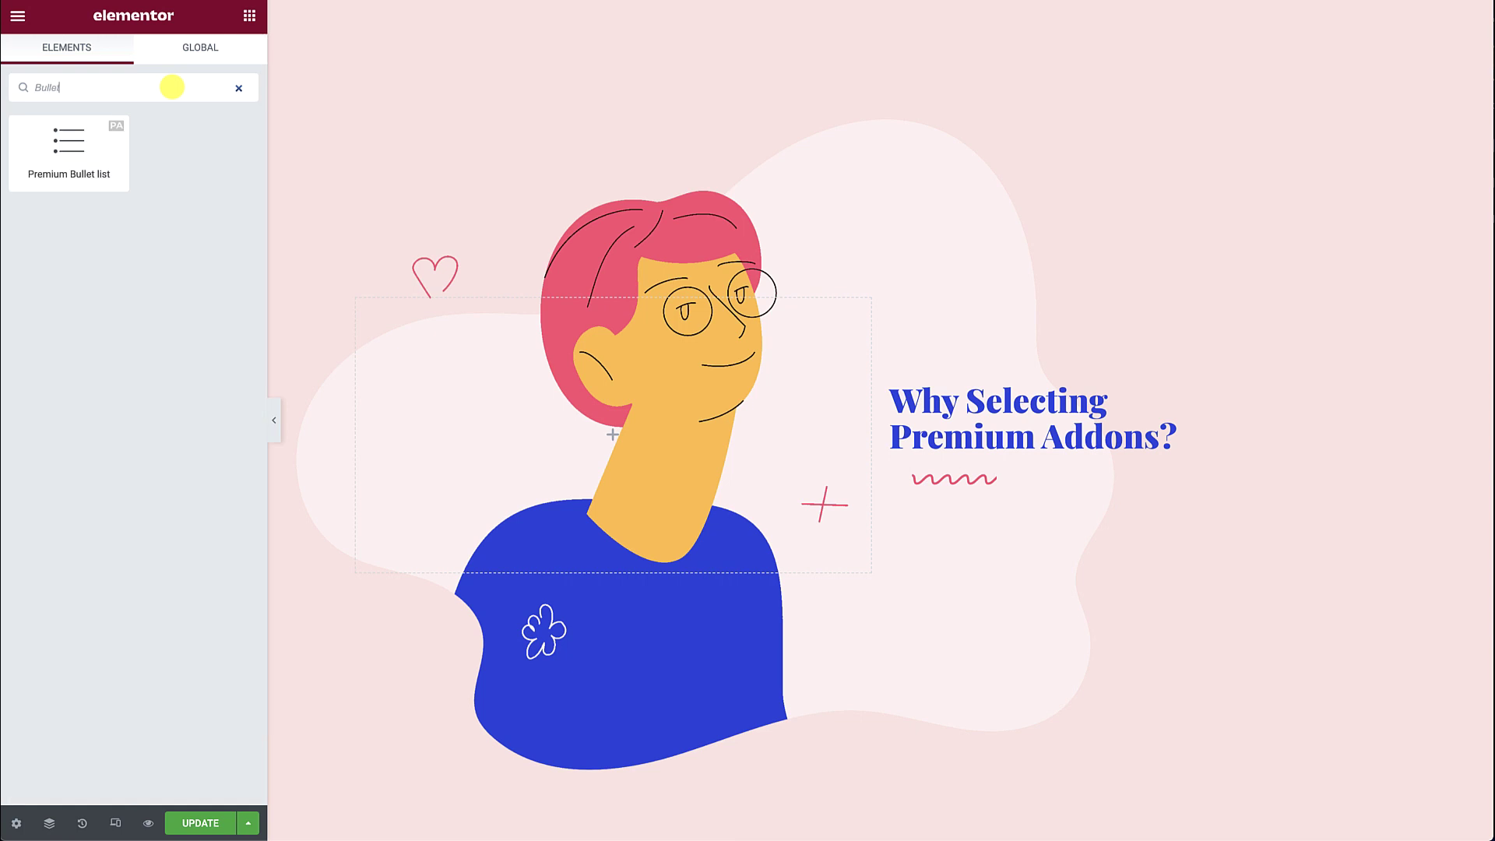
{"action": "left_click_drag", "start_coordinate": [74, 146], "coordinate": [1029, 487]}
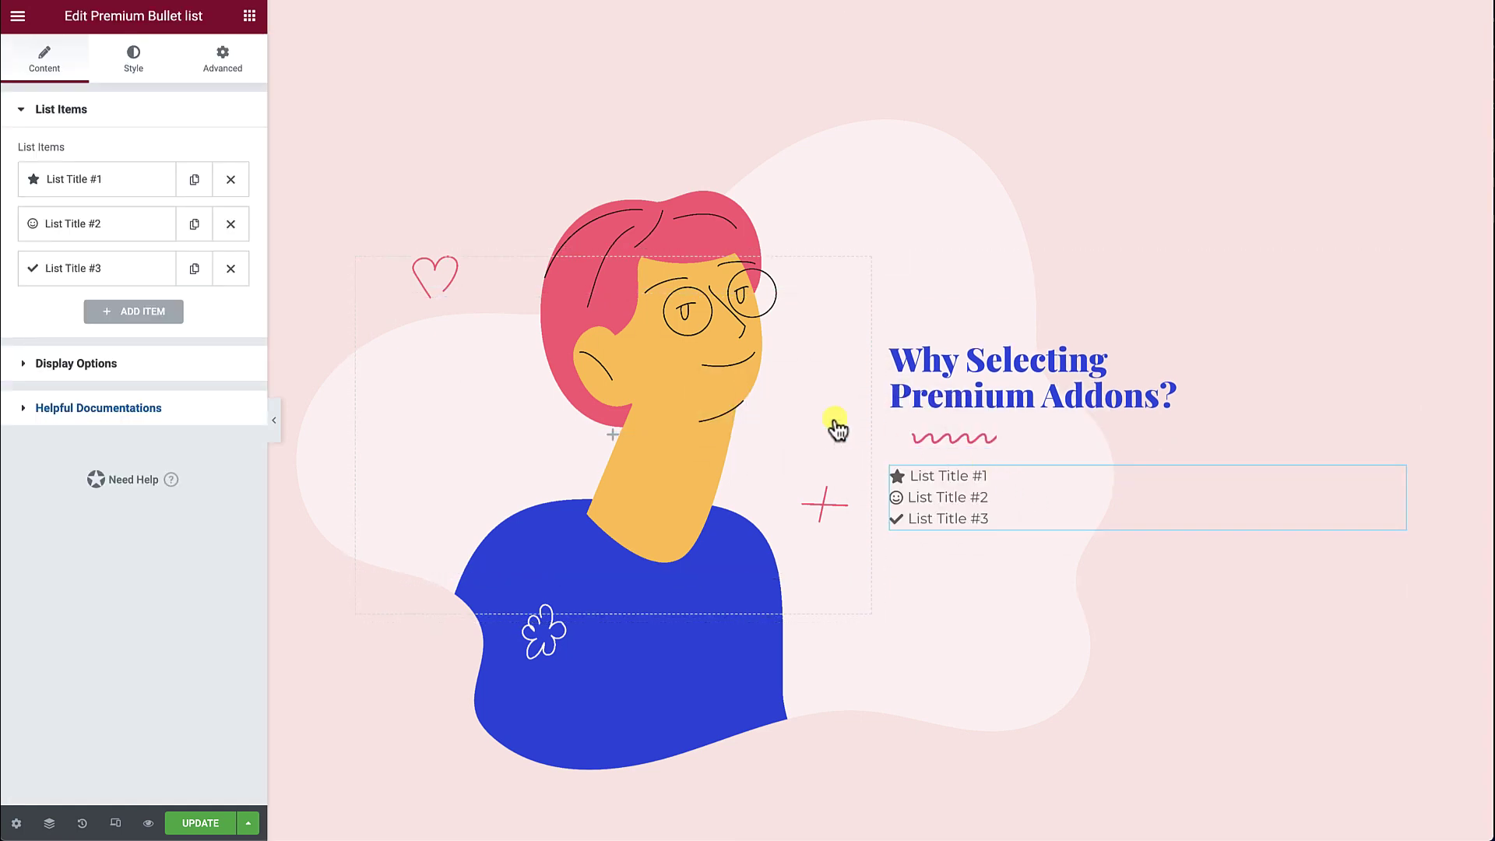
Step: Add a fourth item to the bullet list
{"action": "left_click", "coordinate": [151, 182]}
{"action": "left_click", "coordinate": [152, 181]}
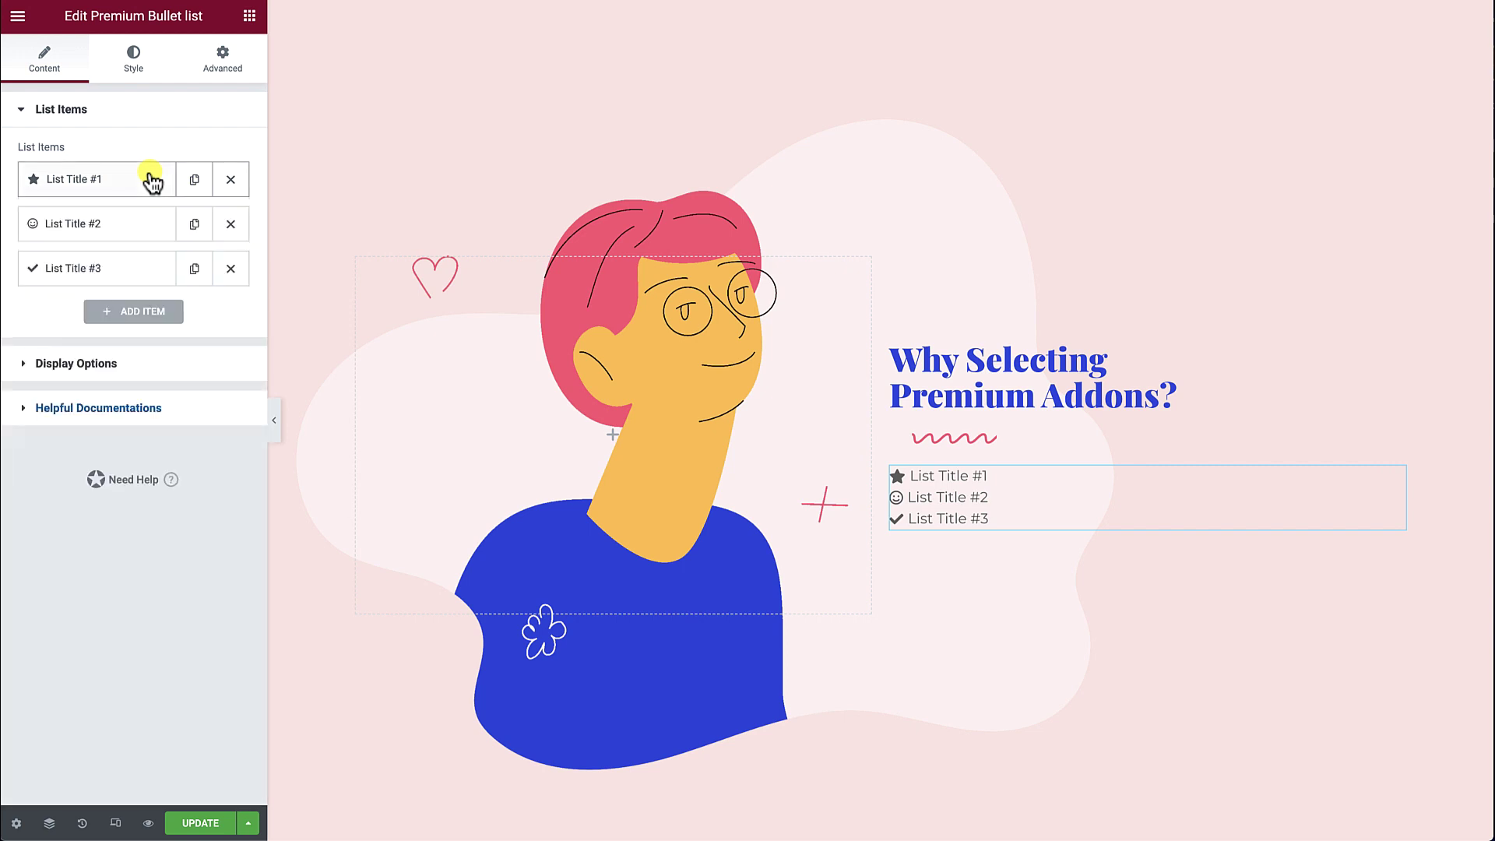
{"action": "left_click", "coordinate": [131, 312]}
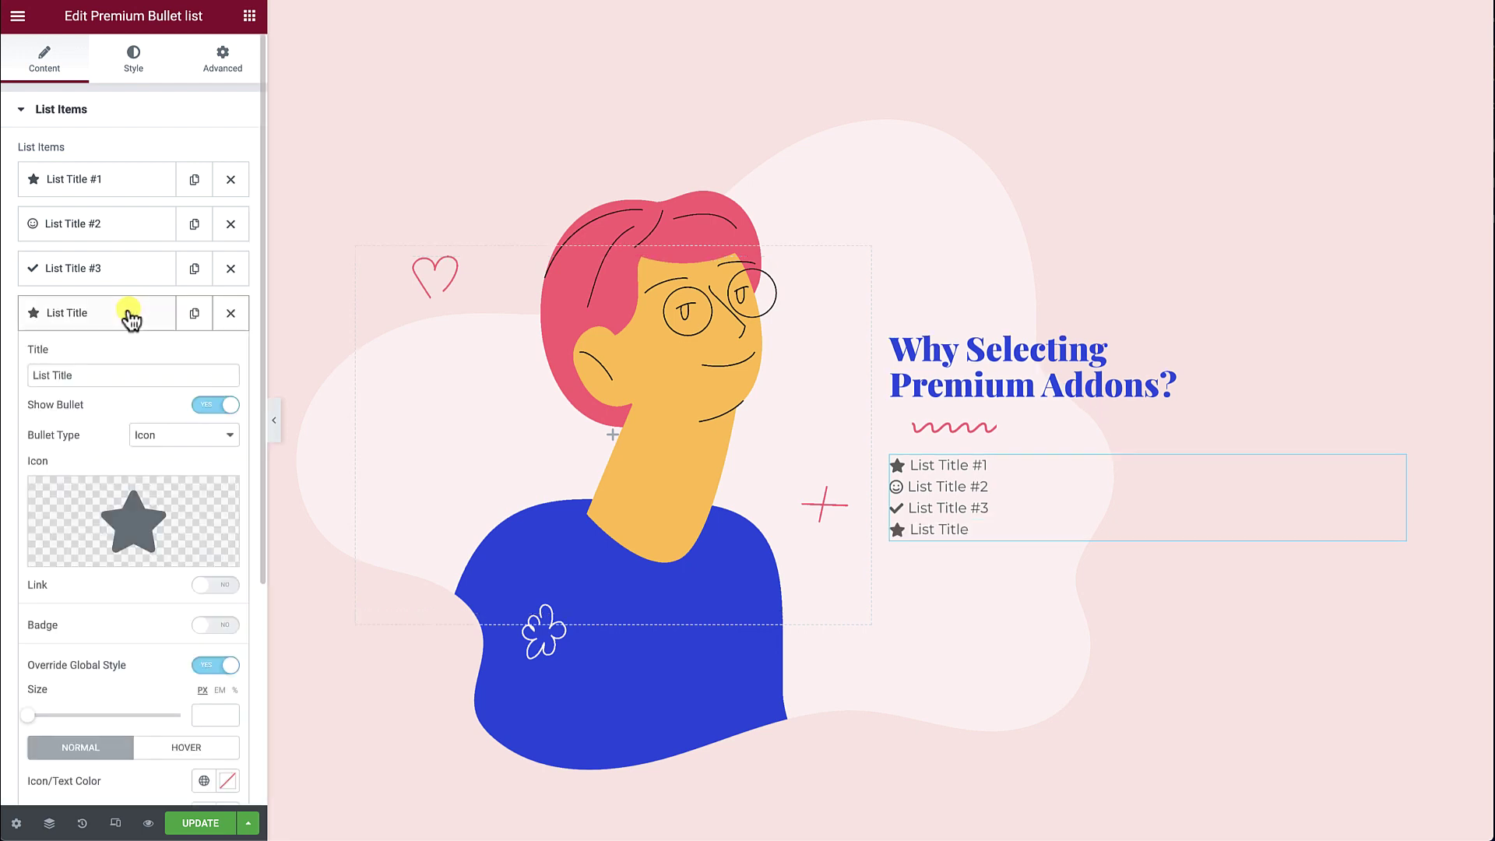
{"action": "left_click", "coordinate": [131, 314]}
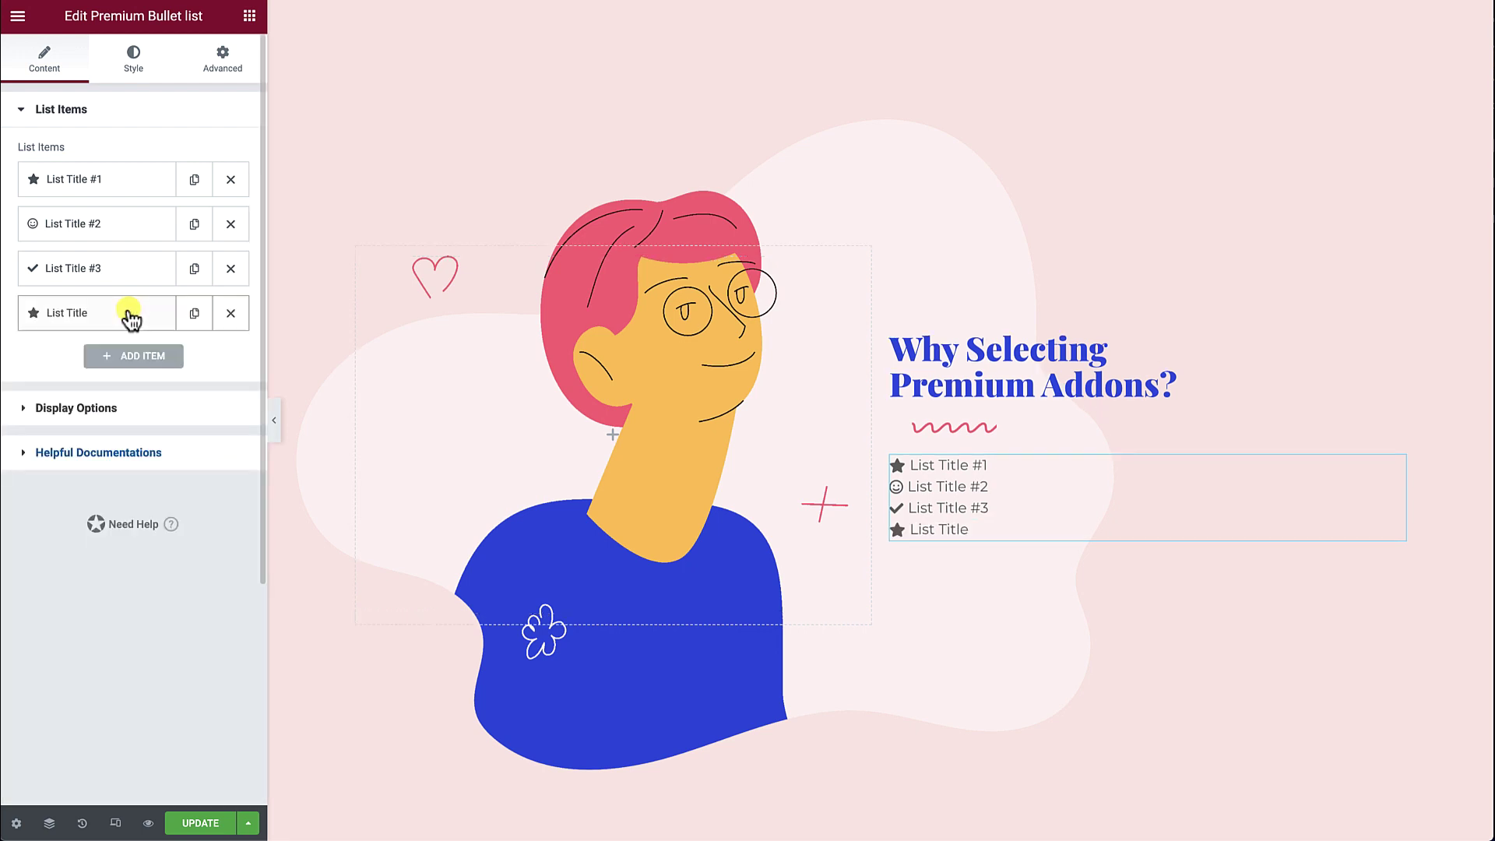
Step: Retitle the first two items 'Bullet List Widget' and 'Free Elementor Widget'
{"action": "left_click", "coordinate": [147, 192]}
{"action": "triple_click", "coordinate": [143, 241]}
{"action": "type", "text": "Bullet List Widget"}
{"action": "left_click", "coordinate": [148, 183]}
{"action": "left_click", "coordinate": [140, 223]}
{"action": "triple_click", "coordinate": [137, 286]}
{"action": "type", "text": "Free Elementor Widget"}
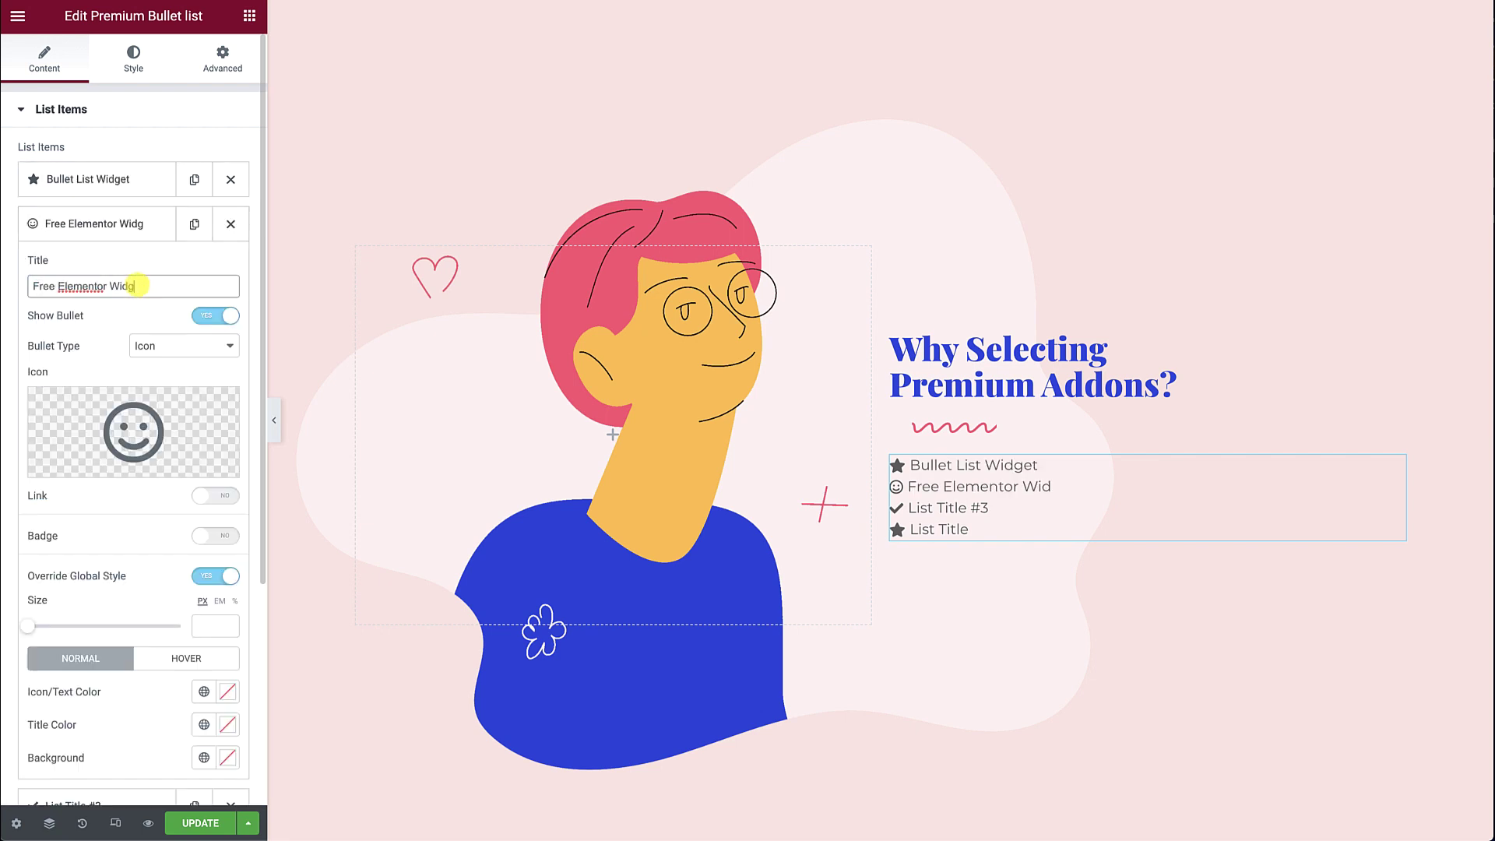
{"action": "left_click", "coordinate": [140, 229]}
Step: Retitle the third and fourth items 'Smart Customization Options' and 'Works with Lottie Animations'
{"action": "left_click", "coordinate": [141, 265]}
{"action": "triple_click", "coordinate": [133, 330]}
{"action": "type", "text": "Smart Customization Options"}
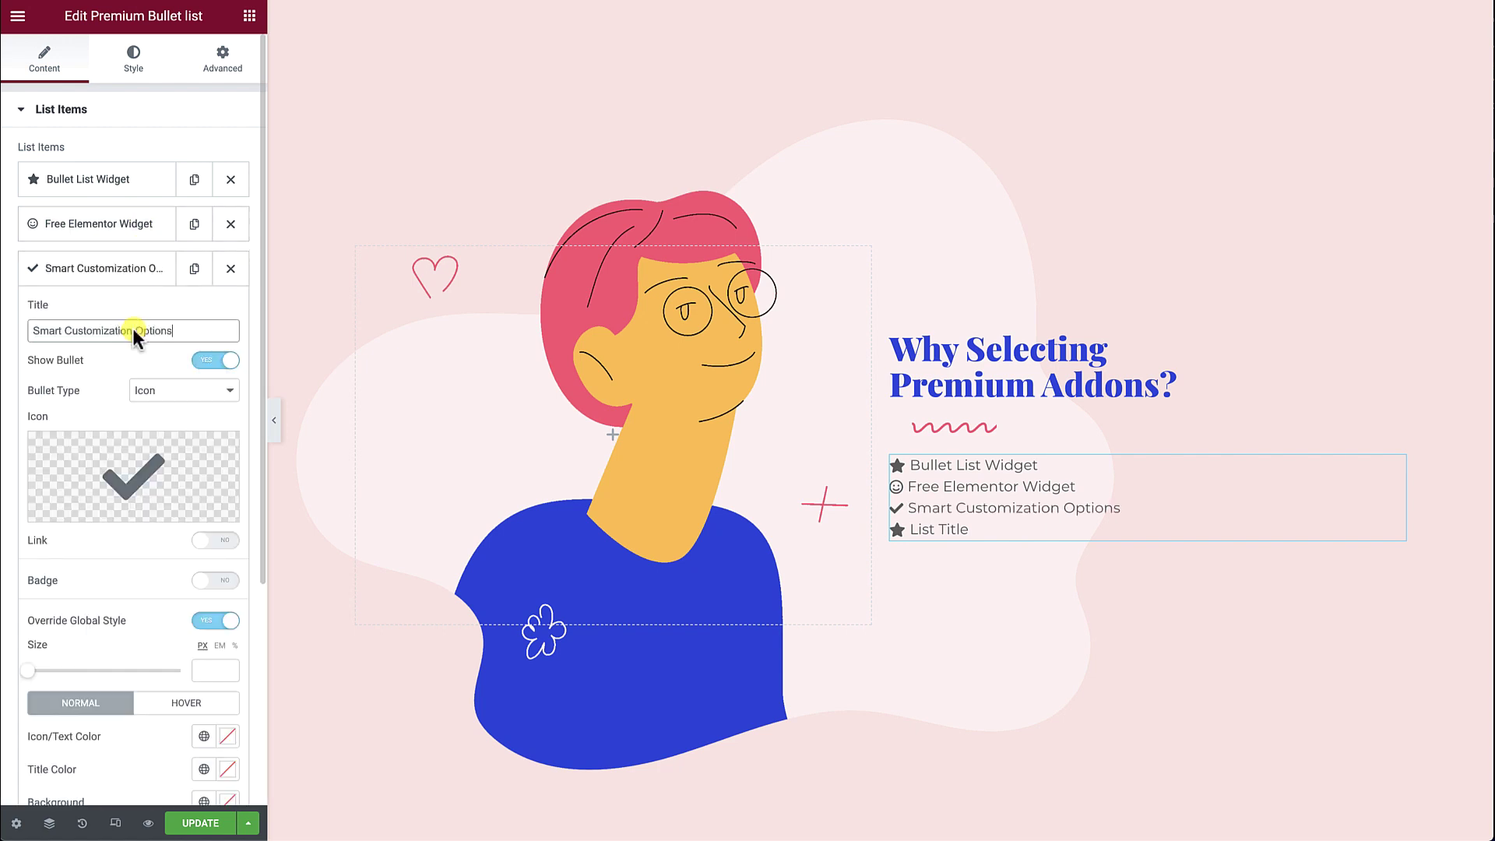
{"action": "left_click", "coordinate": [129, 280]}
{"action": "left_click", "coordinate": [132, 312]}
{"action": "triple_click", "coordinate": [133, 365]}
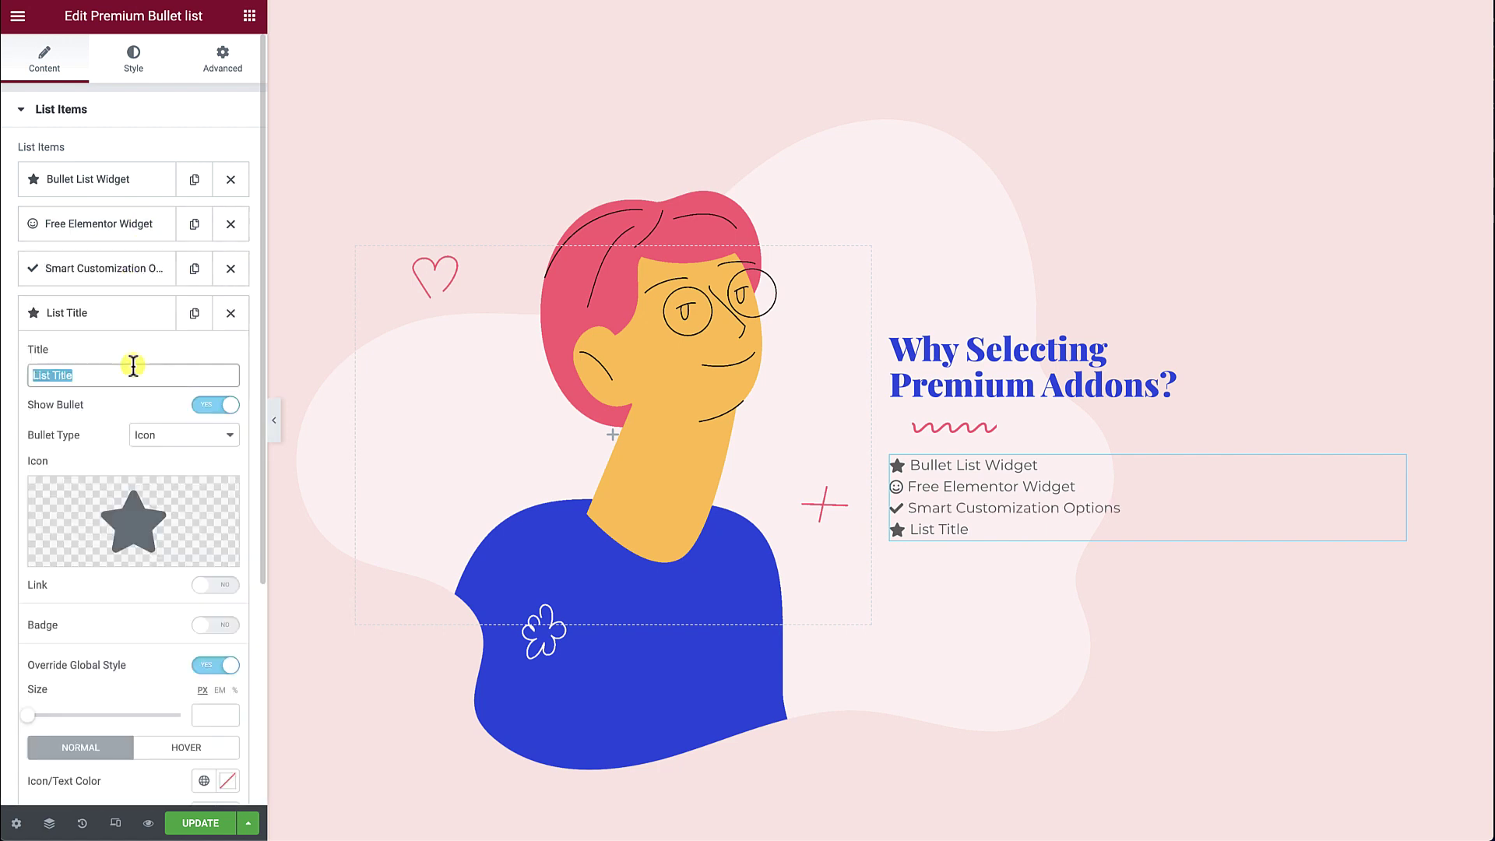
{"action": "type", "text": "Works with Lottie Animatio"}
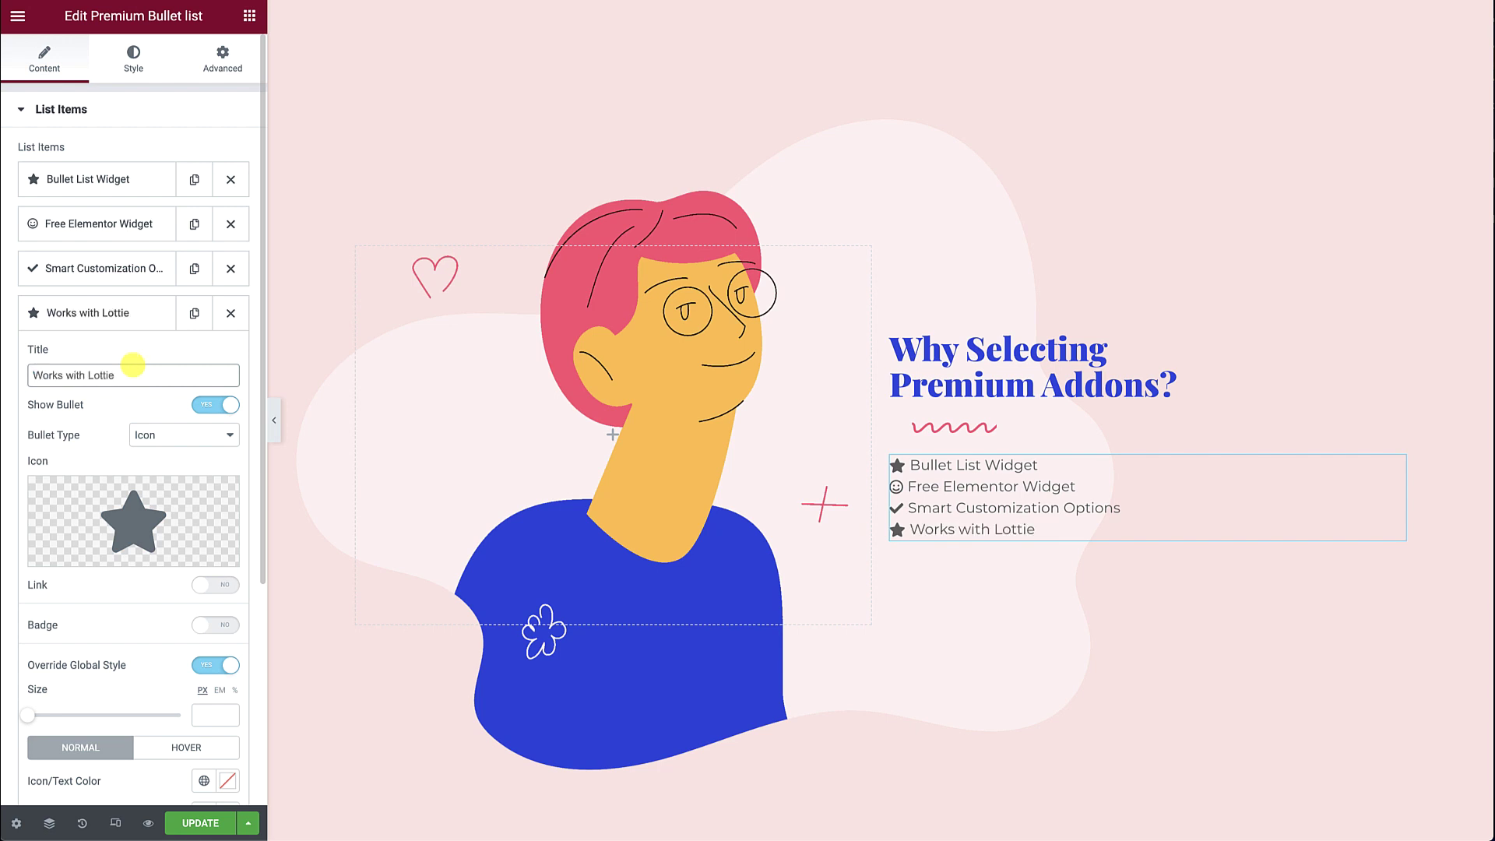
{"action": "left_click", "coordinate": [133, 311]}
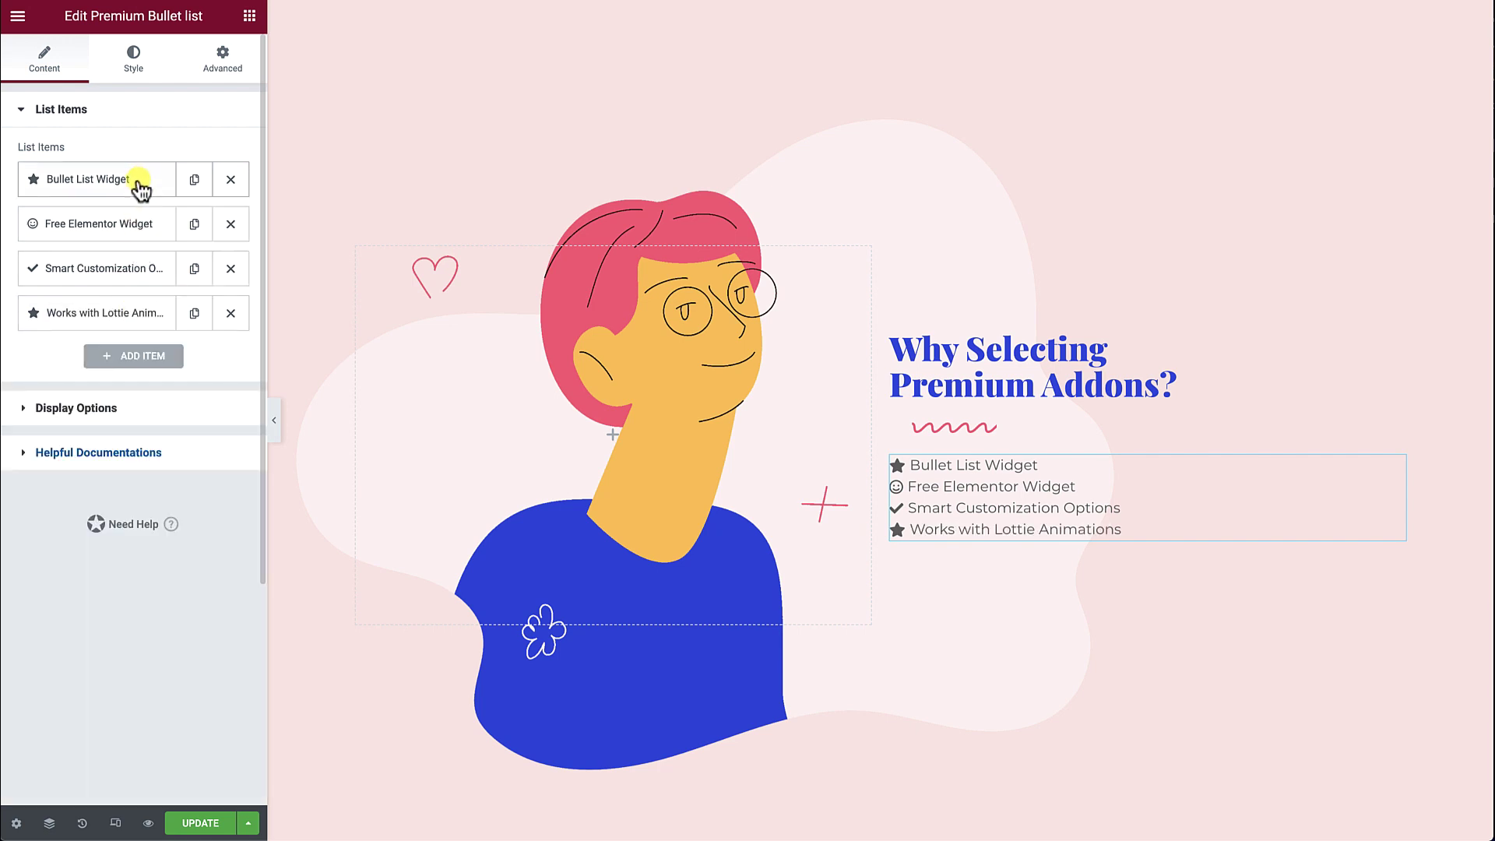
{"action": "left_click", "coordinate": [138, 182]}
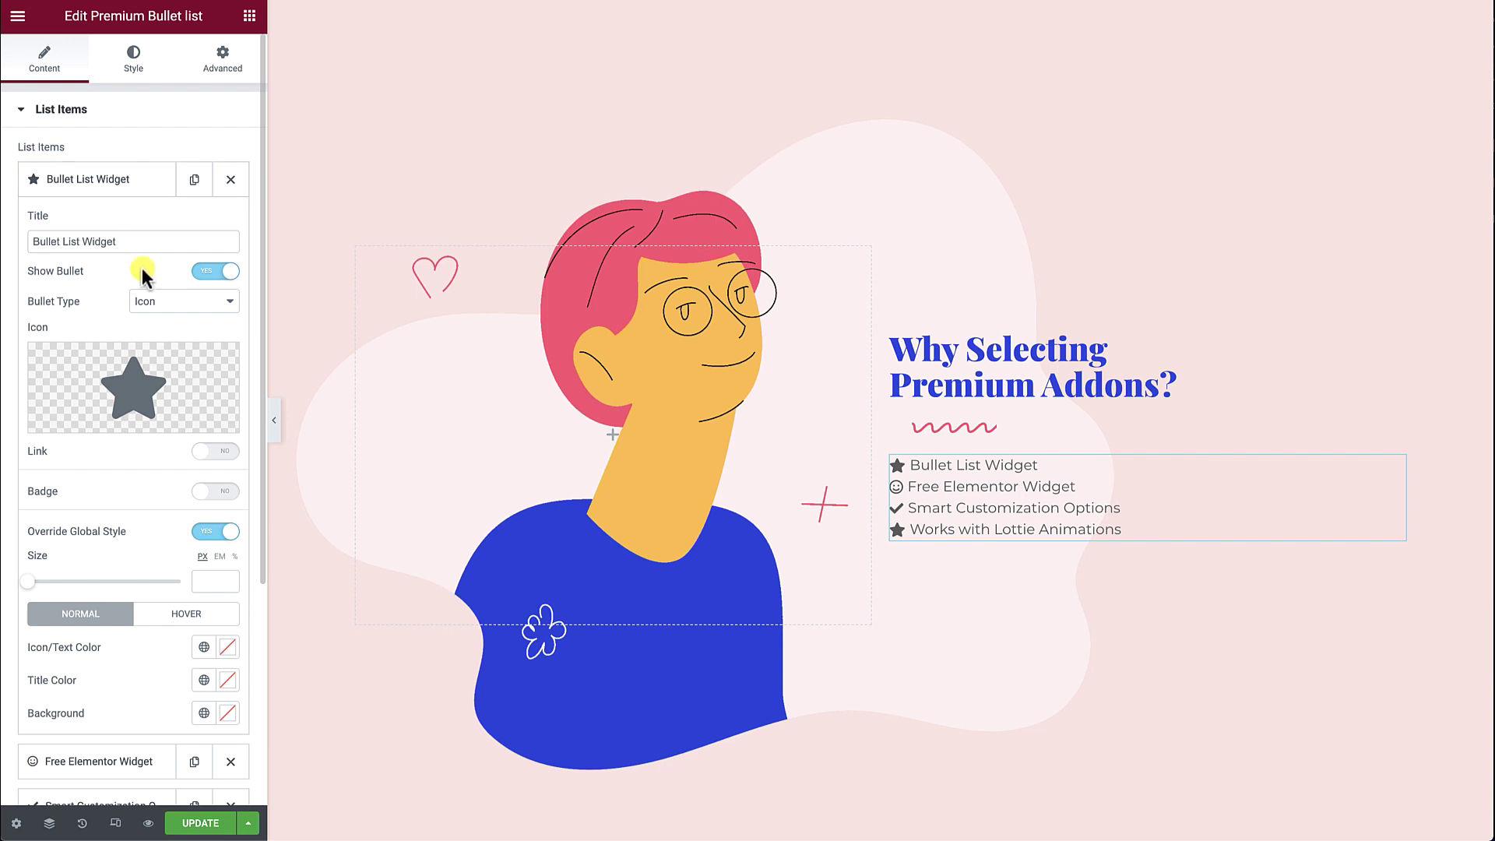
{"action": "left_click", "coordinate": [209, 276]}
{"action": "left_click", "coordinate": [208, 278]}
{"action": "left_click", "coordinate": [198, 302]}
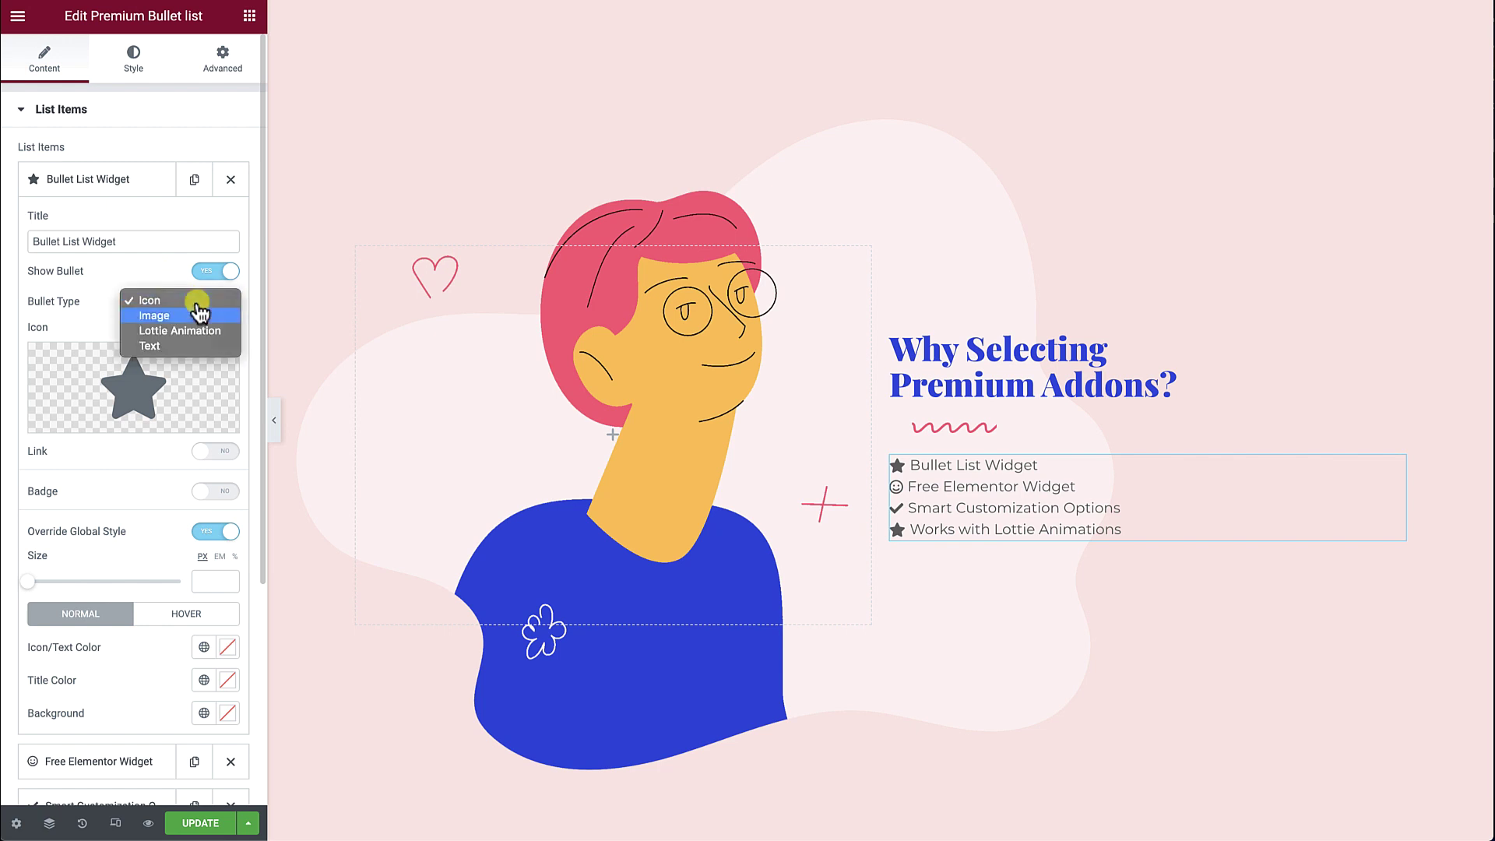
{"action": "key", "text": "Down"}
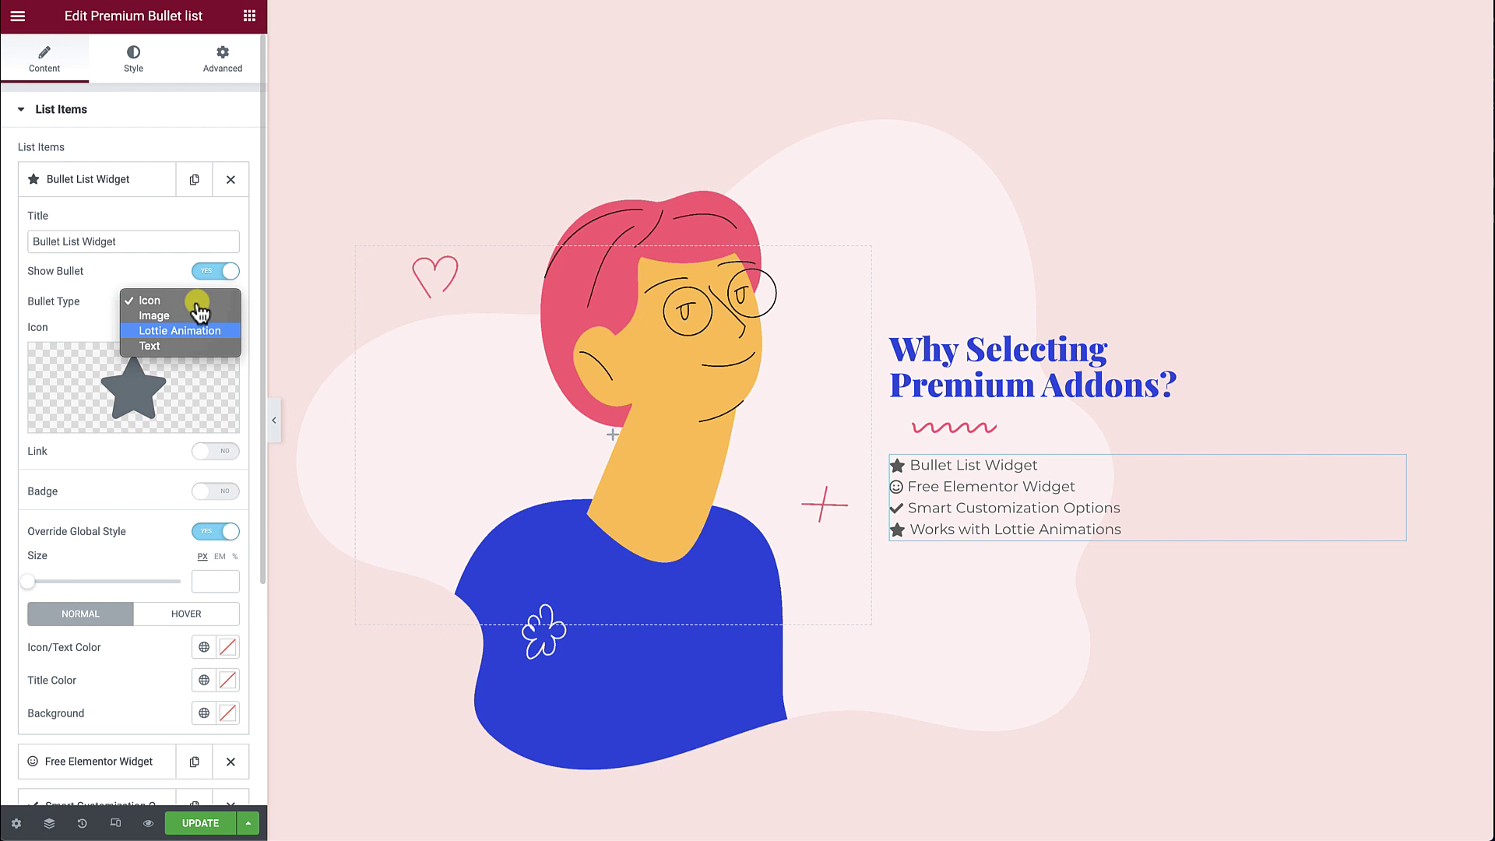
{"action": "key", "text": "Down"}
{"action": "key", "text": "Up"}
{"action": "key", "text": "Up"}
{"action": "key", "text": "Up"}
{"action": "left_click", "coordinate": [196, 301]}
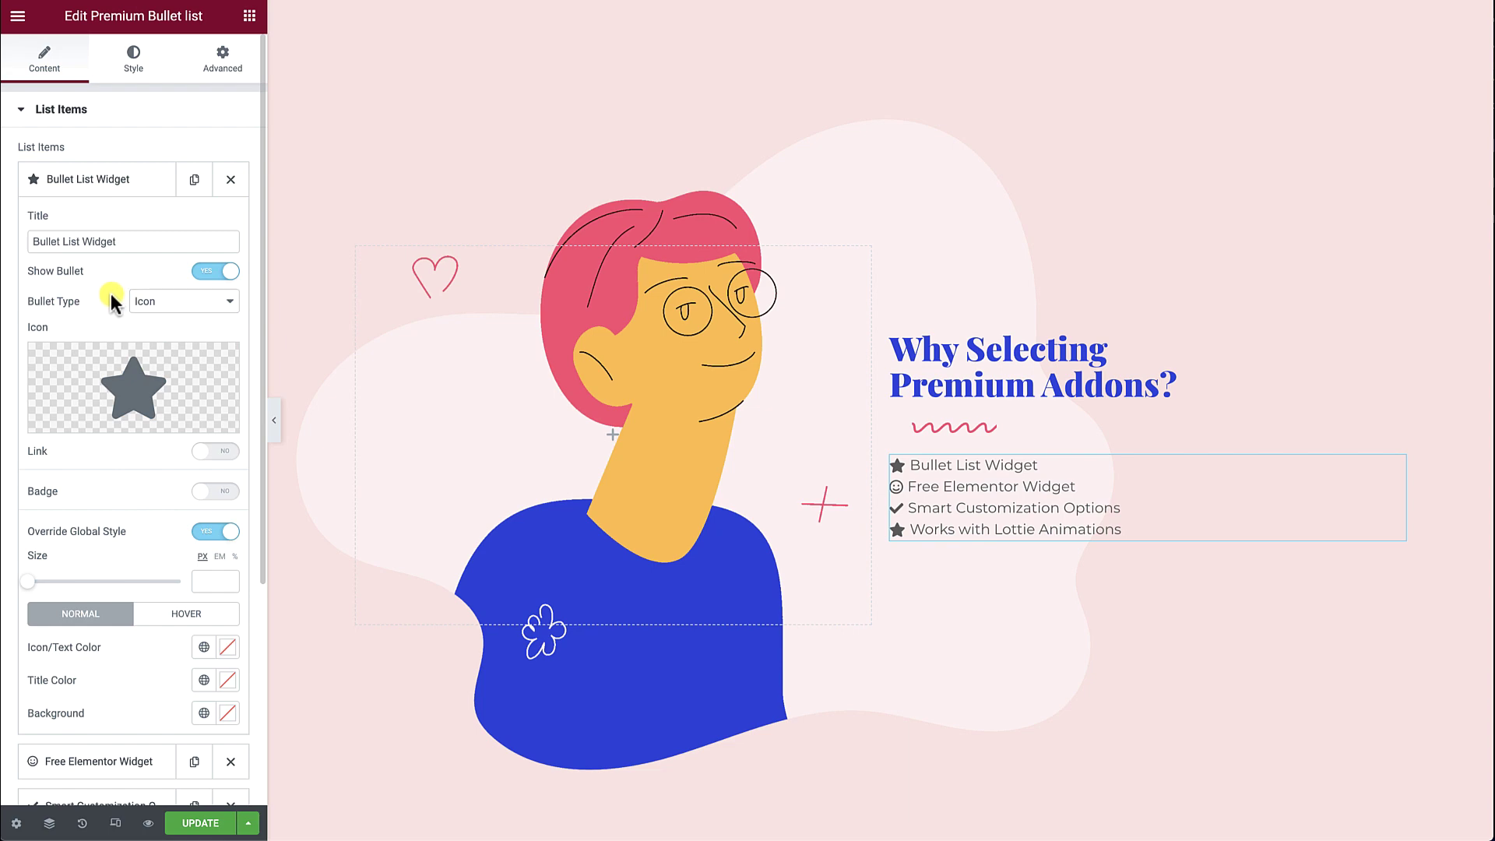
Step: Swap the Bullet List Widget item's star bullet for the Theater masks icon from the Icon Library
{"action": "mouse_move", "coordinate": [117, 346]}
{"action": "left_click", "coordinate": [116, 378]}
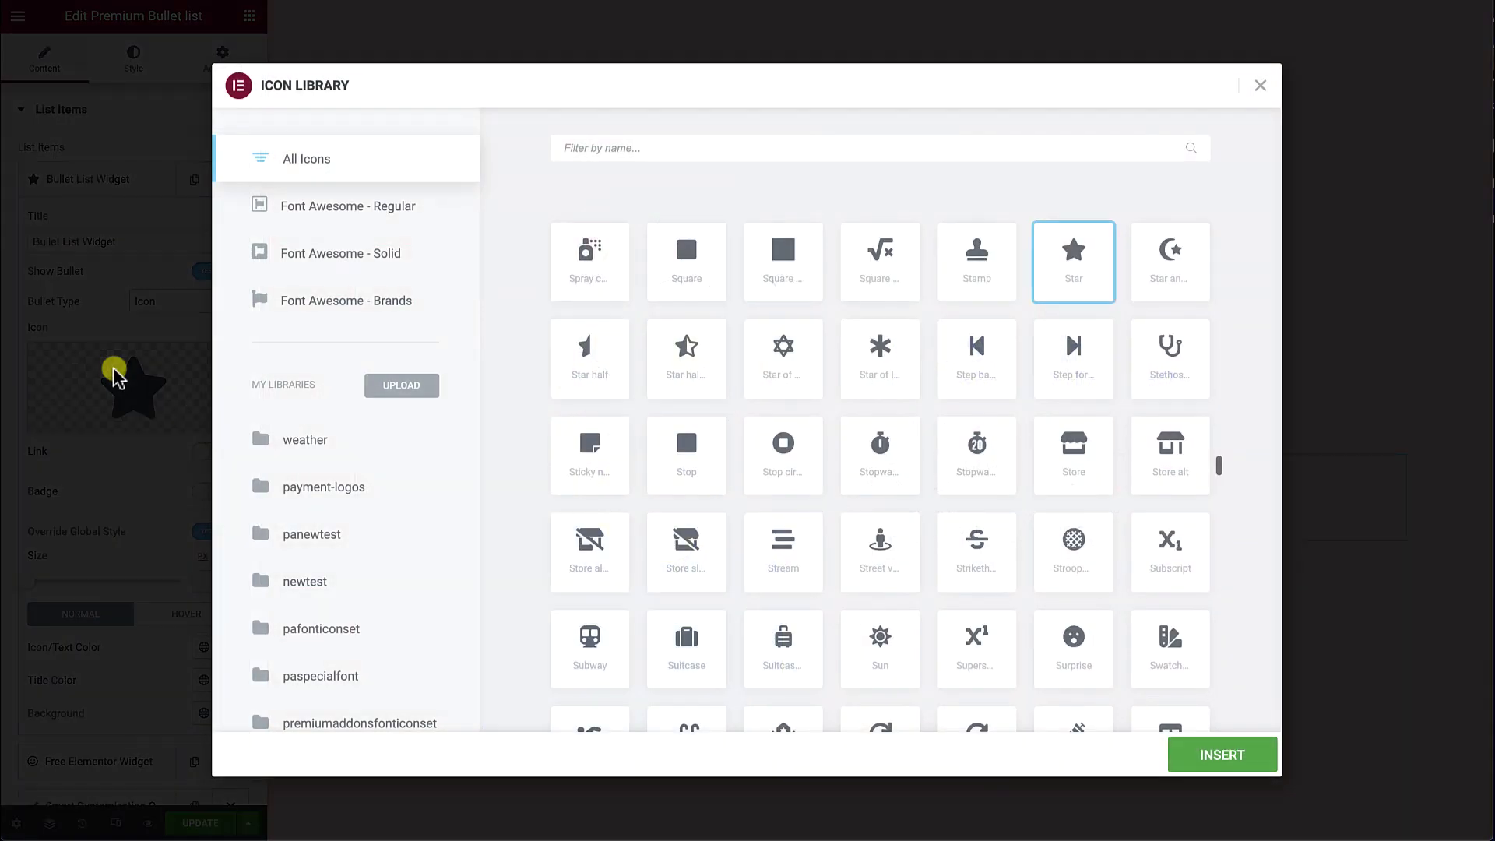
{"action": "scroll", "coordinate": [593, 378], "scroll_direction": "down", "scroll_amount": 10}
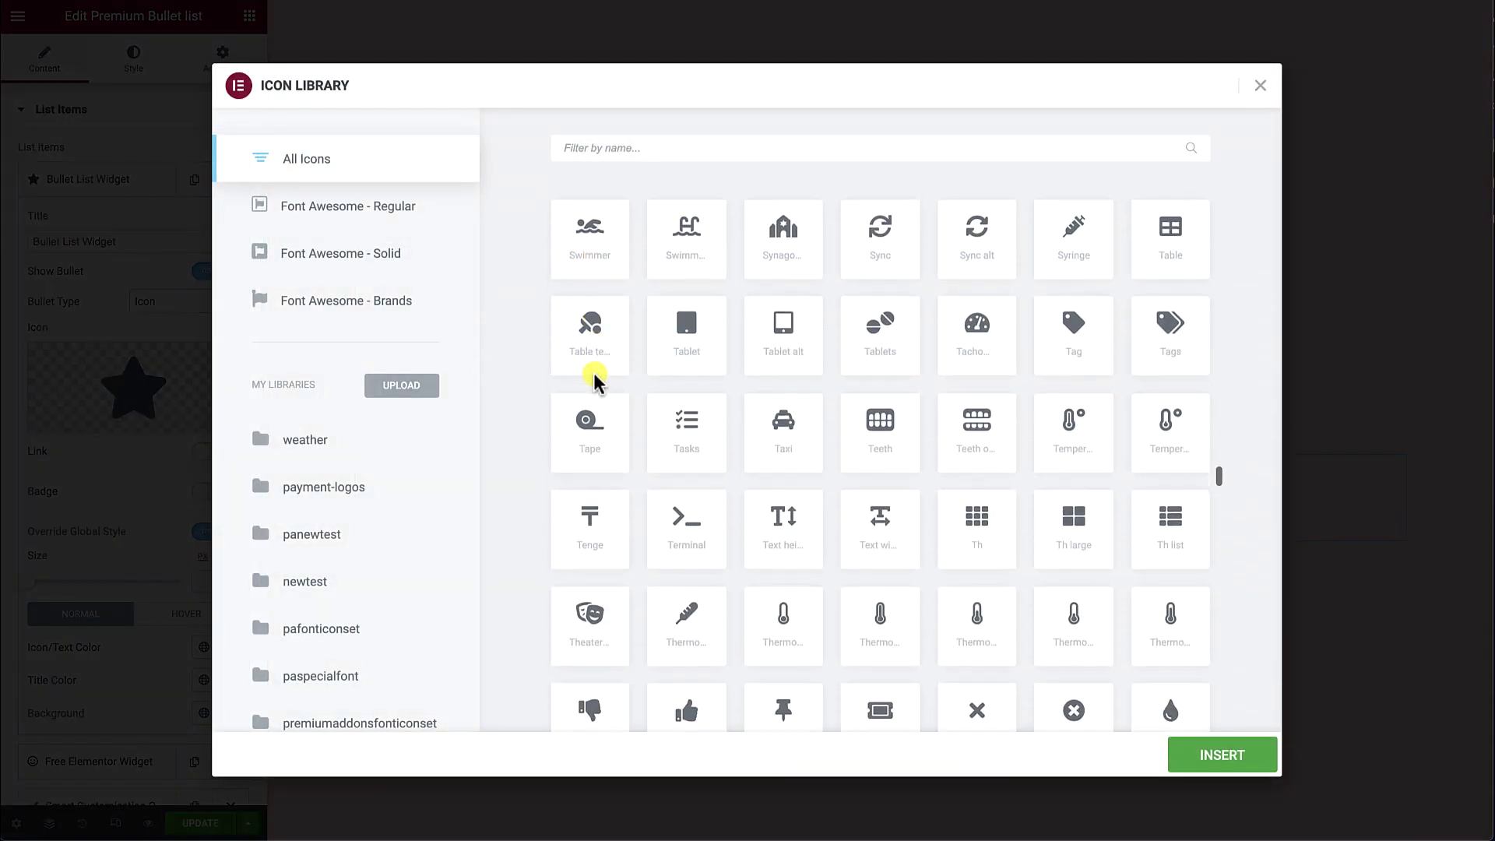
{"action": "left_click", "coordinate": [593, 378]}
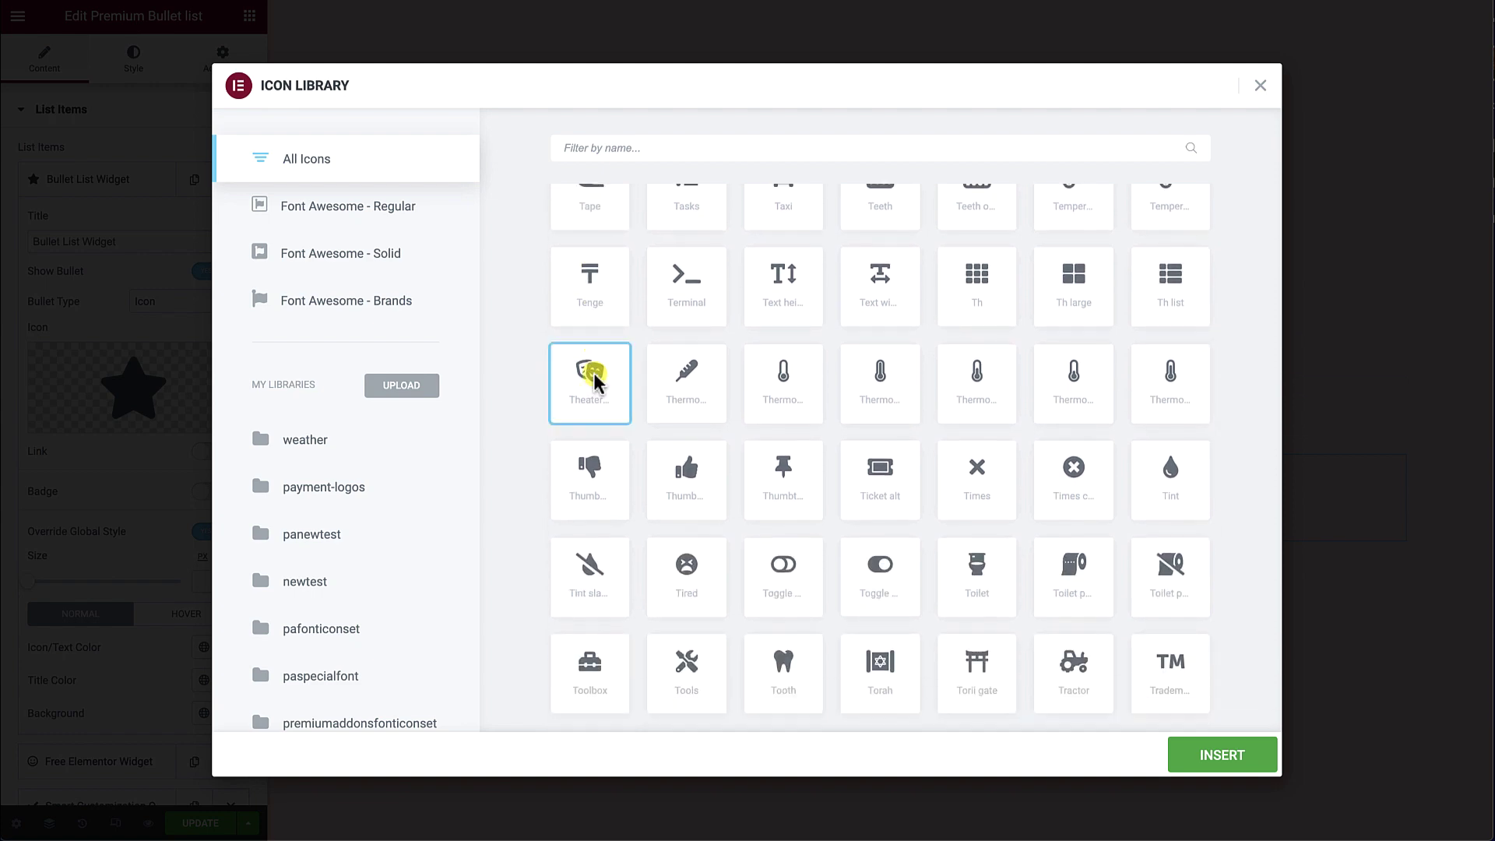
{"action": "left_click", "coordinate": [1216, 752]}
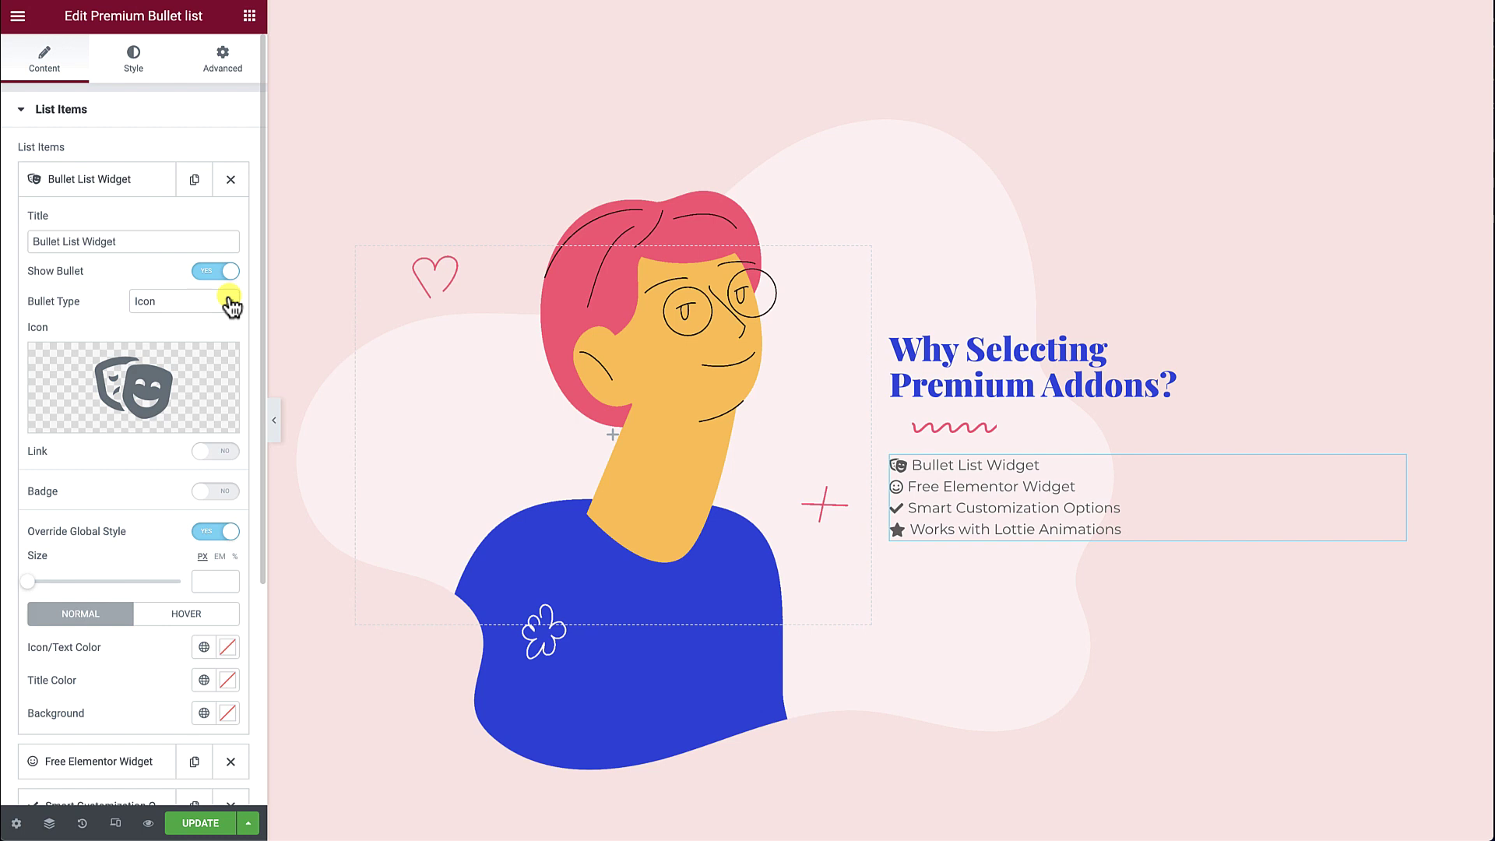
Step: Set the Bullet List Widget bullet type to Image using location.png from the Media Library
{"action": "left_click", "coordinate": [195, 302]}
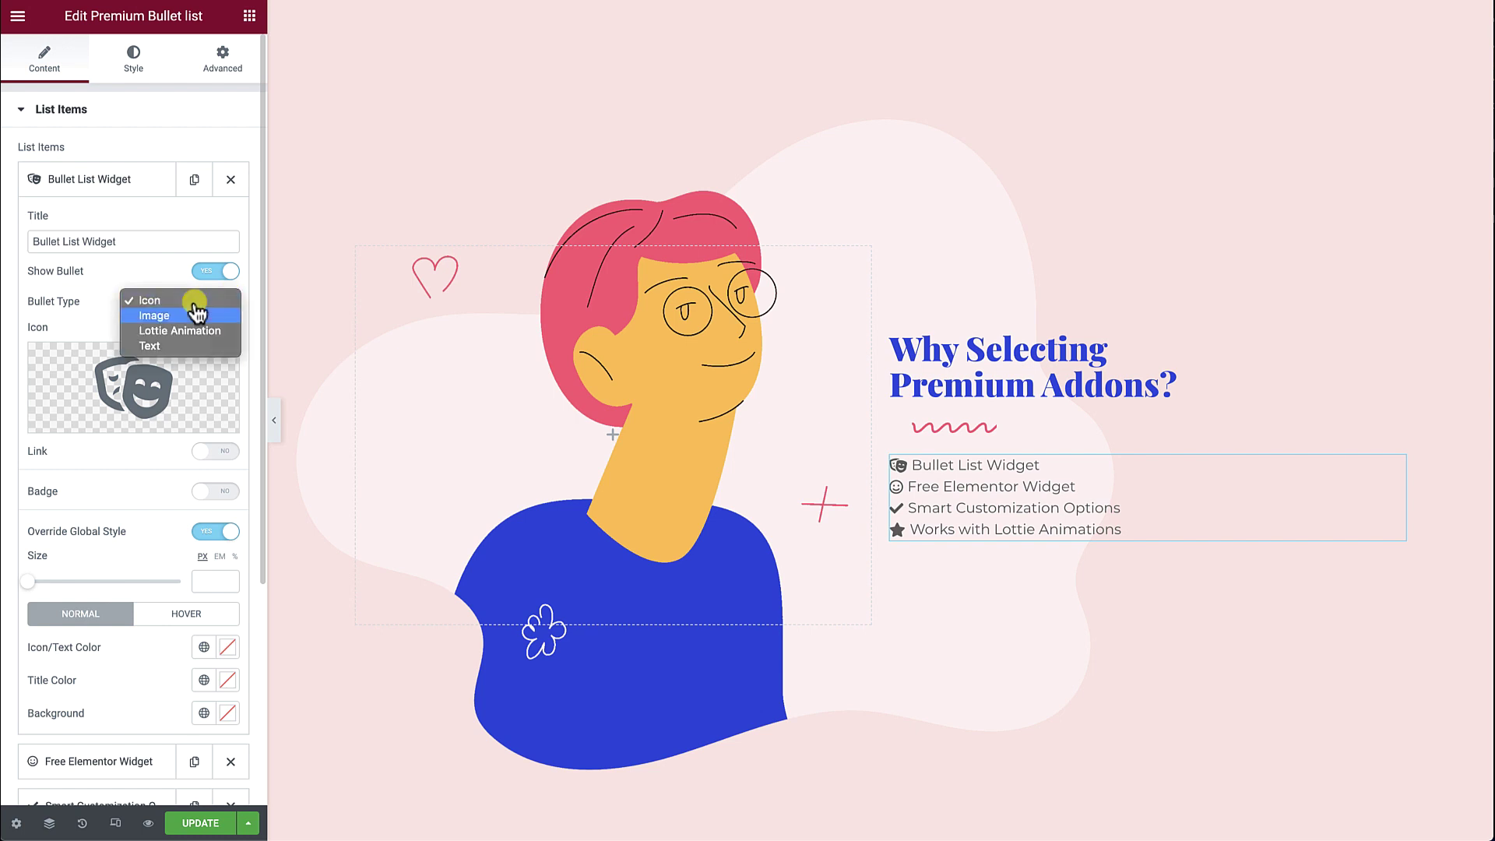
{"action": "left_click", "coordinate": [194, 315]}
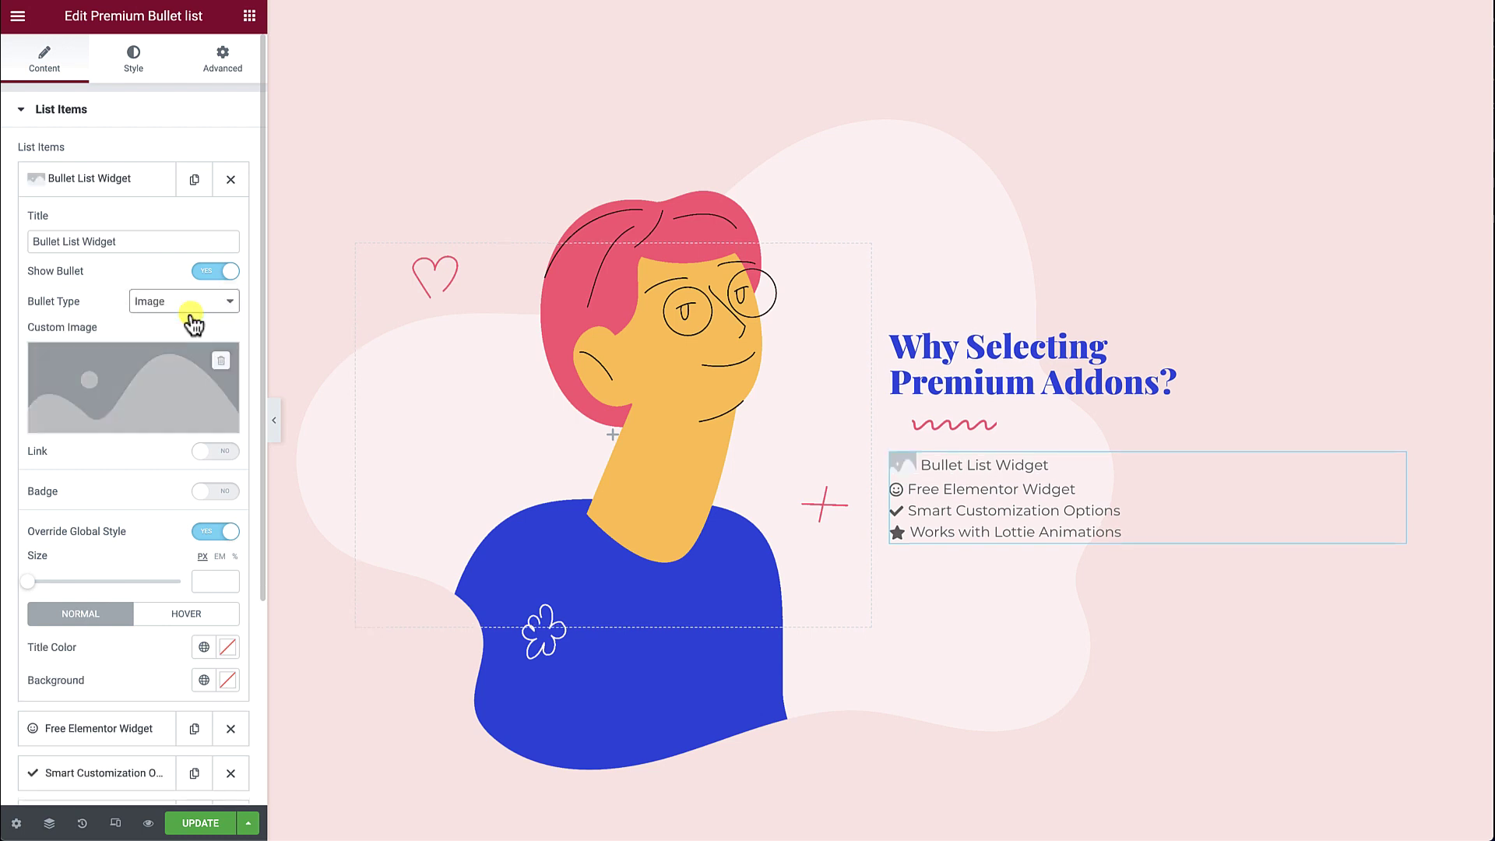
{"action": "left_click", "coordinate": [160, 380]}
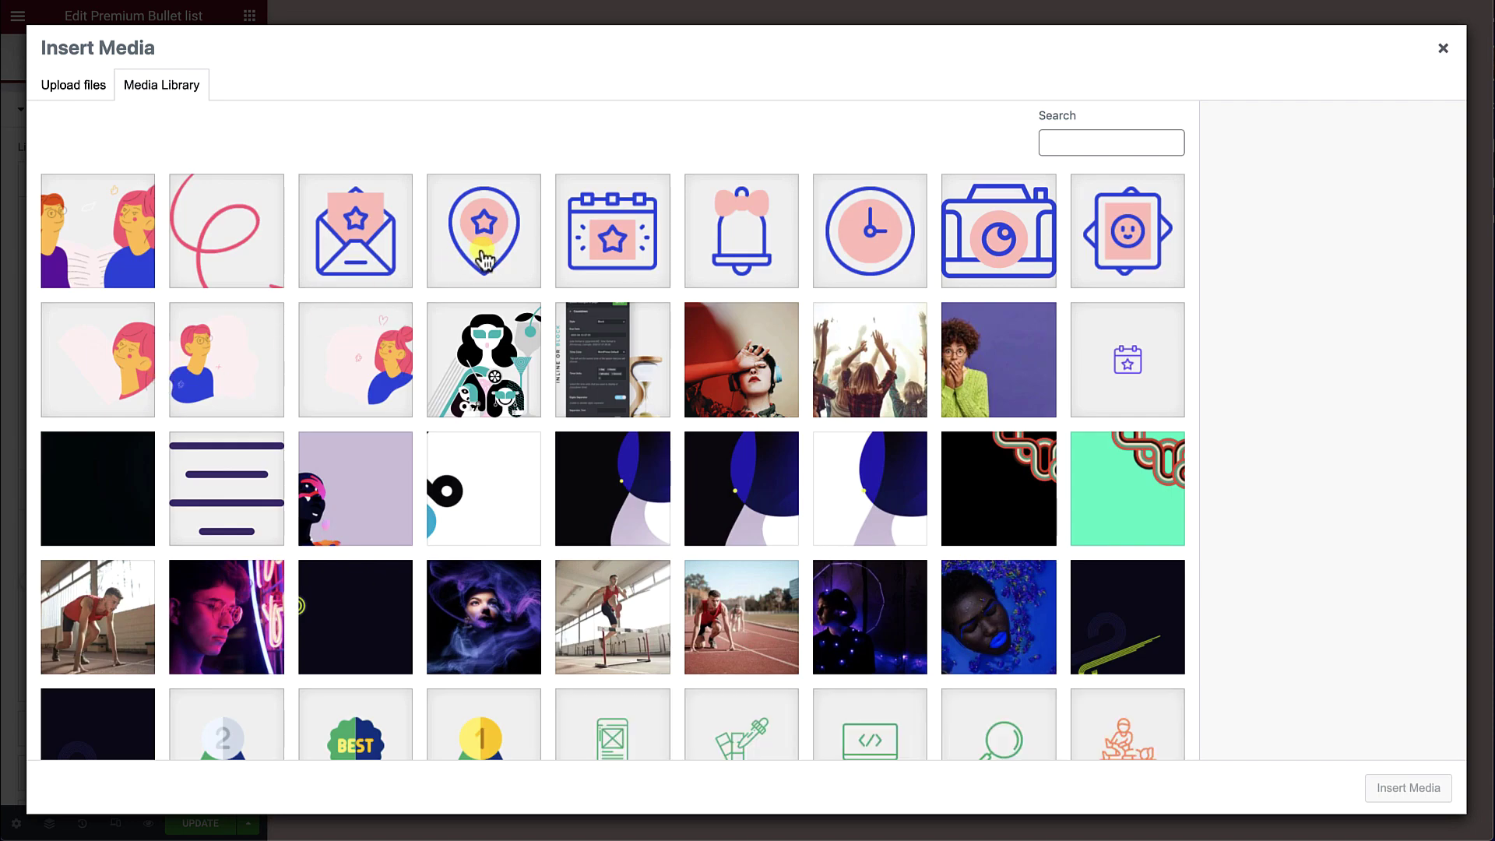
{"action": "left_click", "coordinate": [489, 257]}
{"action": "left_click", "coordinate": [1396, 787]}
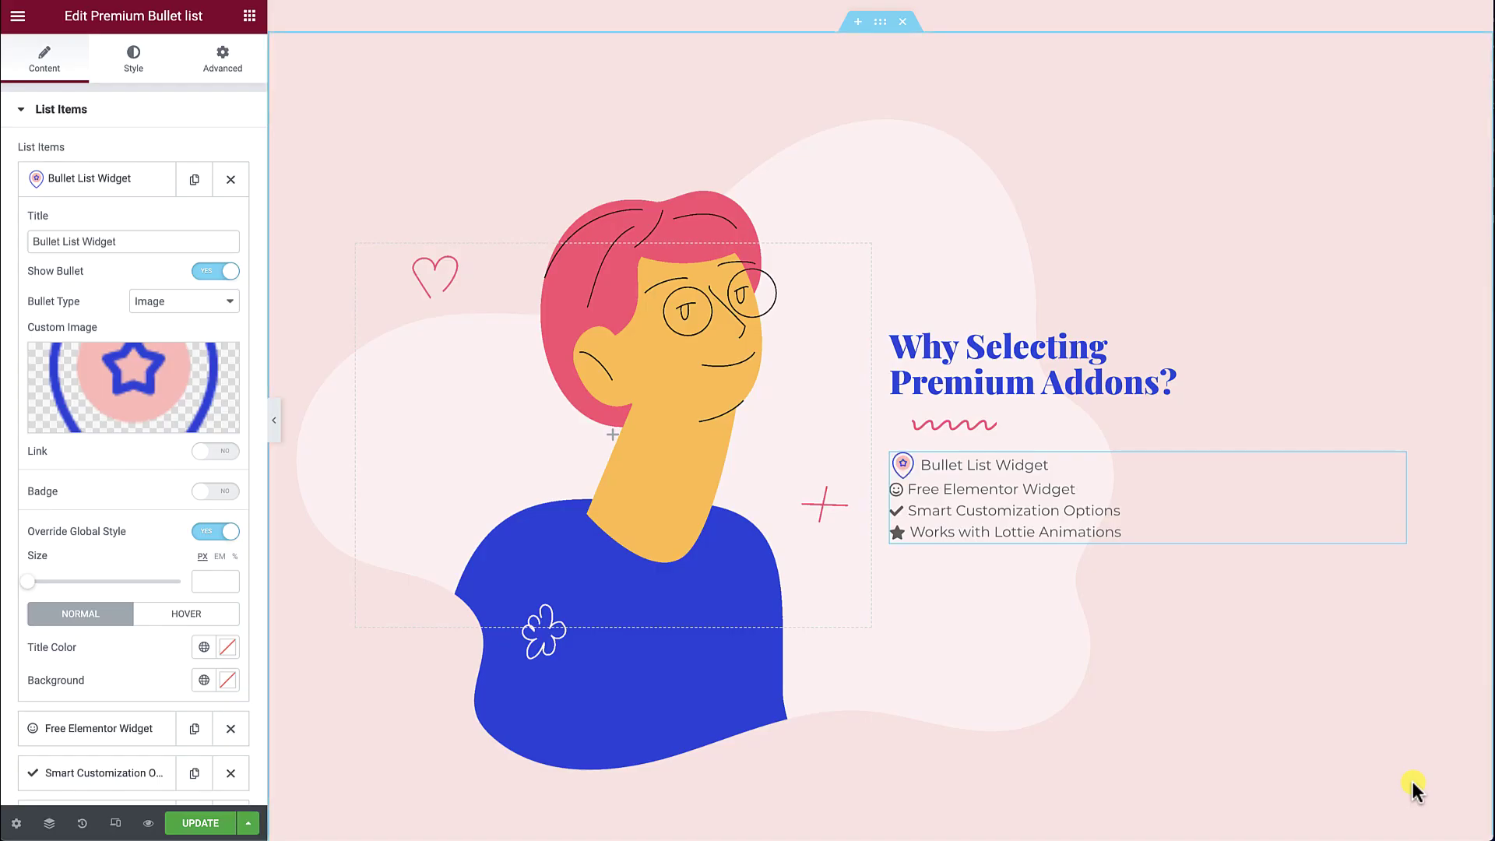
{"action": "left_click", "coordinate": [179, 304]}
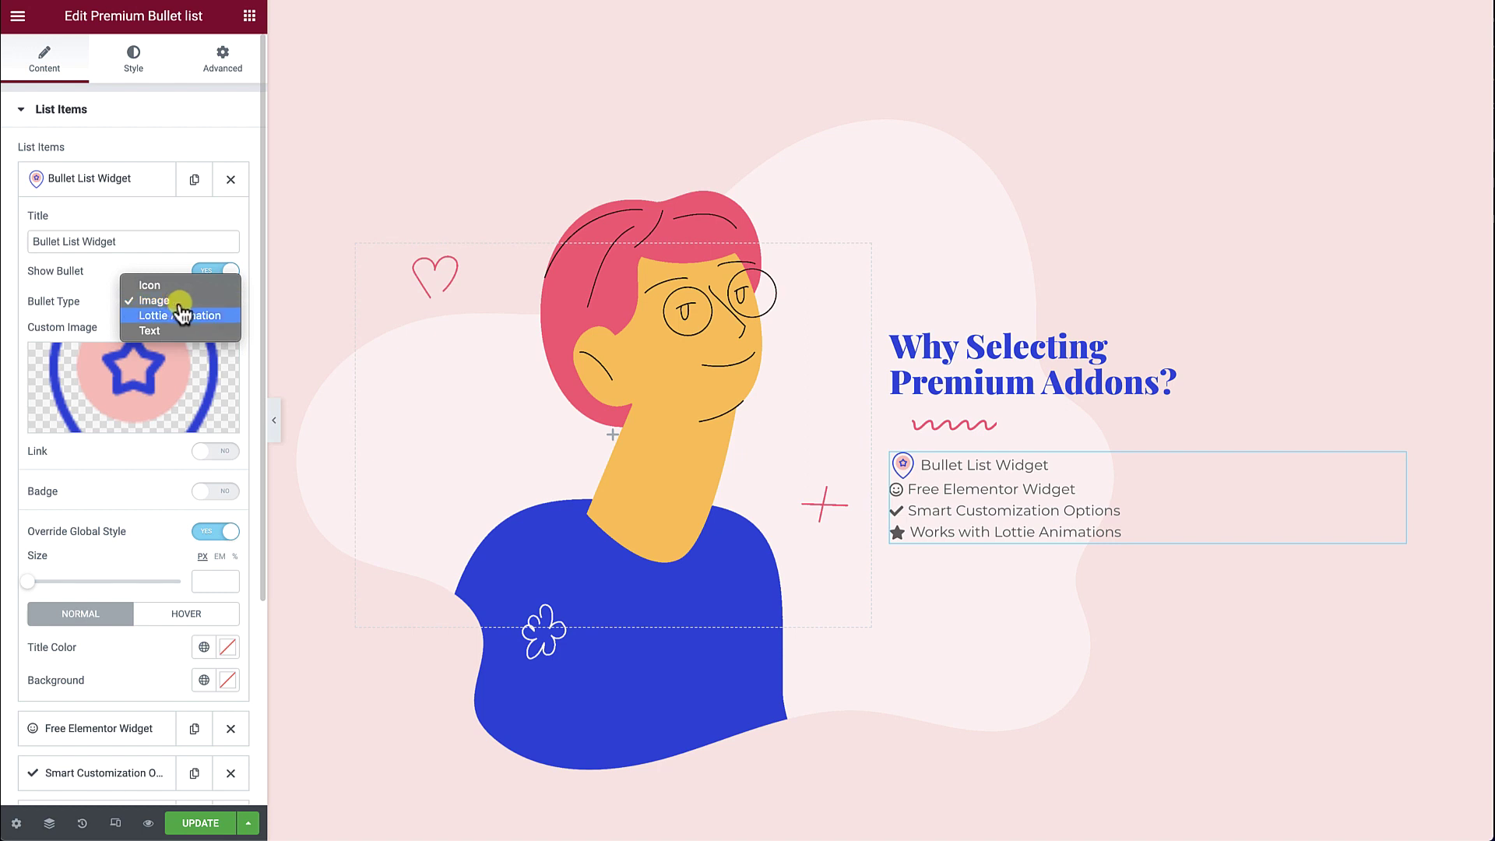
Step: Set the Bullet List Widget item's Bullet Type to Lottie Animation
{"action": "left_click", "coordinate": [223, 315]}
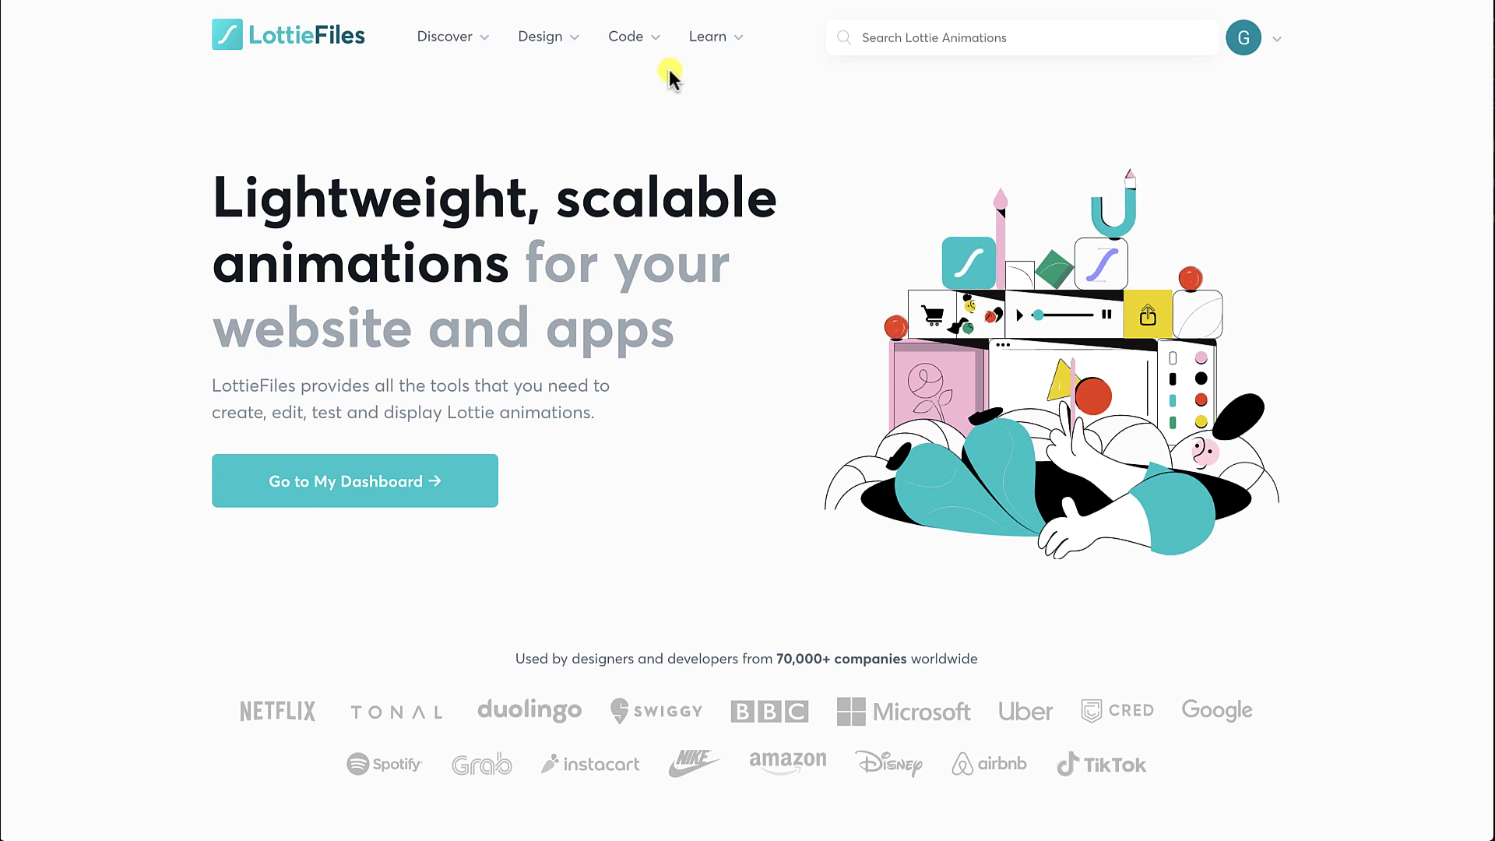
Step: Search LottieFiles for 'send' animations and browse the results
{"action": "left_click", "coordinate": [989, 37]}
{"action": "type", "text": "send"}
{"action": "key", "text": "Return"}
{"action": "scroll", "coordinate": [1255, 280], "scroll_direction": "down", "scroll_amount": 3}
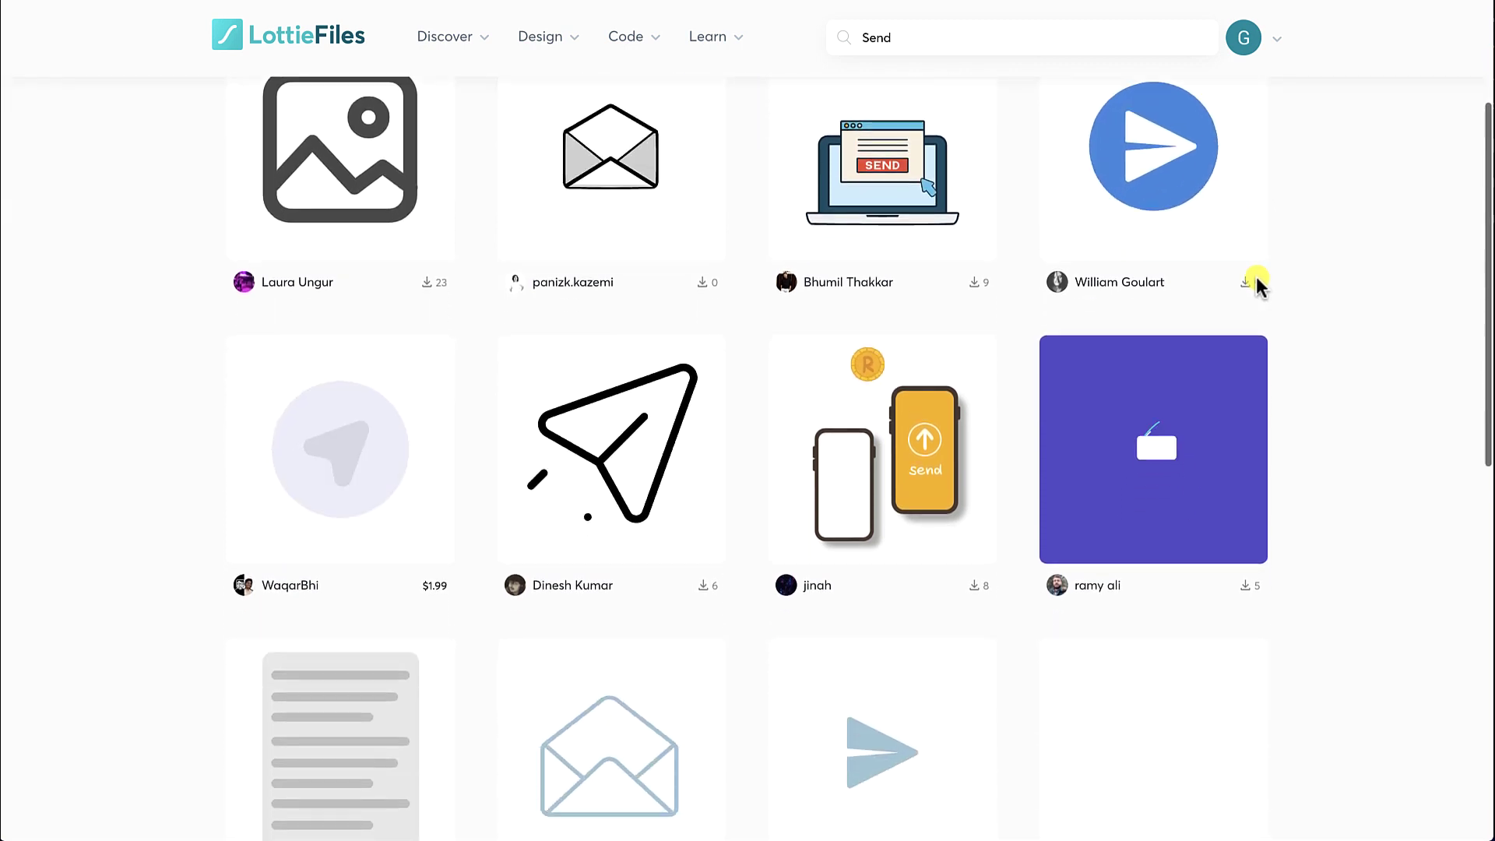
{"action": "scroll", "coordinate": [1255, 277], "scroll_direction": "down", "scroll_amount": 5}
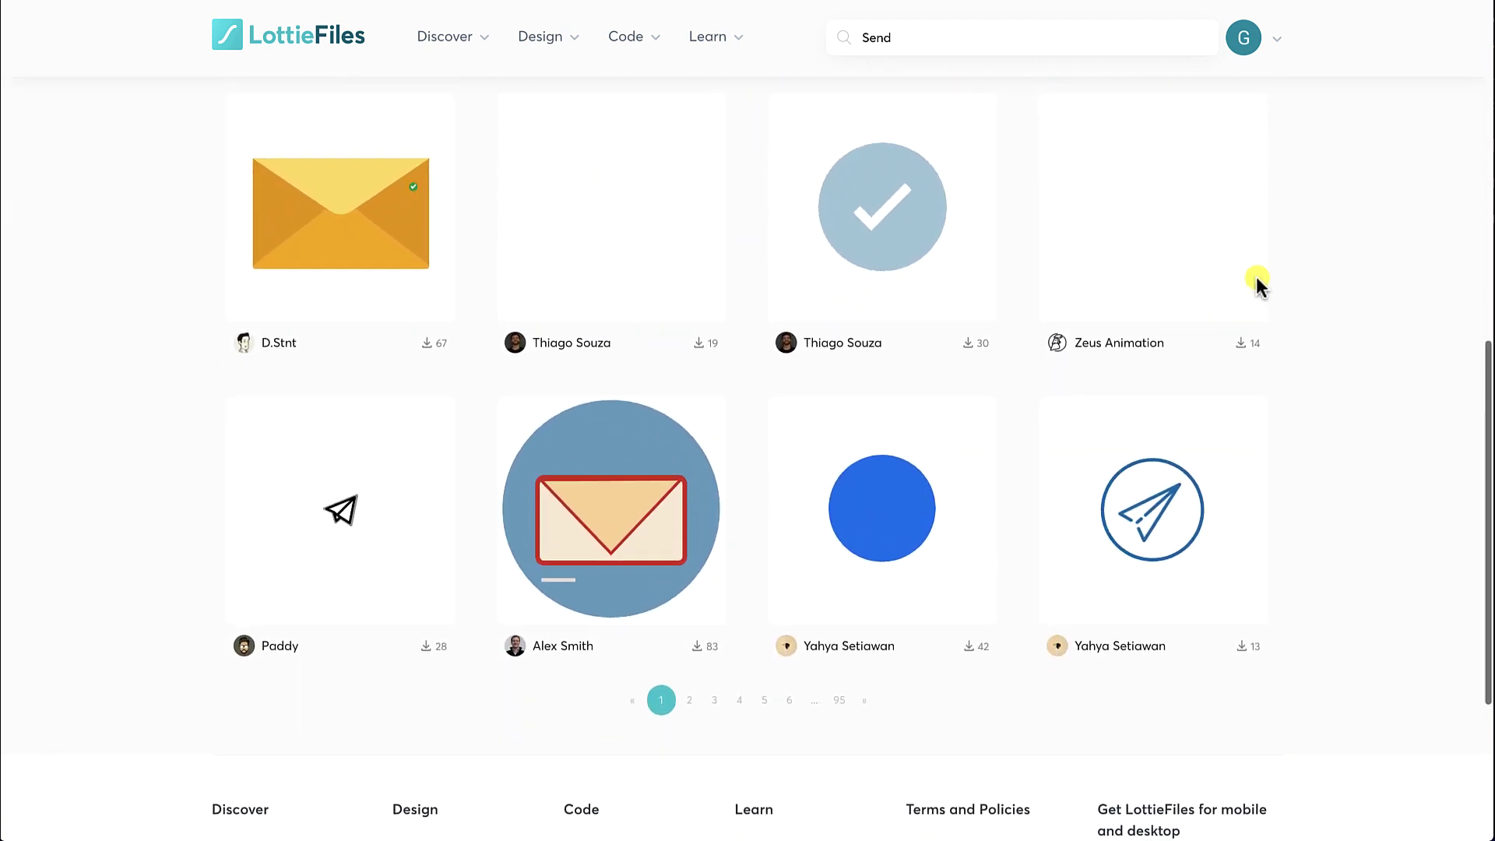
Step: Copy the blue checkmark Send-2 animation URL and paste it into Animation JSON URL
{"action": "left_click", "coordinate": [910, 424]}
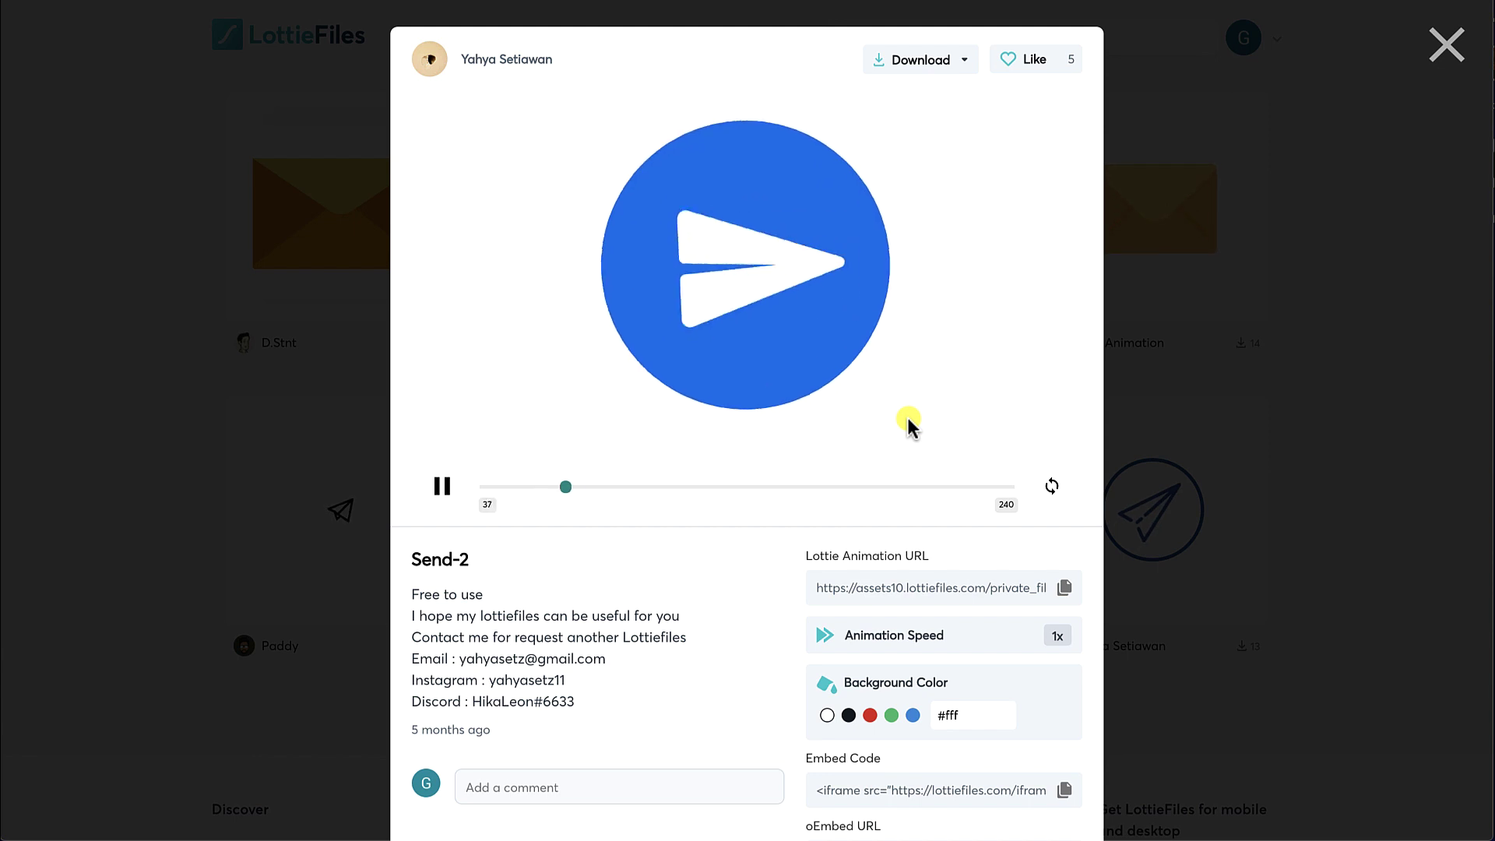
{"action": "left_click", "coordinate": [977, 715]}
{"action": "key", "text": "BackSpace"}
{"action": "left_click", "coordinate": [1063, 588]}
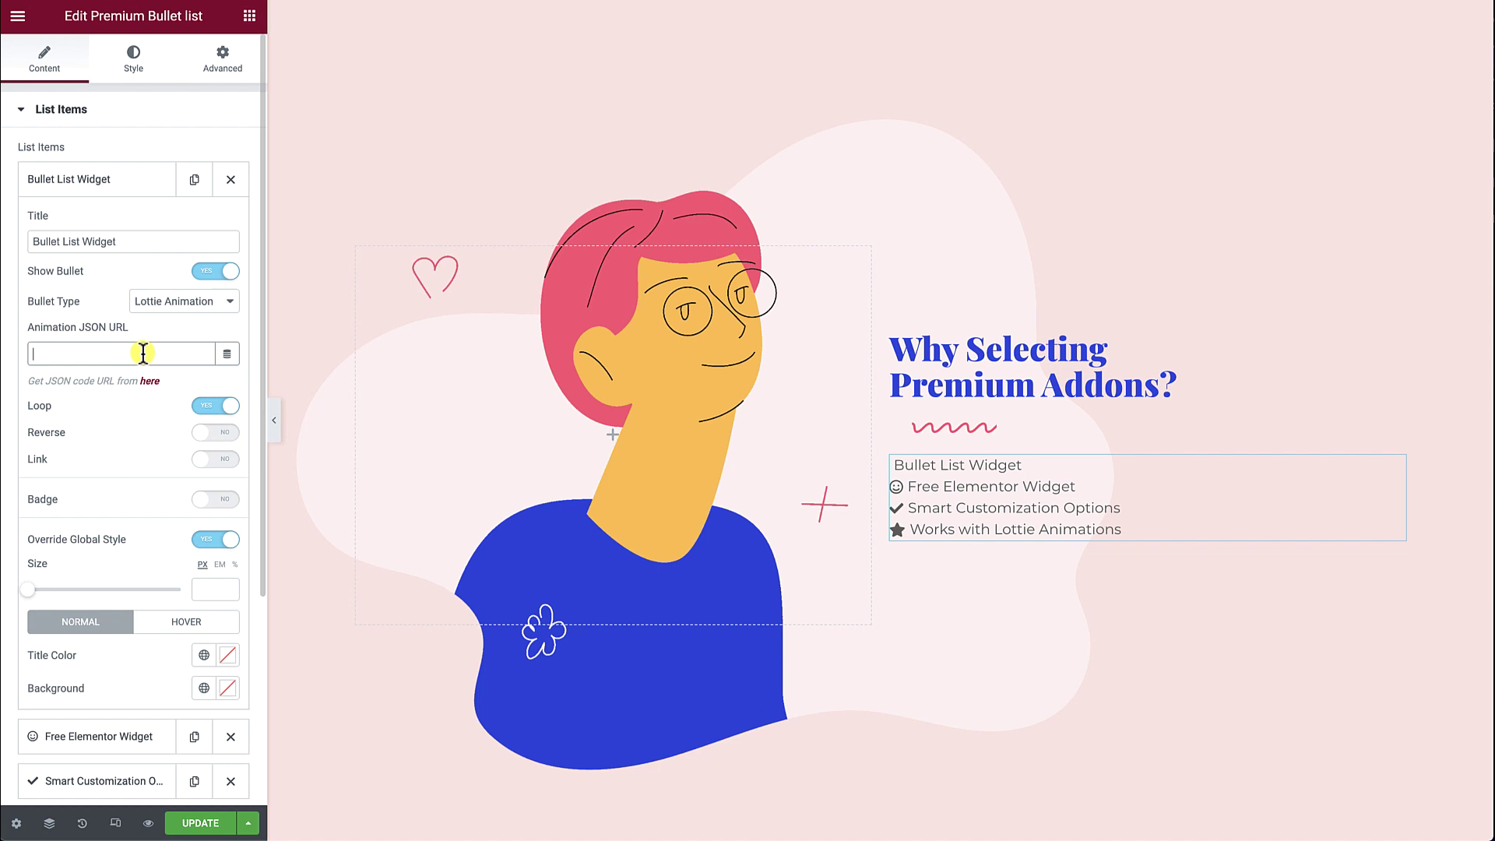
{"action": "key", "text": "ctrl+v"}
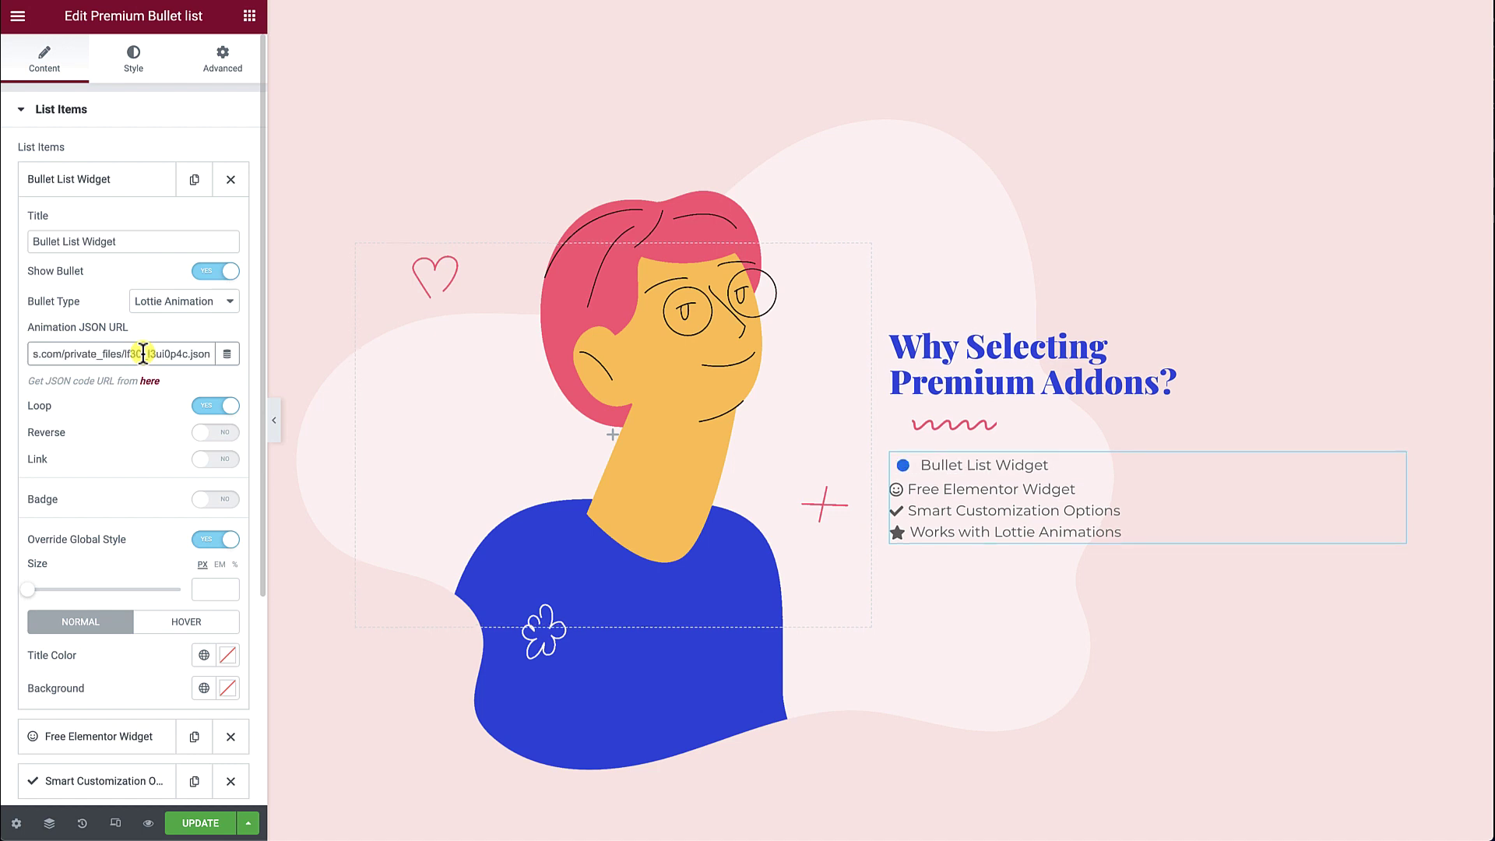
Step: Toggle the Lottie bullet's Loop off and on and Reverse on and off, leaving it looping
{"action": "left_click", "coordinate": [210, 407]}
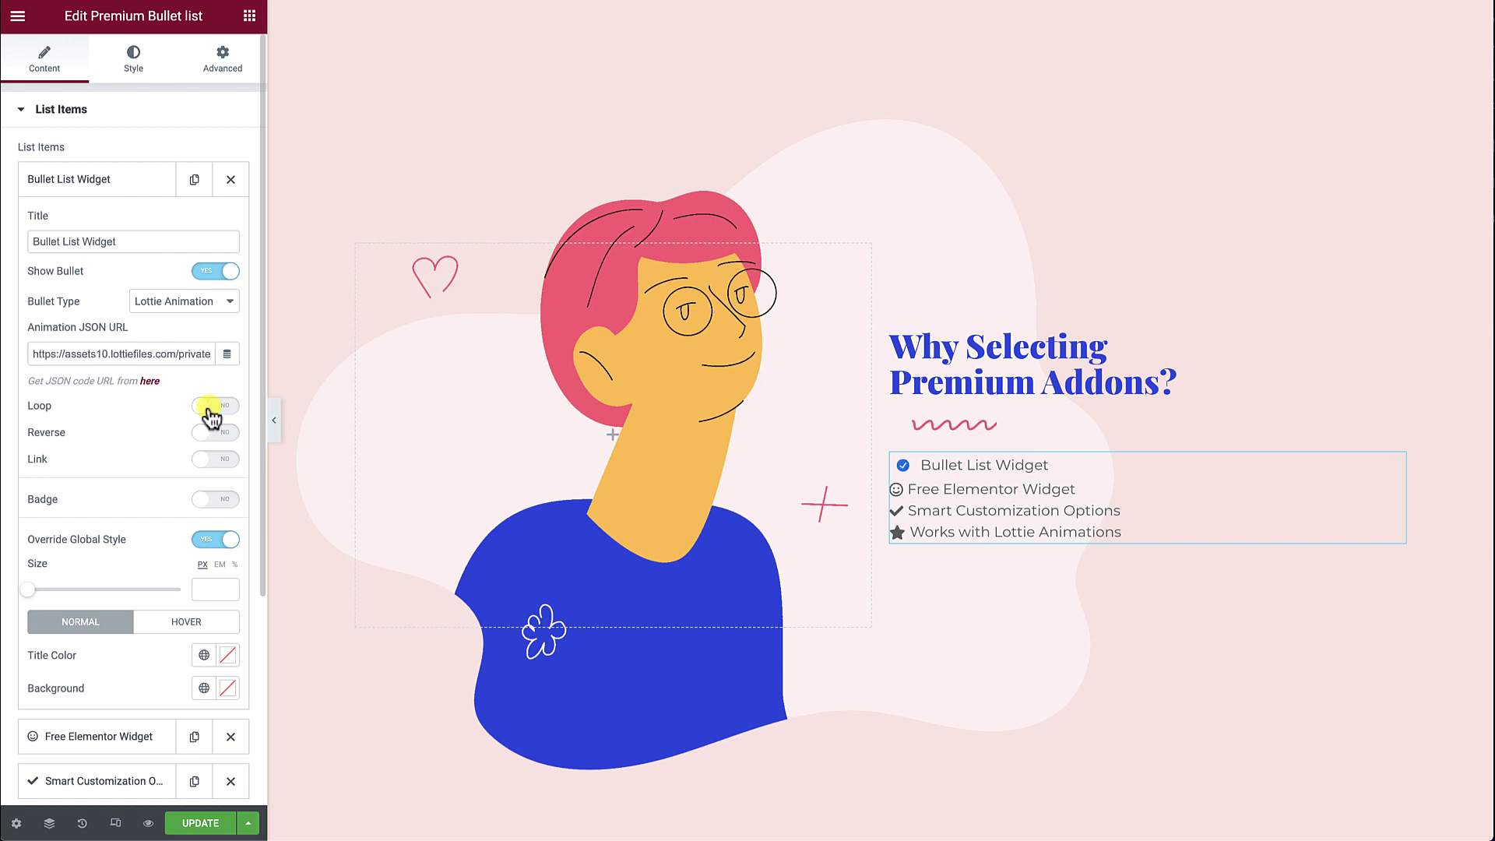
{"action": "left_click", "coordinate": [209, 408]}
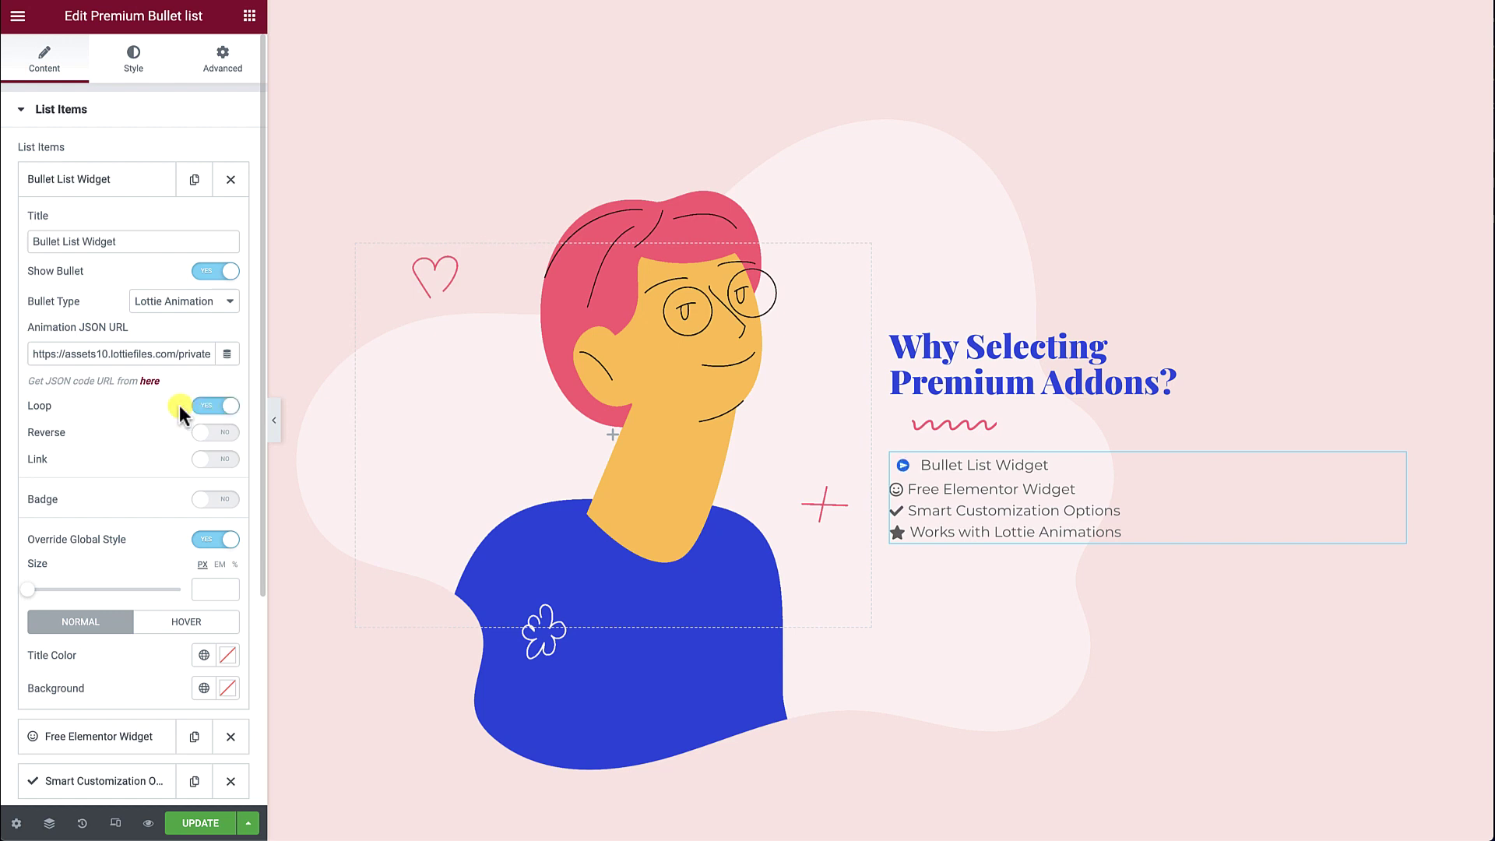
{"action": "left_click", "coordinate": [221, 437]}
{"action": "left_click", "coordinate": [215, 436]}
{"action": "left_click", "coordinate": [207, 304]}
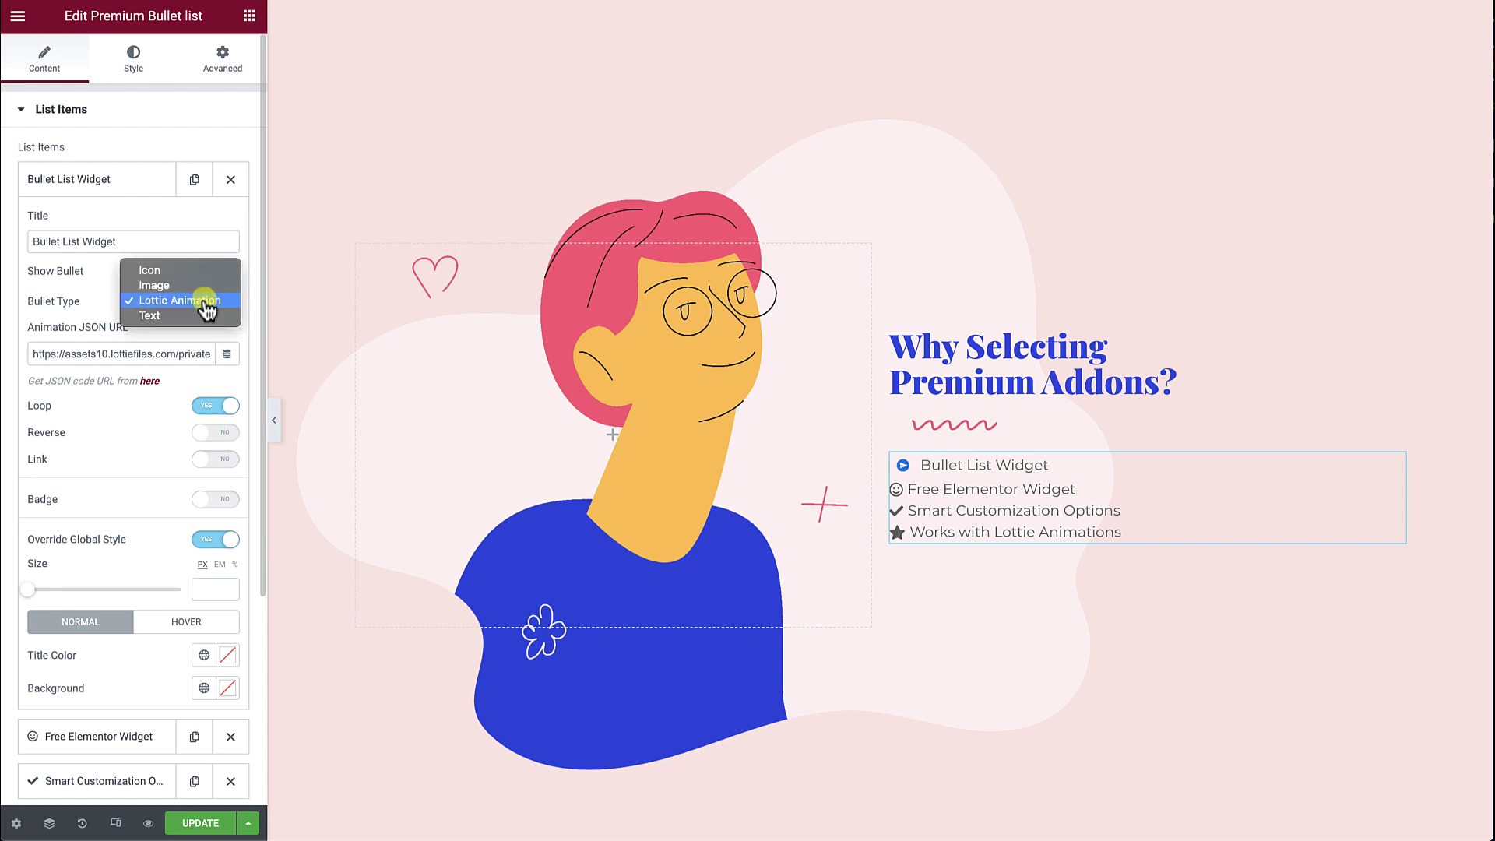
{"action": "left_click", "coordinate": [202, 316]}
{"action": "double_click", "coordinate": [194, 334]}
{"action": "type", "text": "Free"}
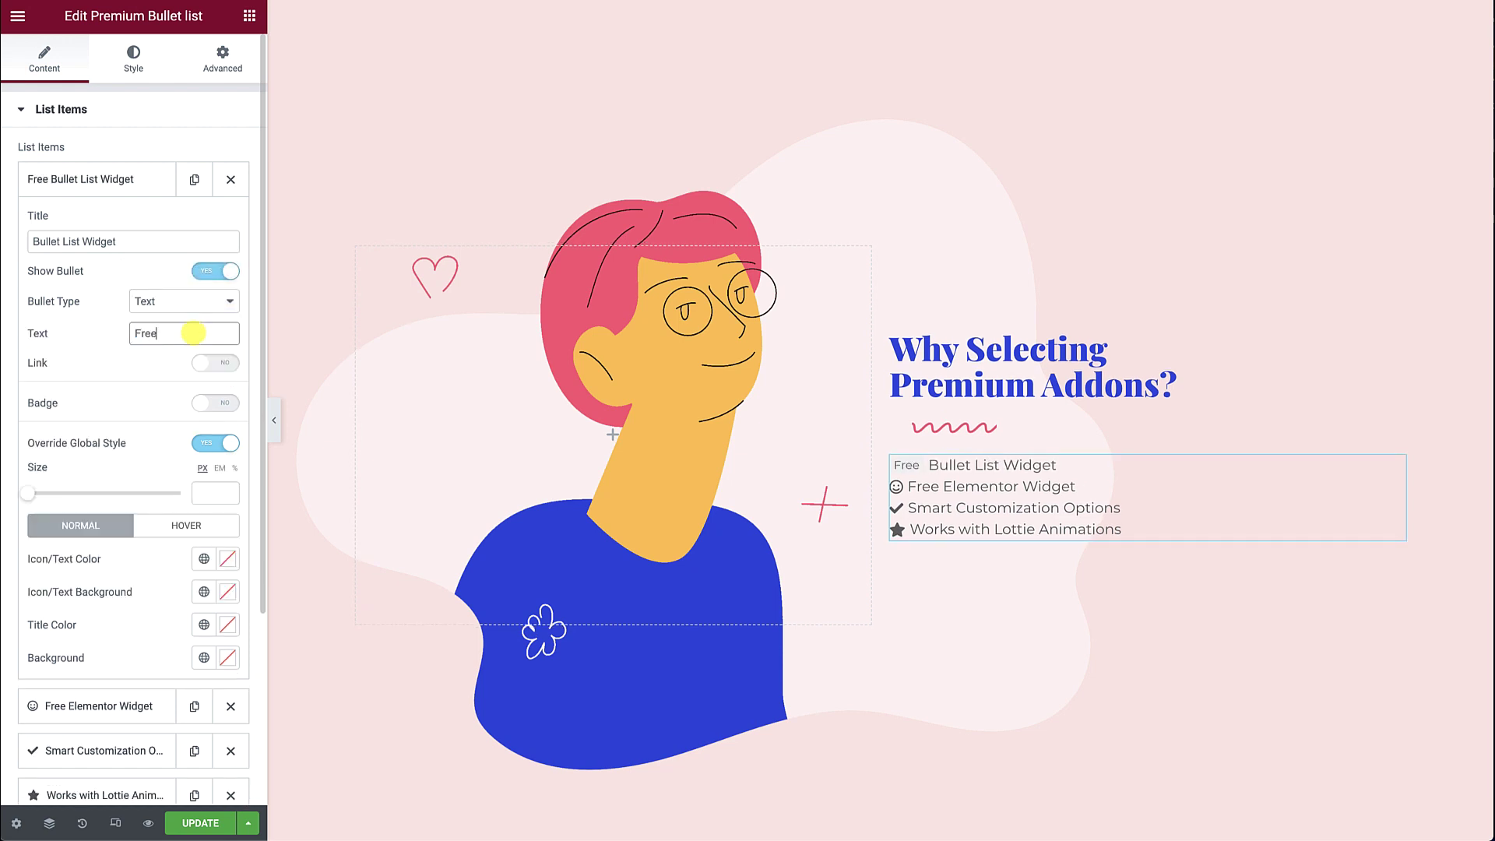
{"action": "left_click", "coordinate": [197, 303]}
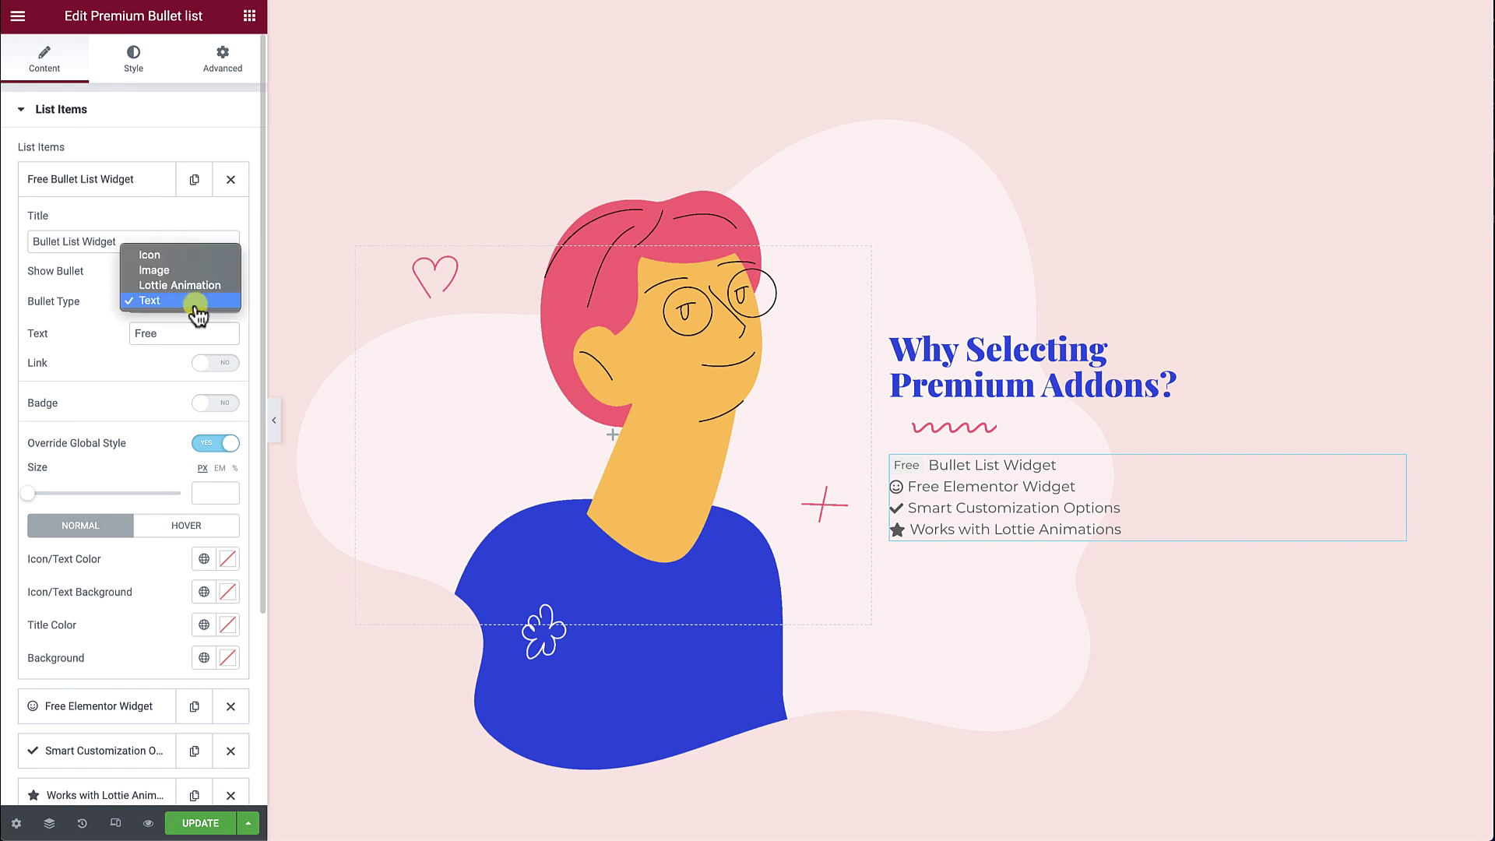
{"action": "key", "text": "Up"}
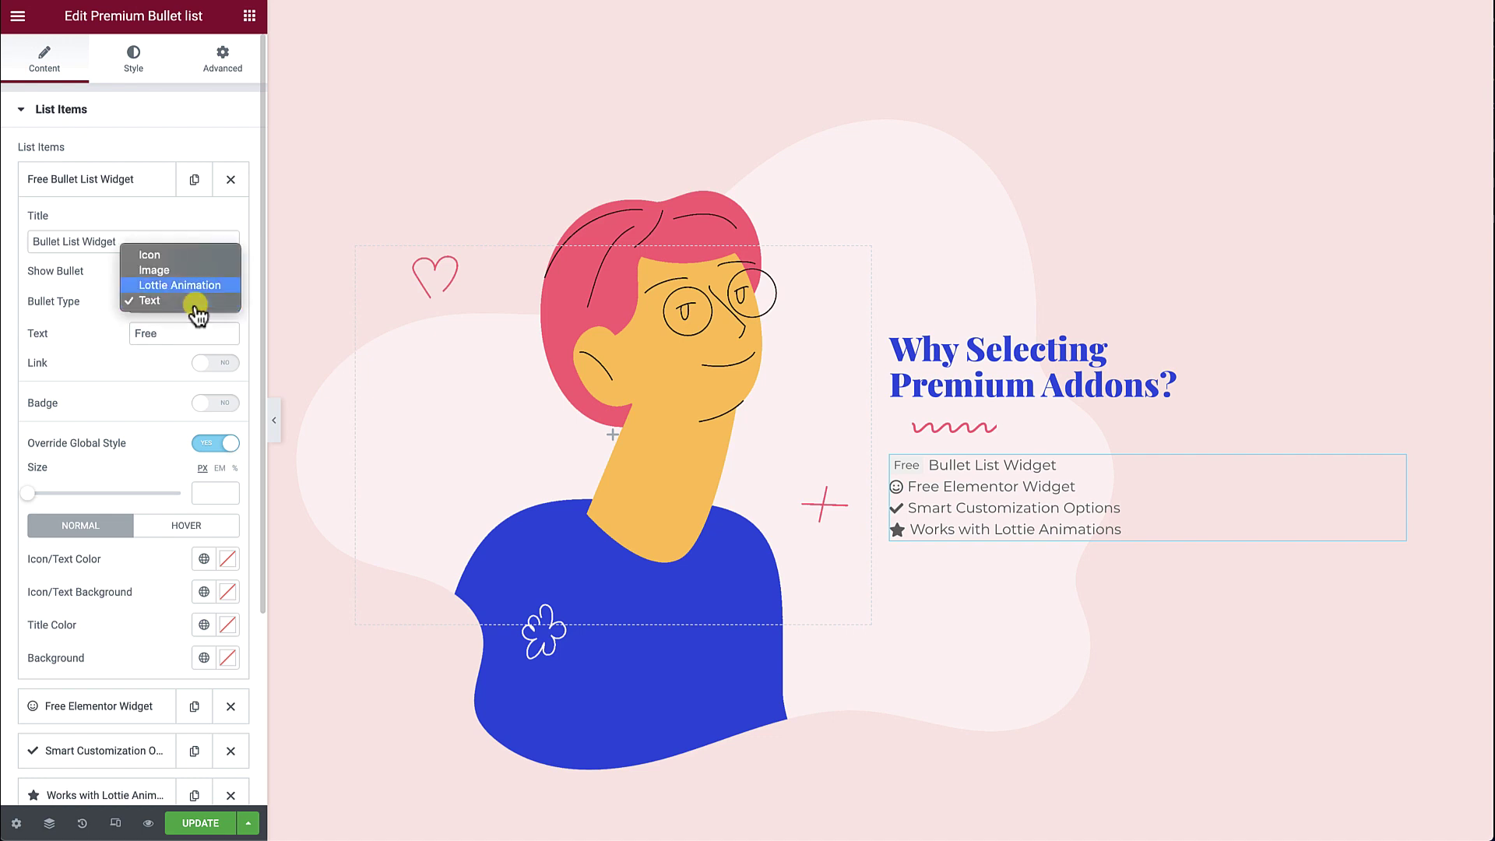
{"action": "left_click", "coordinate": [180, 285]}
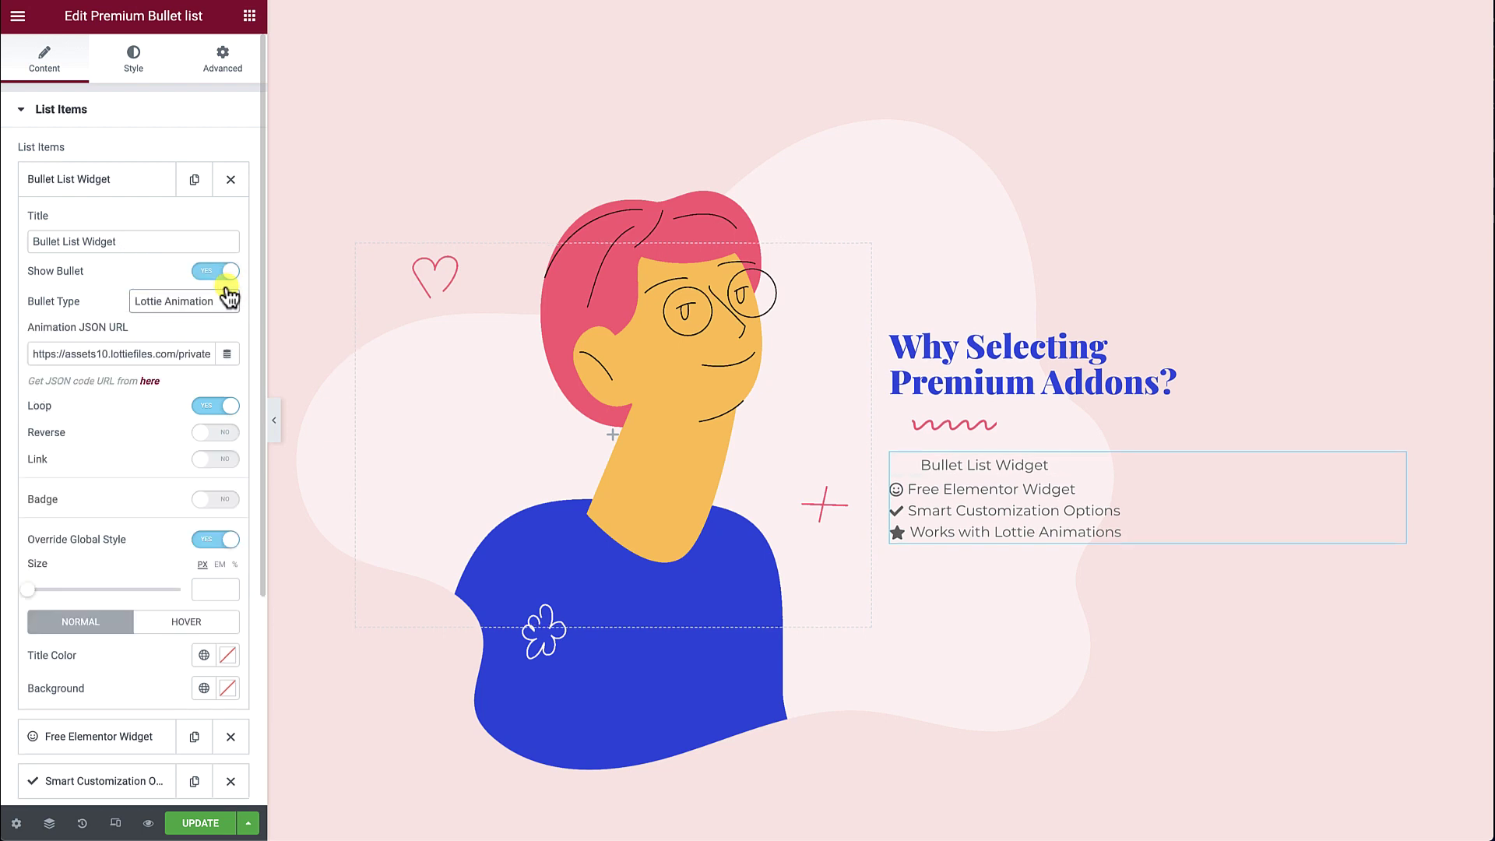
{"action": "triple_click", "coordinate": [152, 352]}
Step: Paste new Lottie JSON URLs for the Bullet List Widget and Free Elementor Widget bullets
{"action": "key", "text": "ctrl+v"}
{"action": "left_click", "coordinate": [148, 180]}
{"action": "left_click", "coordinate": [151, 222]}
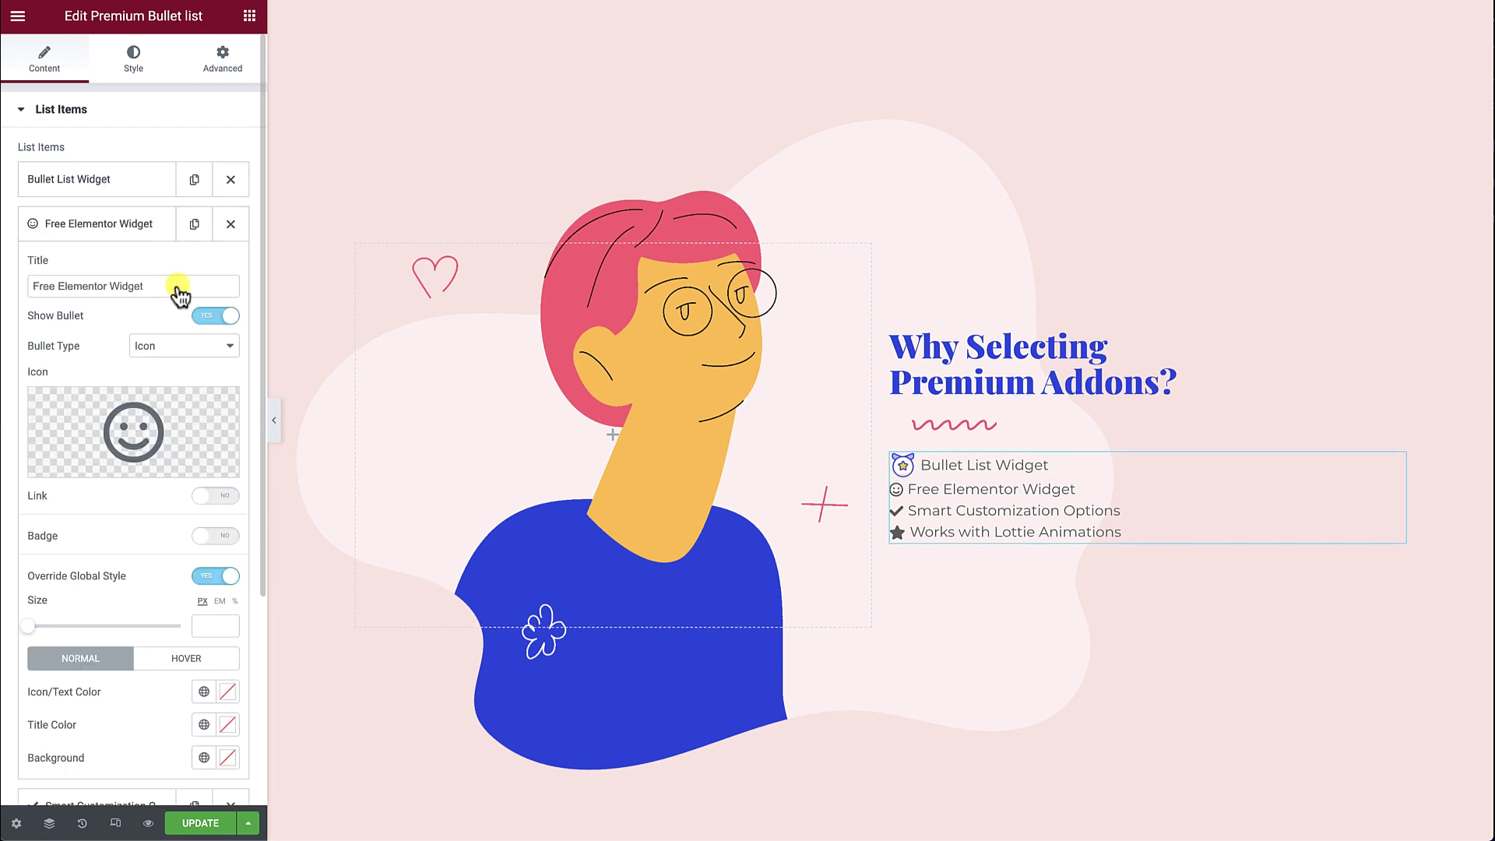
{"action": "left_click", "coordinate": [205, 346]}
{"action": "left_click", "coordinate": [200, 375]}
{"action": "left_click", "coordinate": [130, 396]}
{"action": "key", "text": "ctrl+v"}
Step: Make the Smart Customization Options bullet a Lottie Animation with a pasted JSON URL
{"action": "left_click", "coordinate": [124, 224]}
{"action": "left_click", "coordinate": [117, 268]}
{"action": "left_click", "coordinate": [194, 390]}
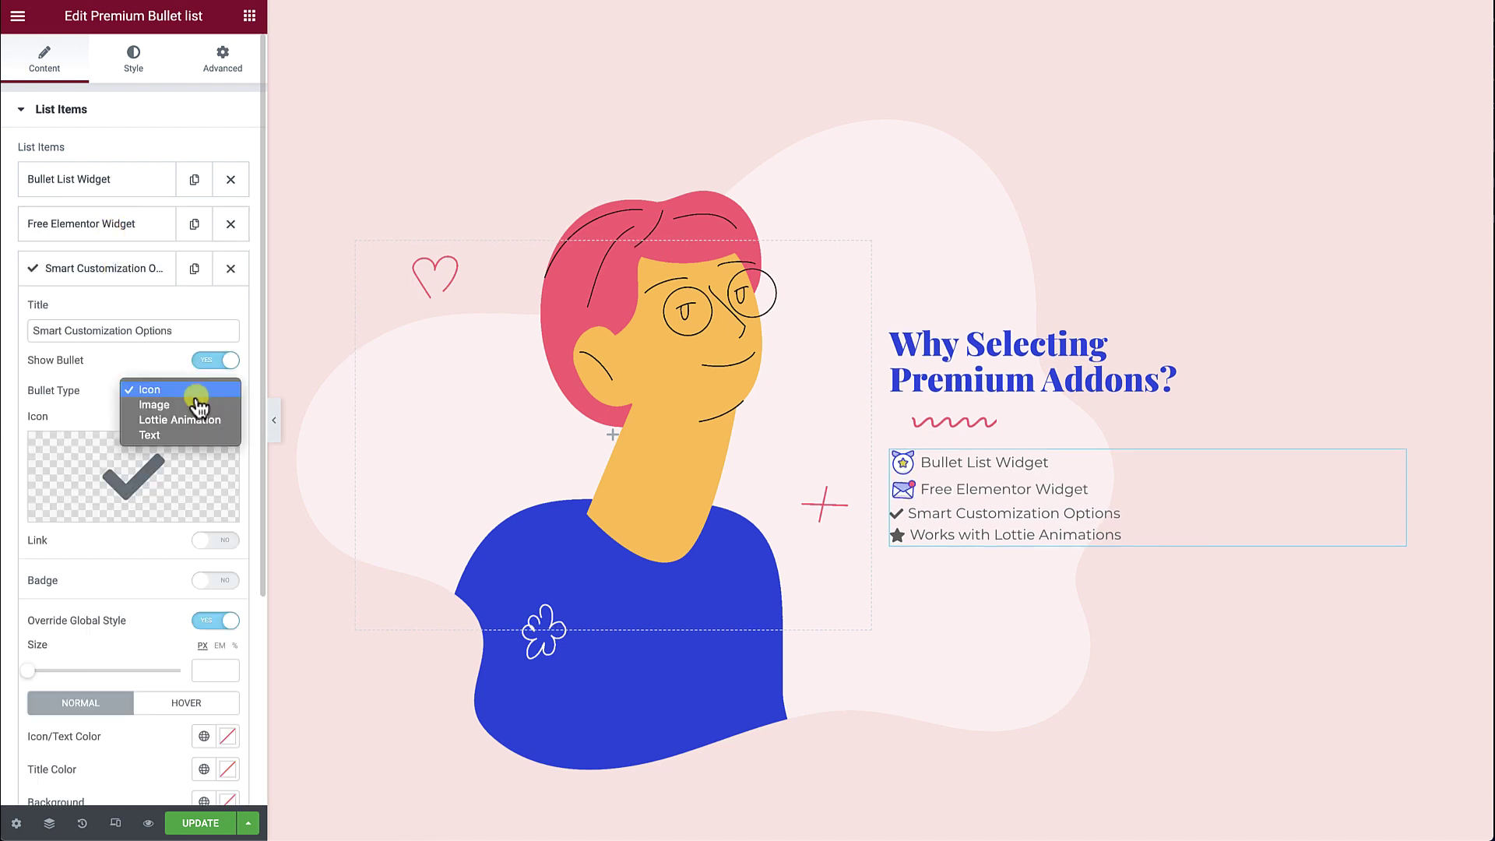
{"action": "left_click", "coordinate": [194, 424]}
{"action": "left_click", "coordinate": [178, 441]}
{"action": "key", "text": "ctrl+v"}
Step: Make the Works with Lottie Animations bullet a Lottie Animation with a pasted JSON URL
{"action": "left_click", "coordinate": [151, 267]}
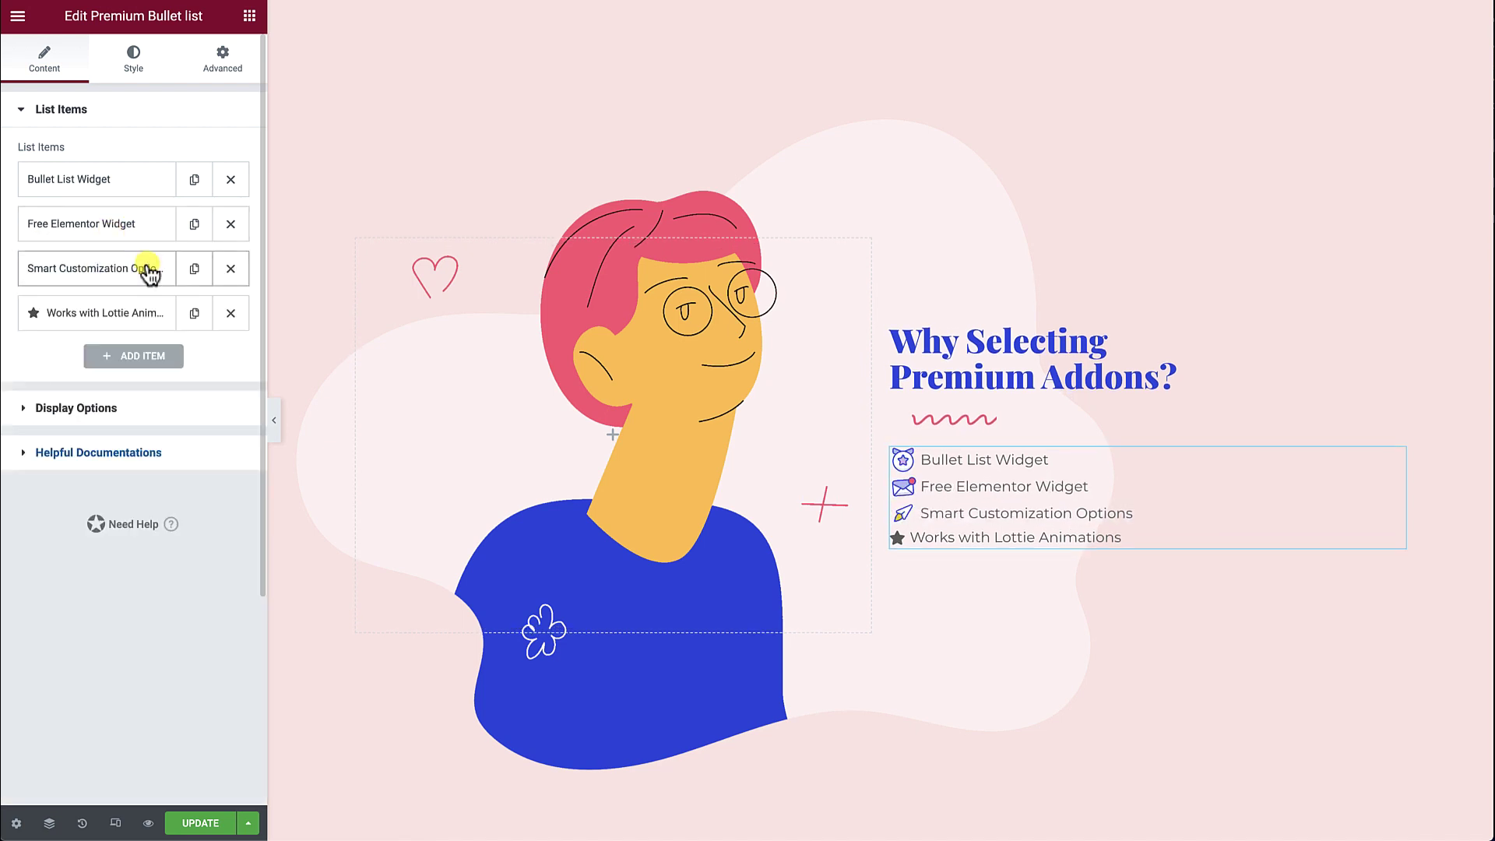
{"action": "left_click", "coordinate": [150, 313]}
{"action": "left_click", "coordinate": [205, 434]}
{"action": "left_click", "coordinate": [179, 464]}
{"action": "left_click", "coordinate": [184, 488]}
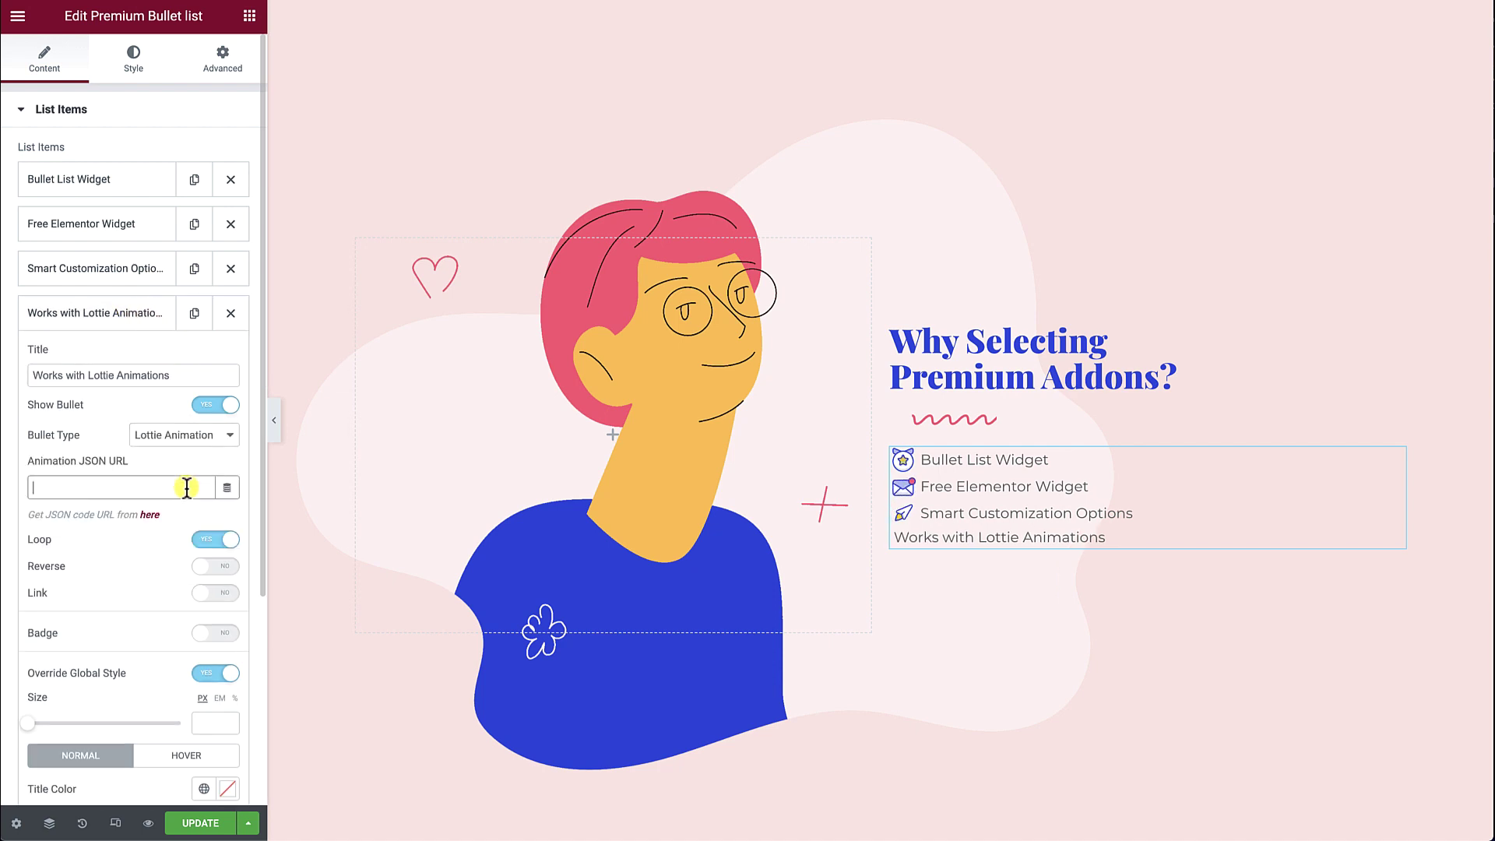
{"action": "key", "text": "ctrl+v"}
{"action": "left_click", "coordinate": [157, 307]}
{"action": "left_click", "coordinate": [93, 179]}
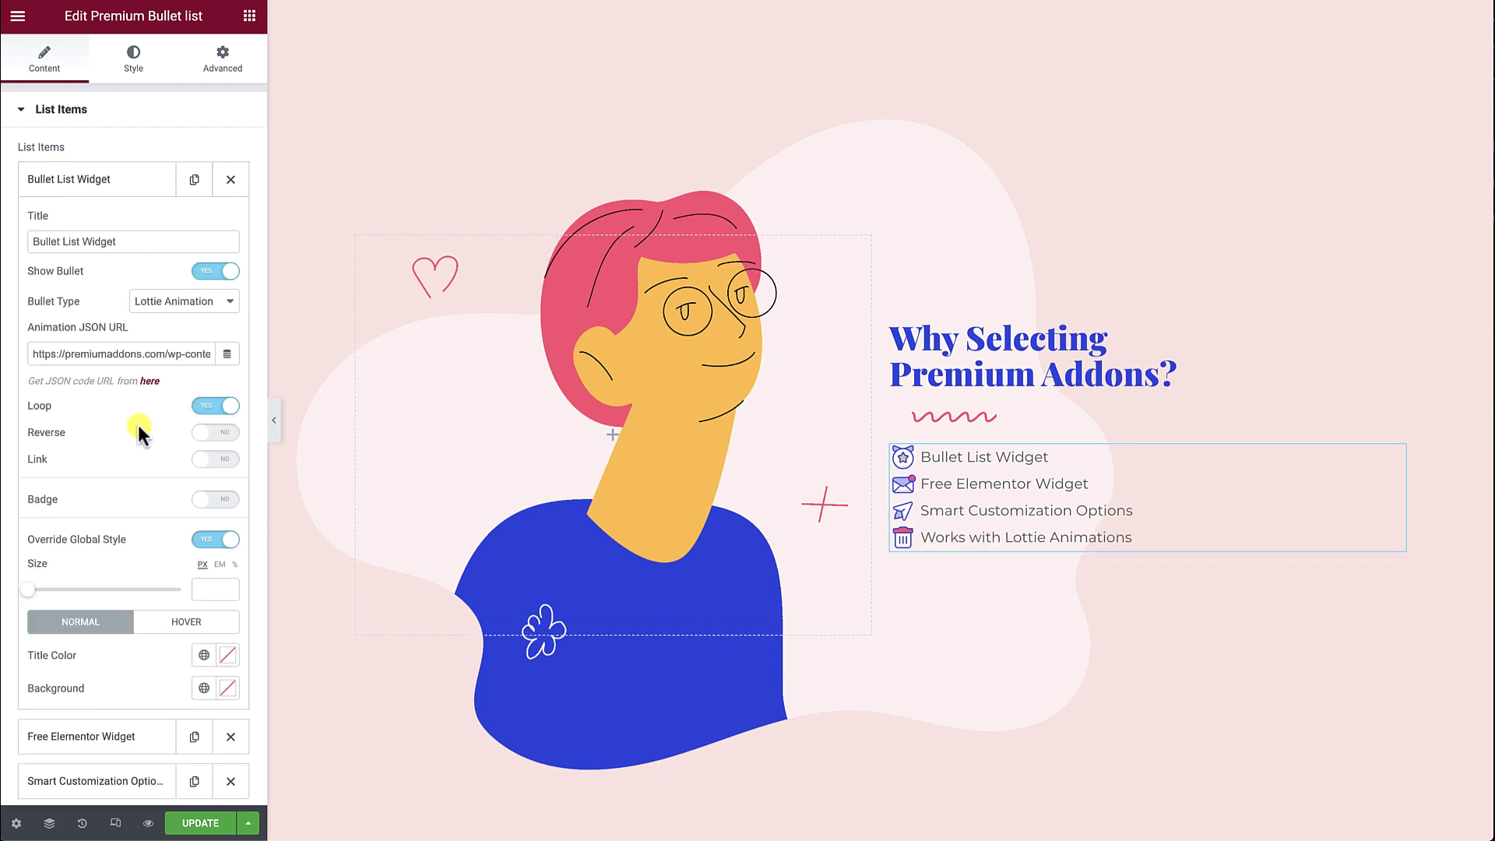
Step: Try linking the first item to an existing page, then switch Link back off
{"action": "left_click", "coordinate": [224, 461]}
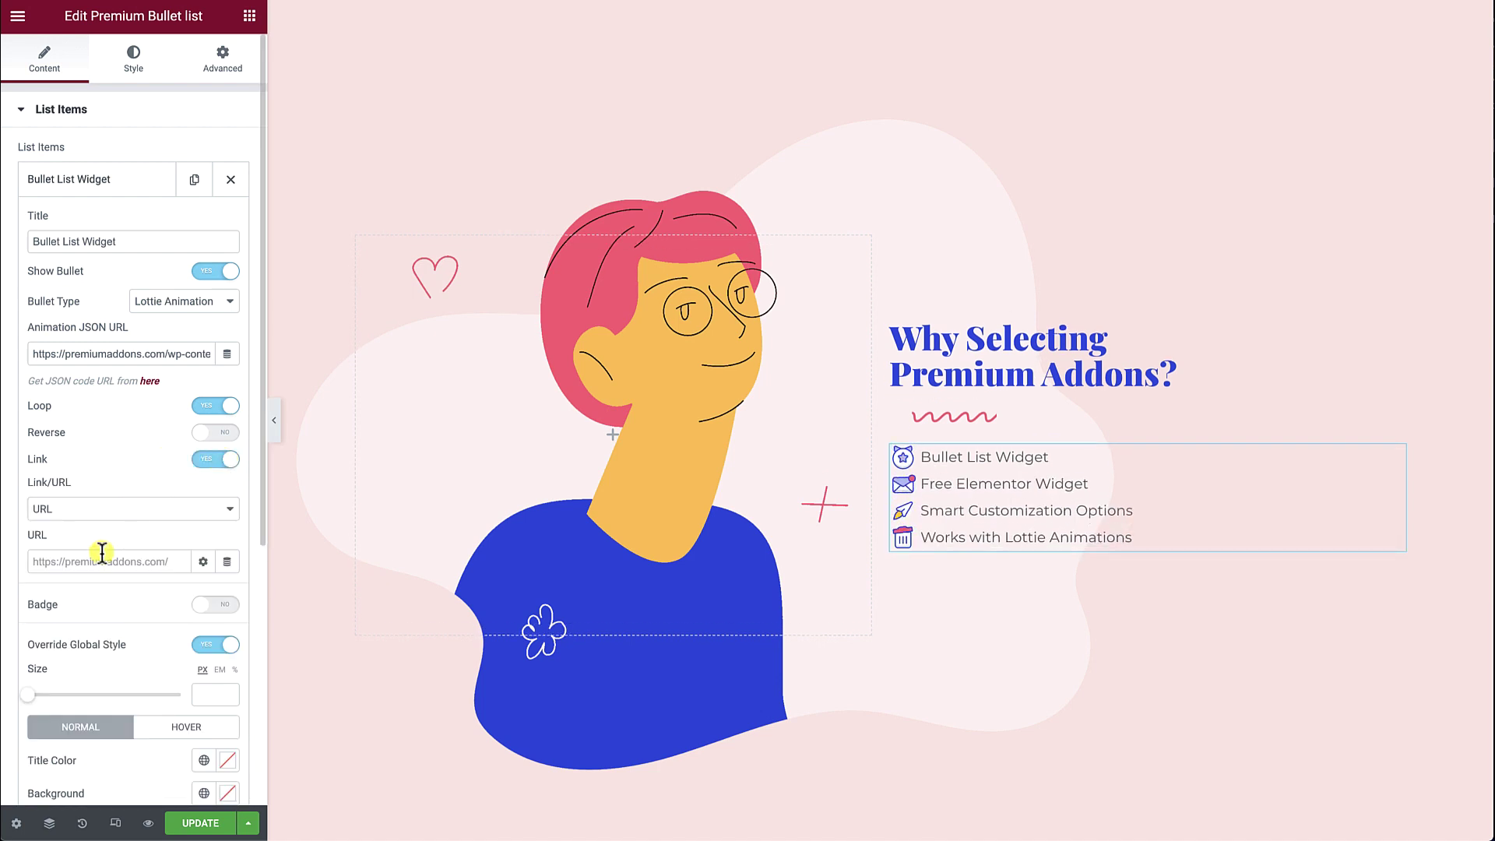
{"action": "left_click", "coordinate": [123, 510]}
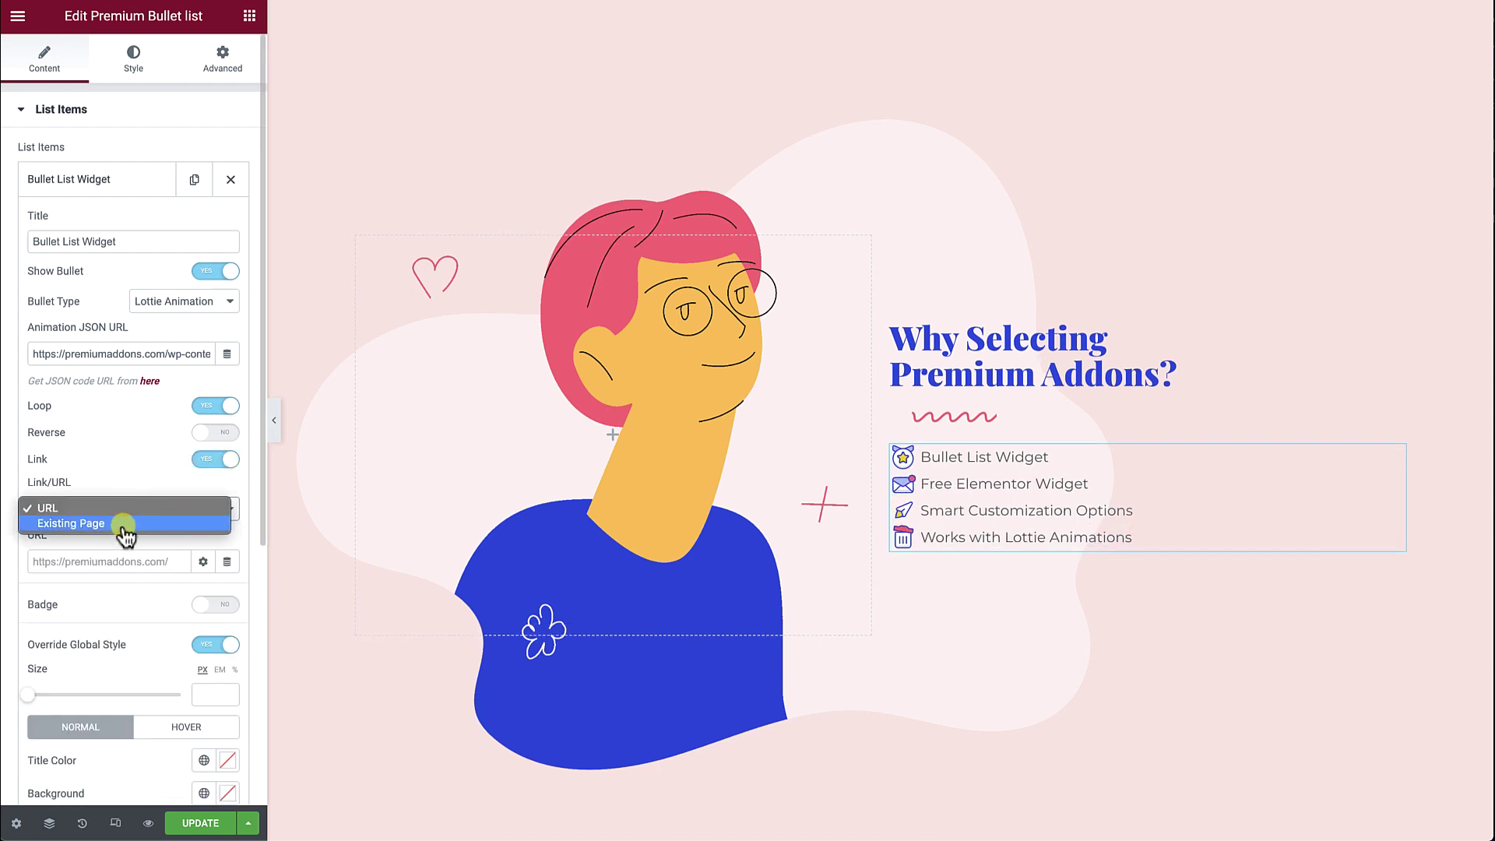
{"action": "left_click", "coordinate": [124, 536]}
{"action": "left_click", "coordinate": [121, 562]}
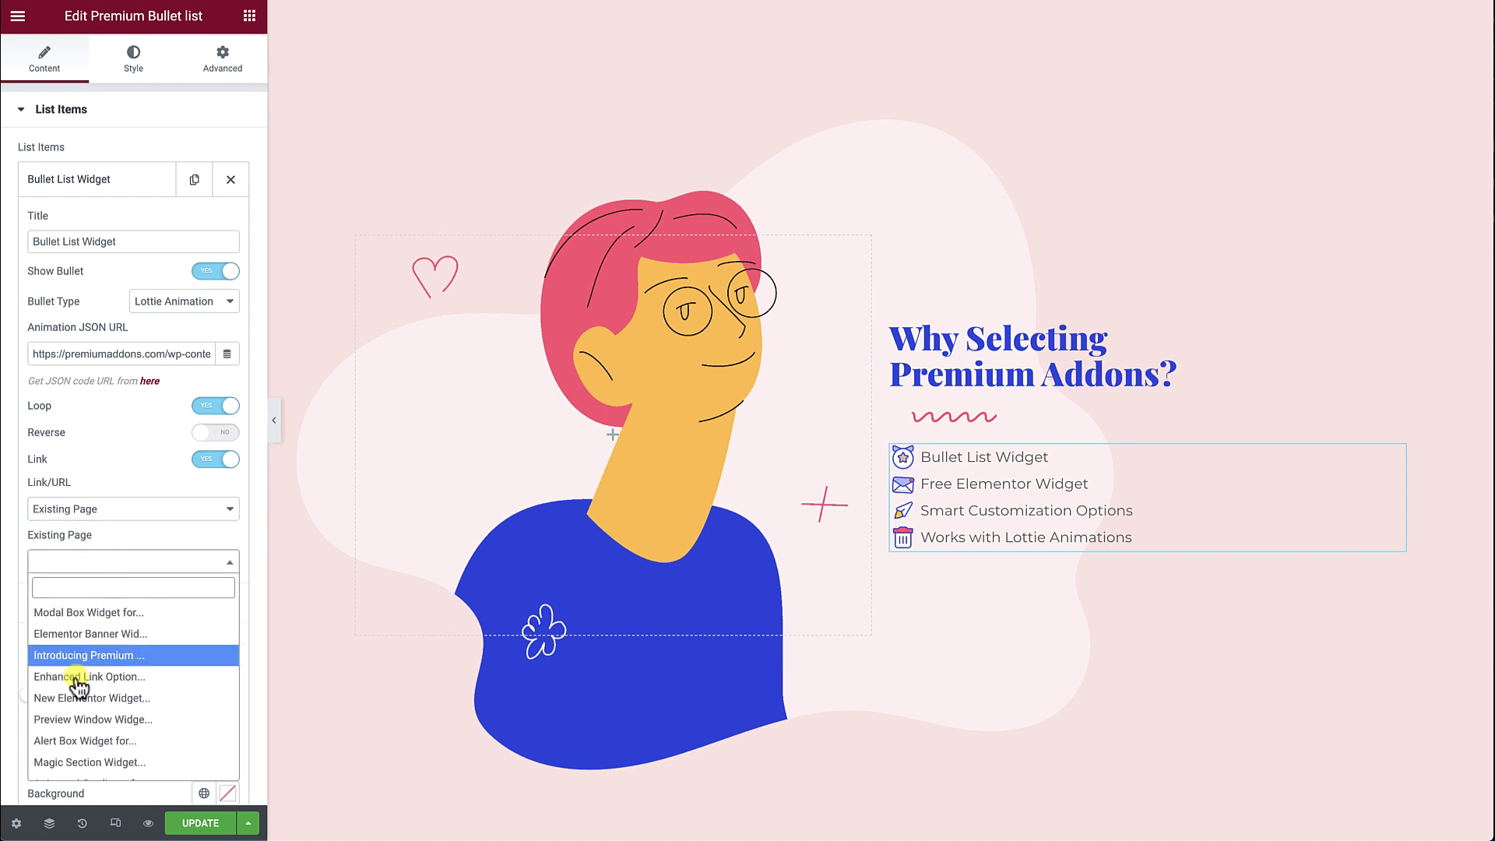
{"action": "left_click", "coordinate": [143, 529]}
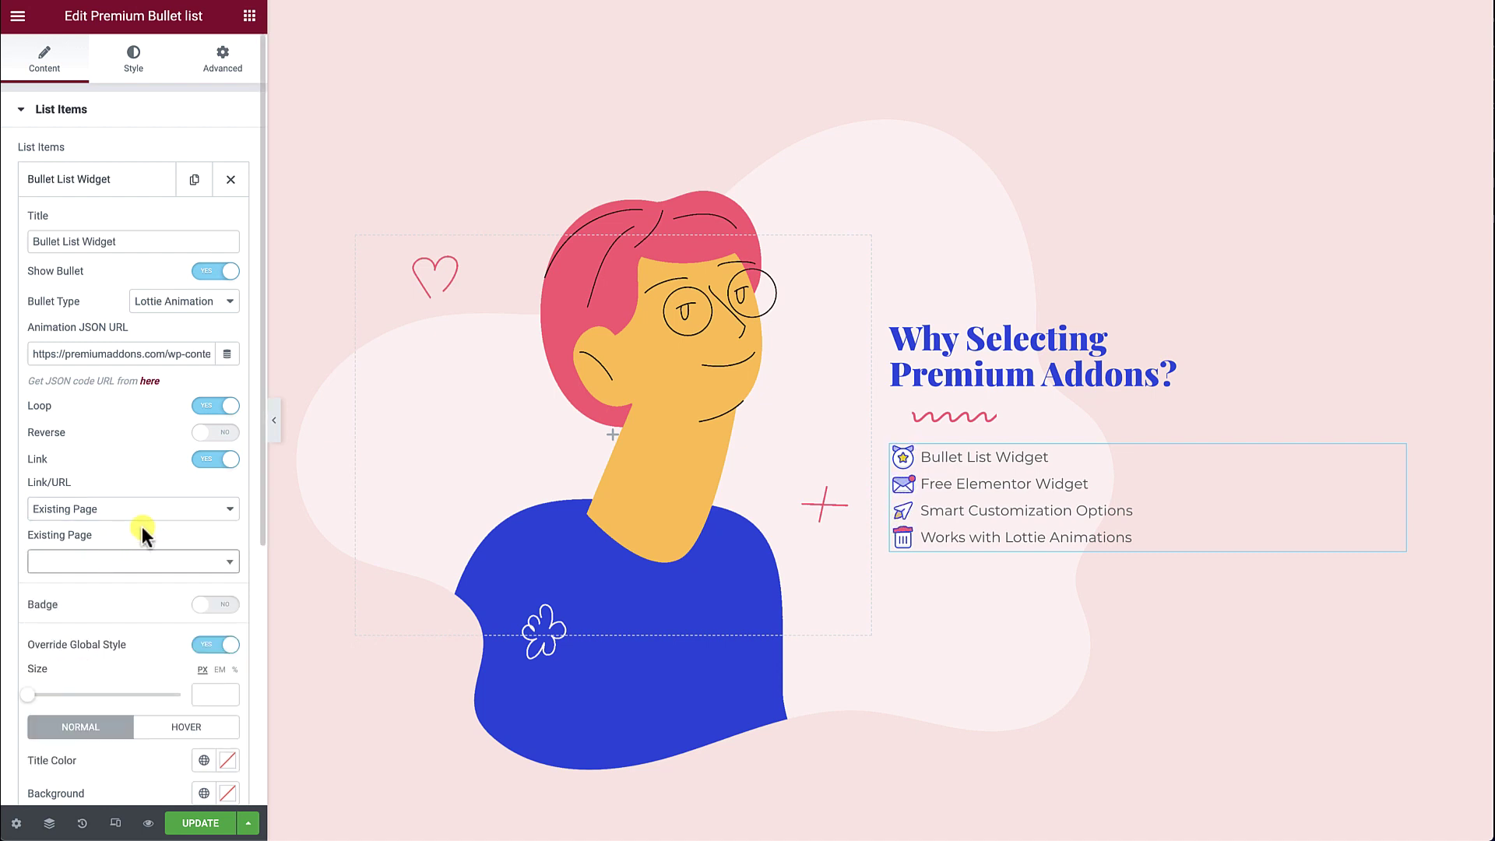
{"action": "left_click", "coordinate": [214, 459]}
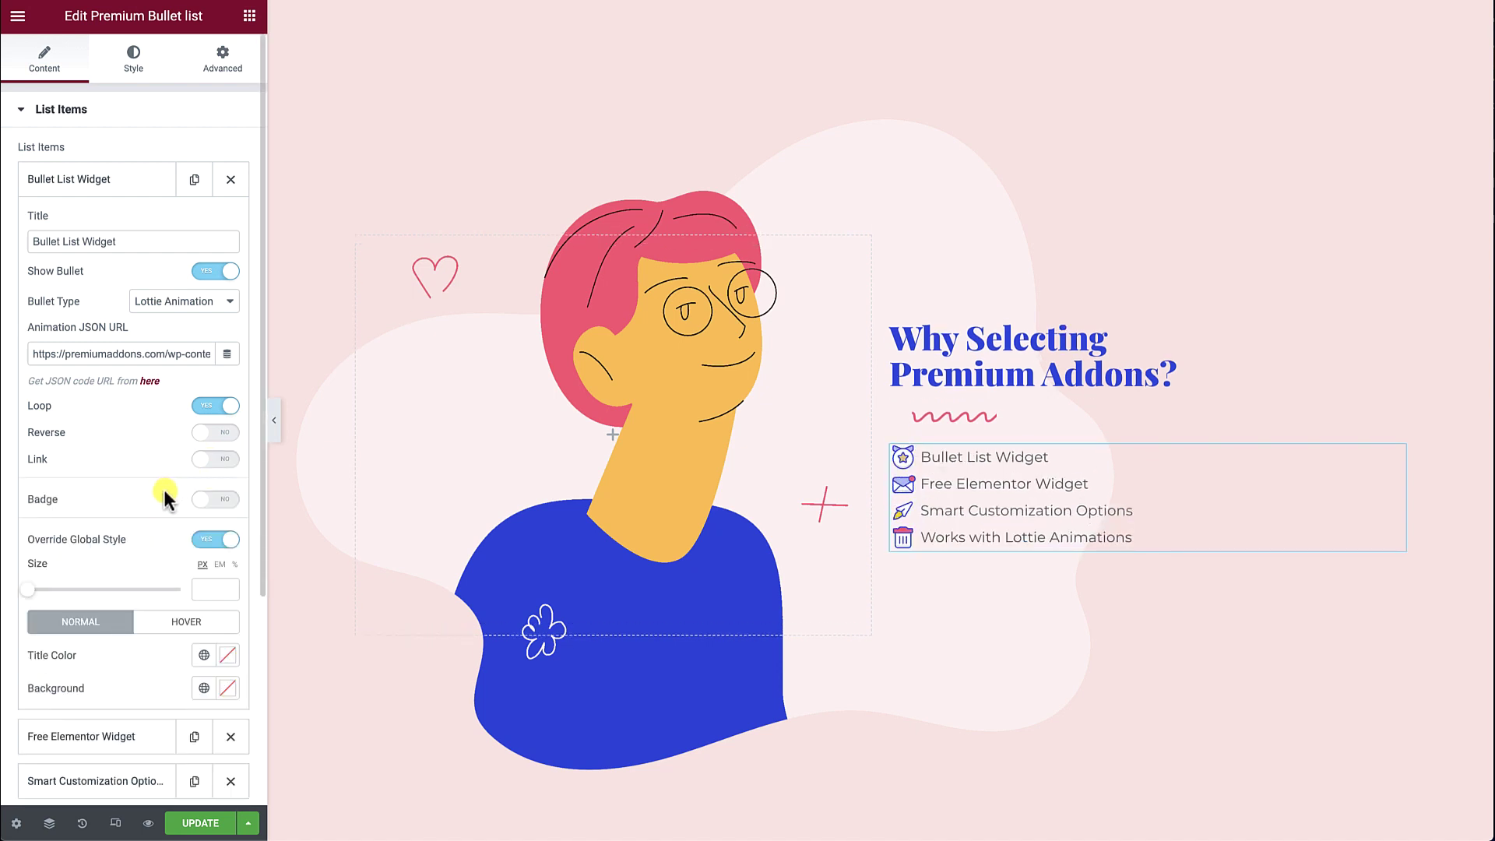
Step: Enable a 'Free' badge with Secondary text colour and Accent green background
{"action": "left_click", "coordinate": [219, 501]}
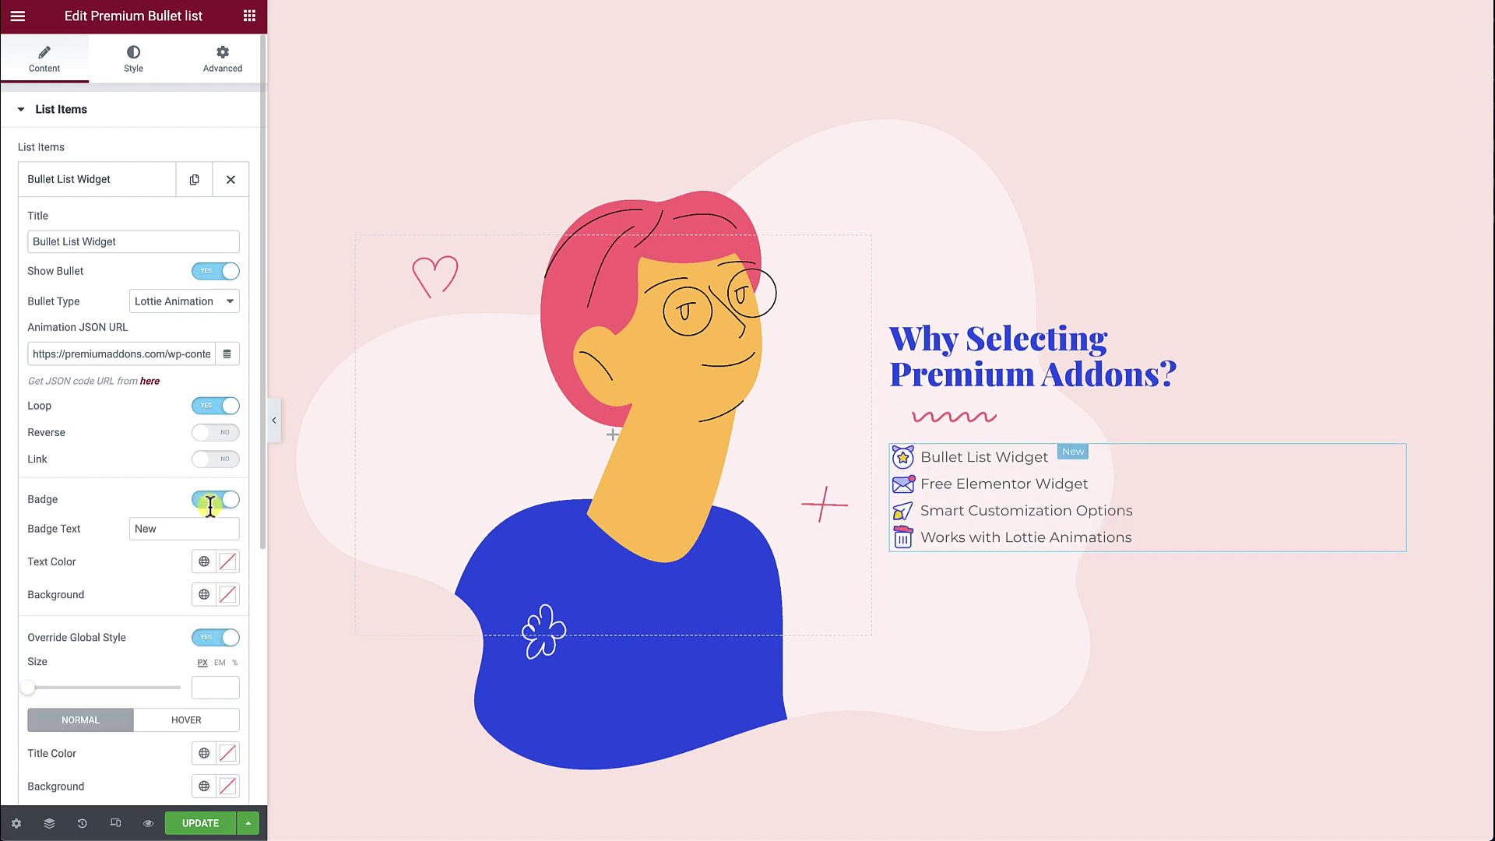
{"action": "double_click", "coordinate": [169, 529]}
{"action": "type", "text": "Free"}
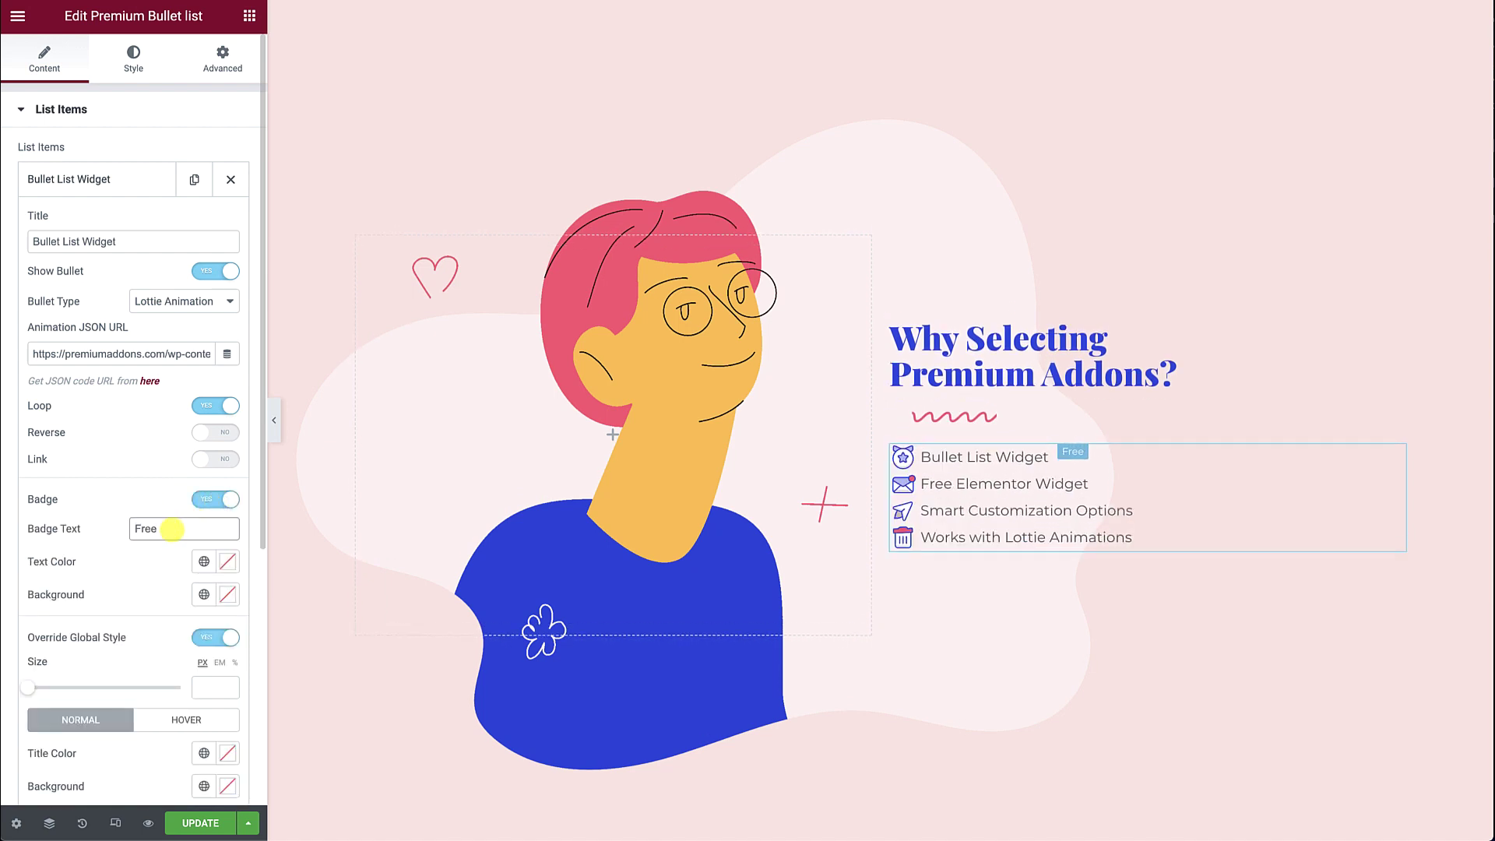
{"action": "left_click", "coordinate": [204, 561]}
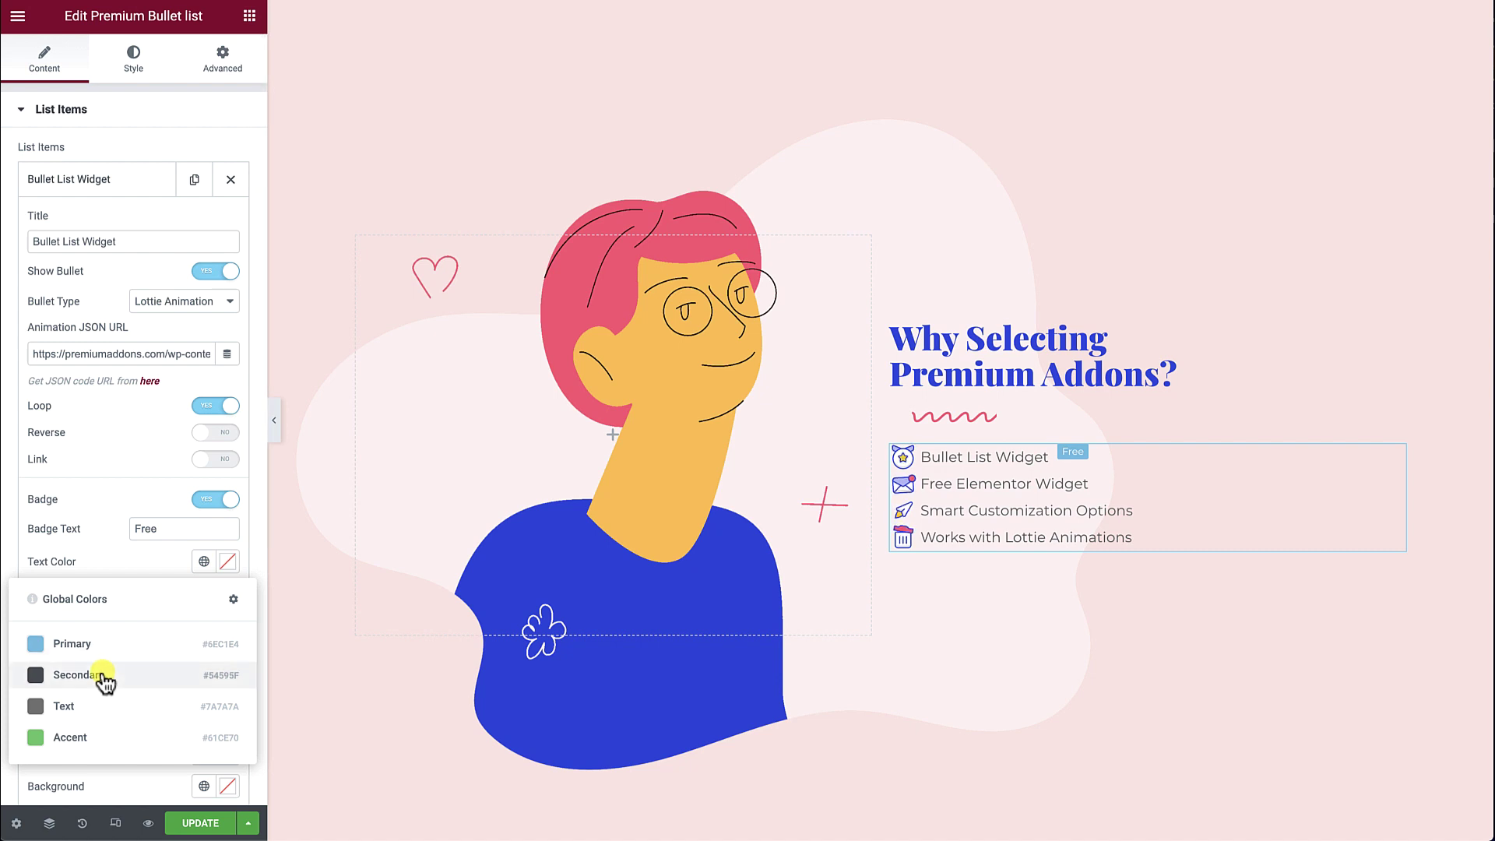
{"action": "left_click", "coordinate": [104, 678]}
{"action": "left_click", "coordinate": [204, 595]}
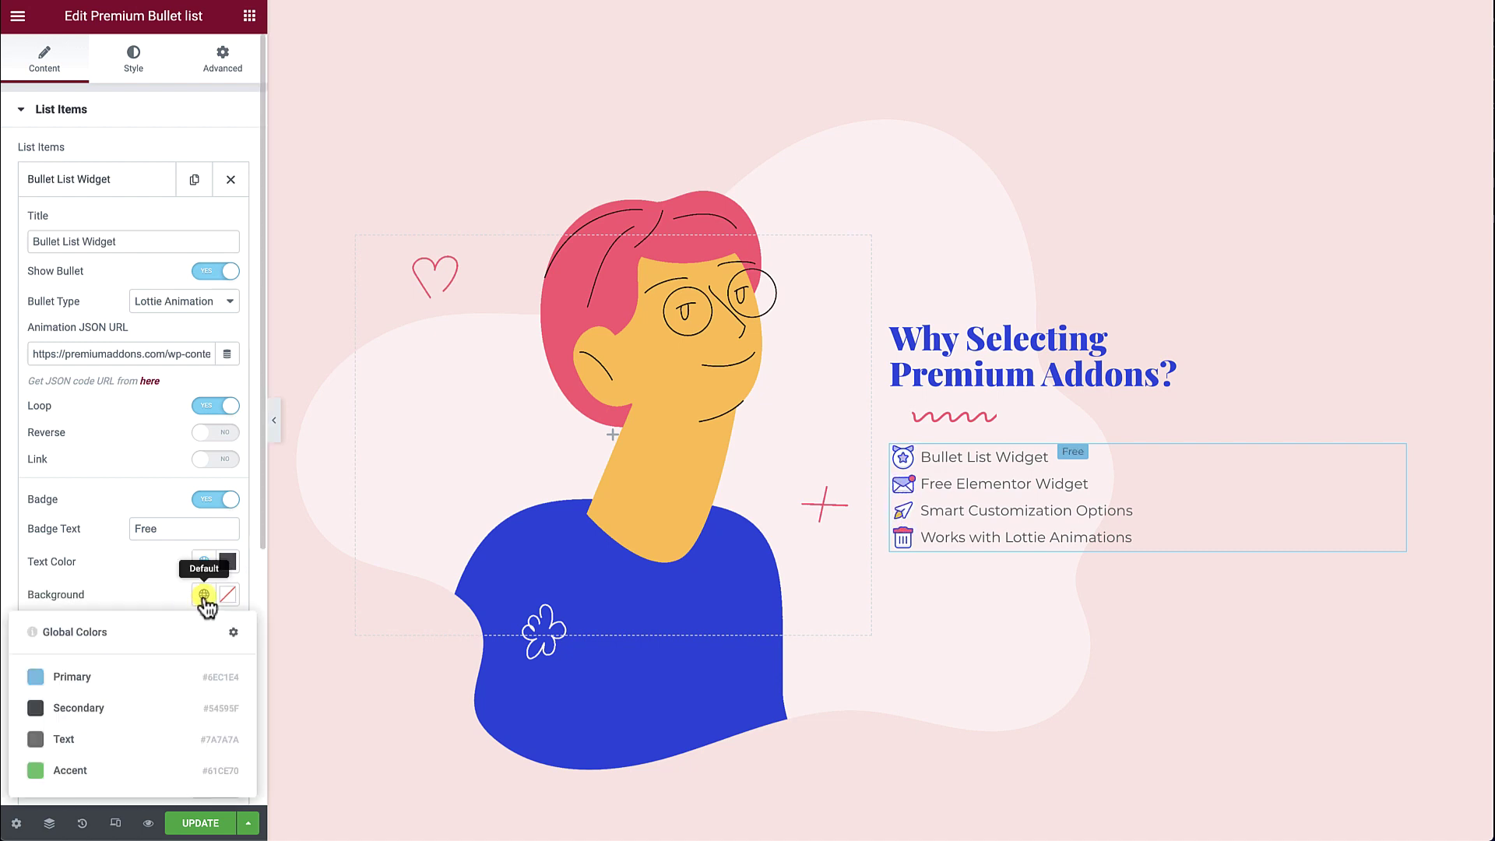
{"action": "left_click", "coordinate": [65, 769]}
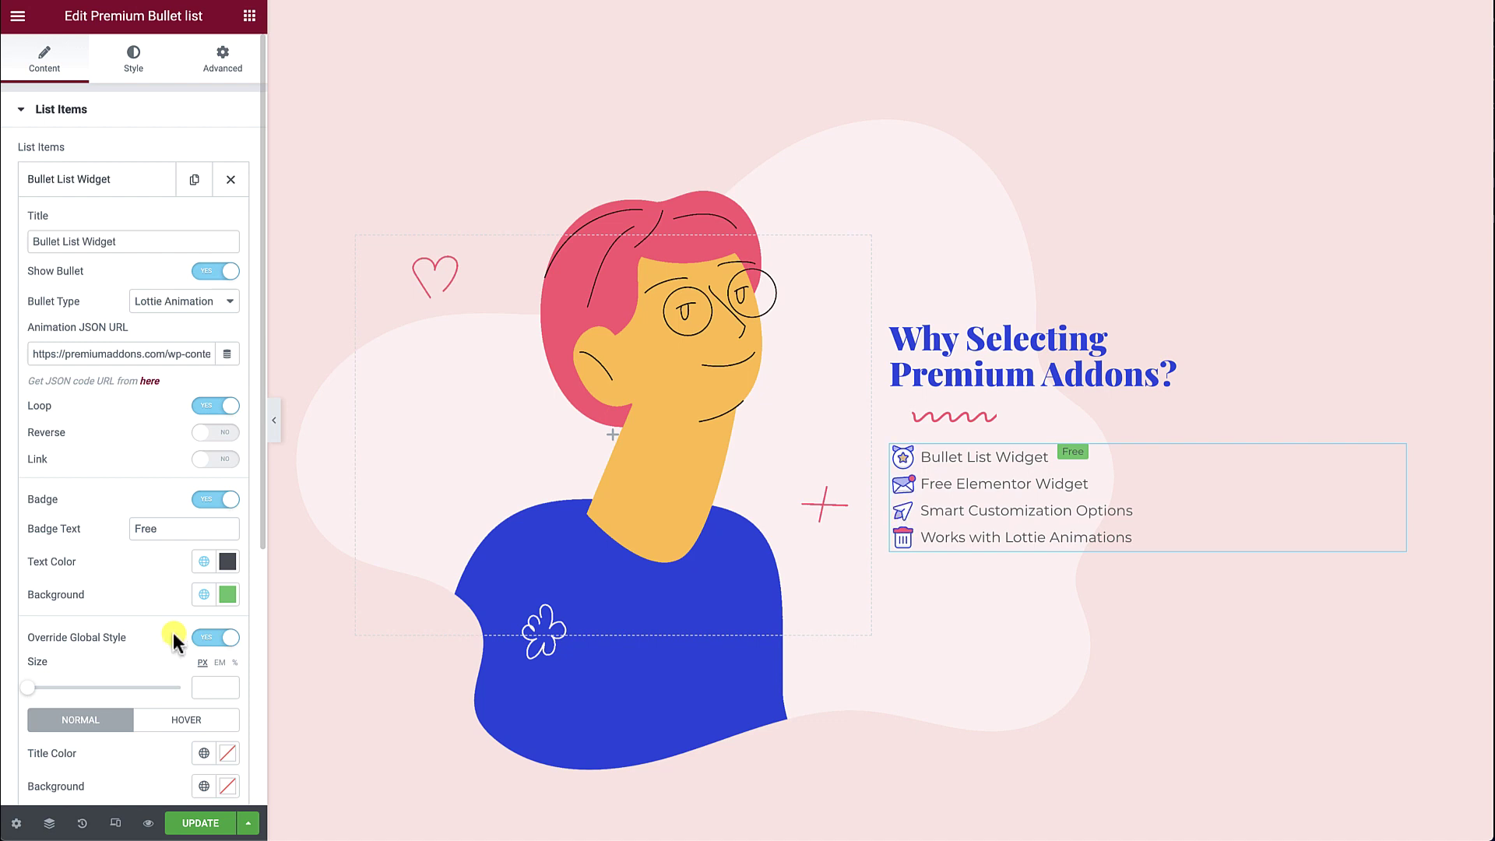
Step: Clear the first item's size value of 30 to restore its normal size
{"action": "scroll", "coordinate": [173, 633], "scroll_direction": "down", "scroll_amount": 3}
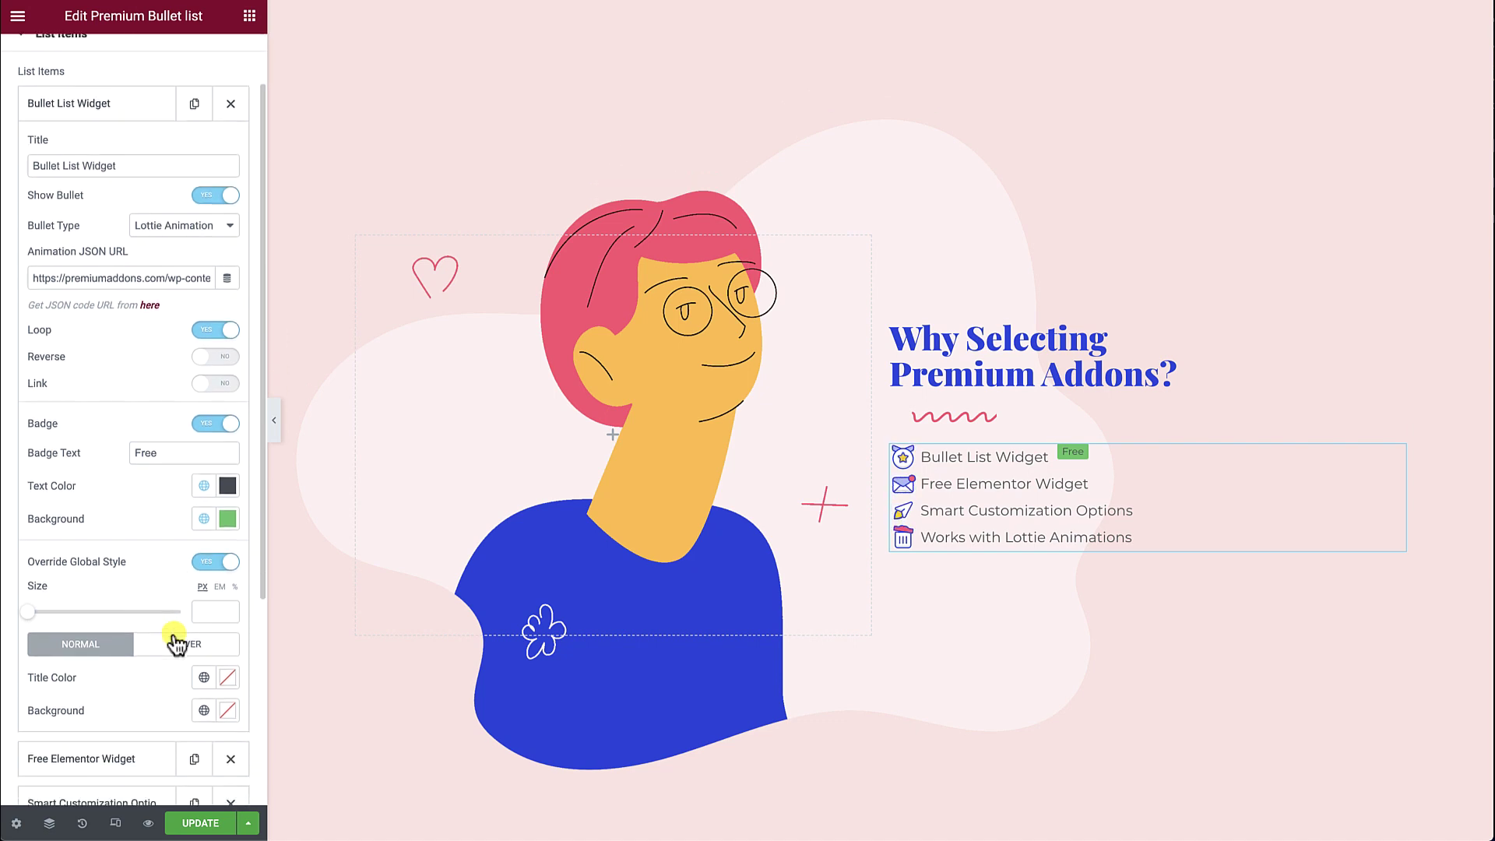
{"action": "scroll", "coordinate": [173, 637], "scroll_direction": "down", "scroll_amount": 1}
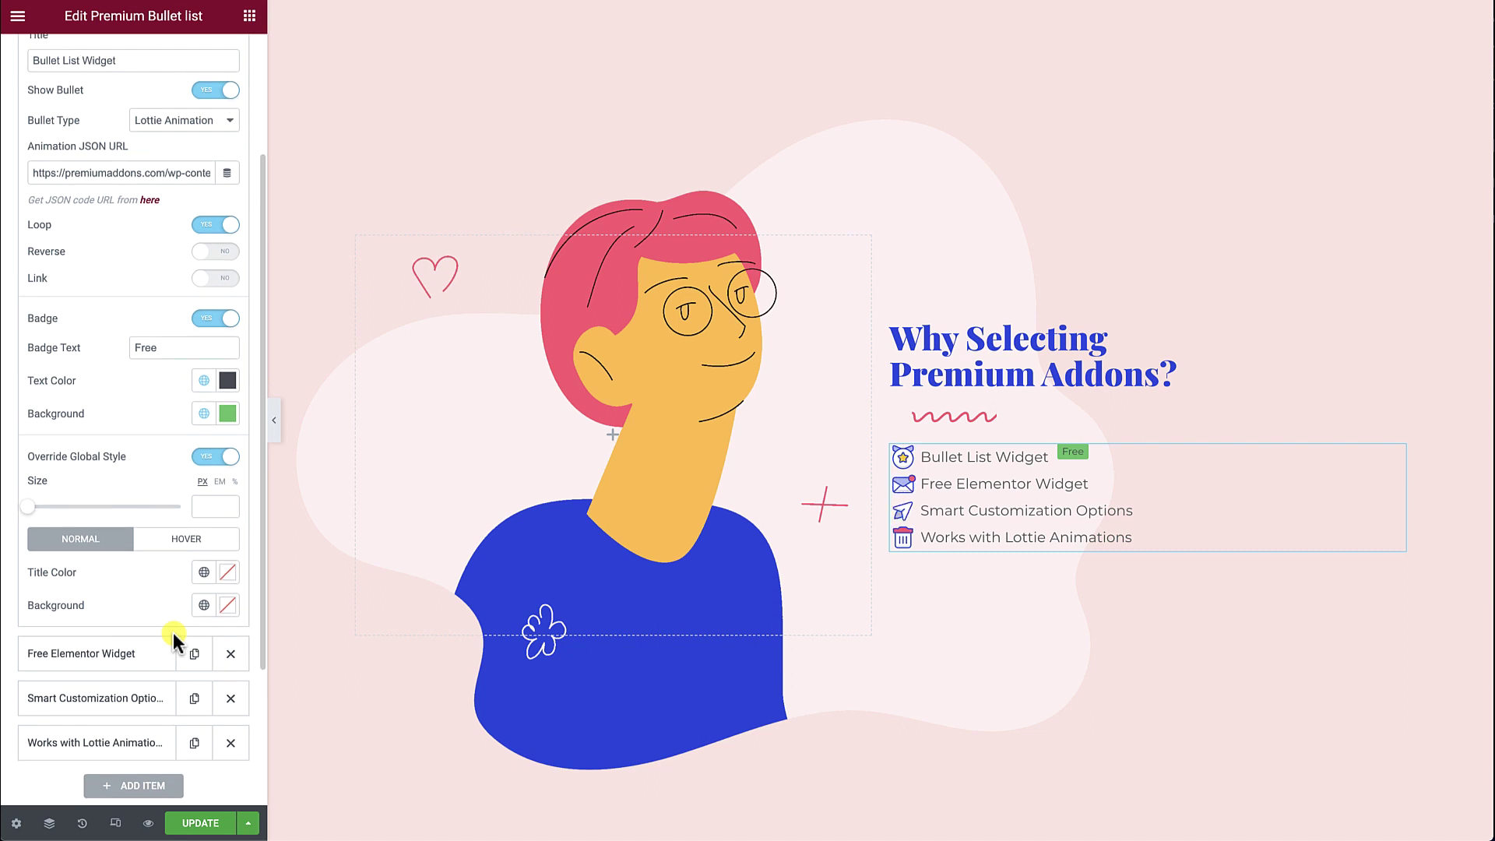
{"action": "left_click", "coordinate": [47, 507]}
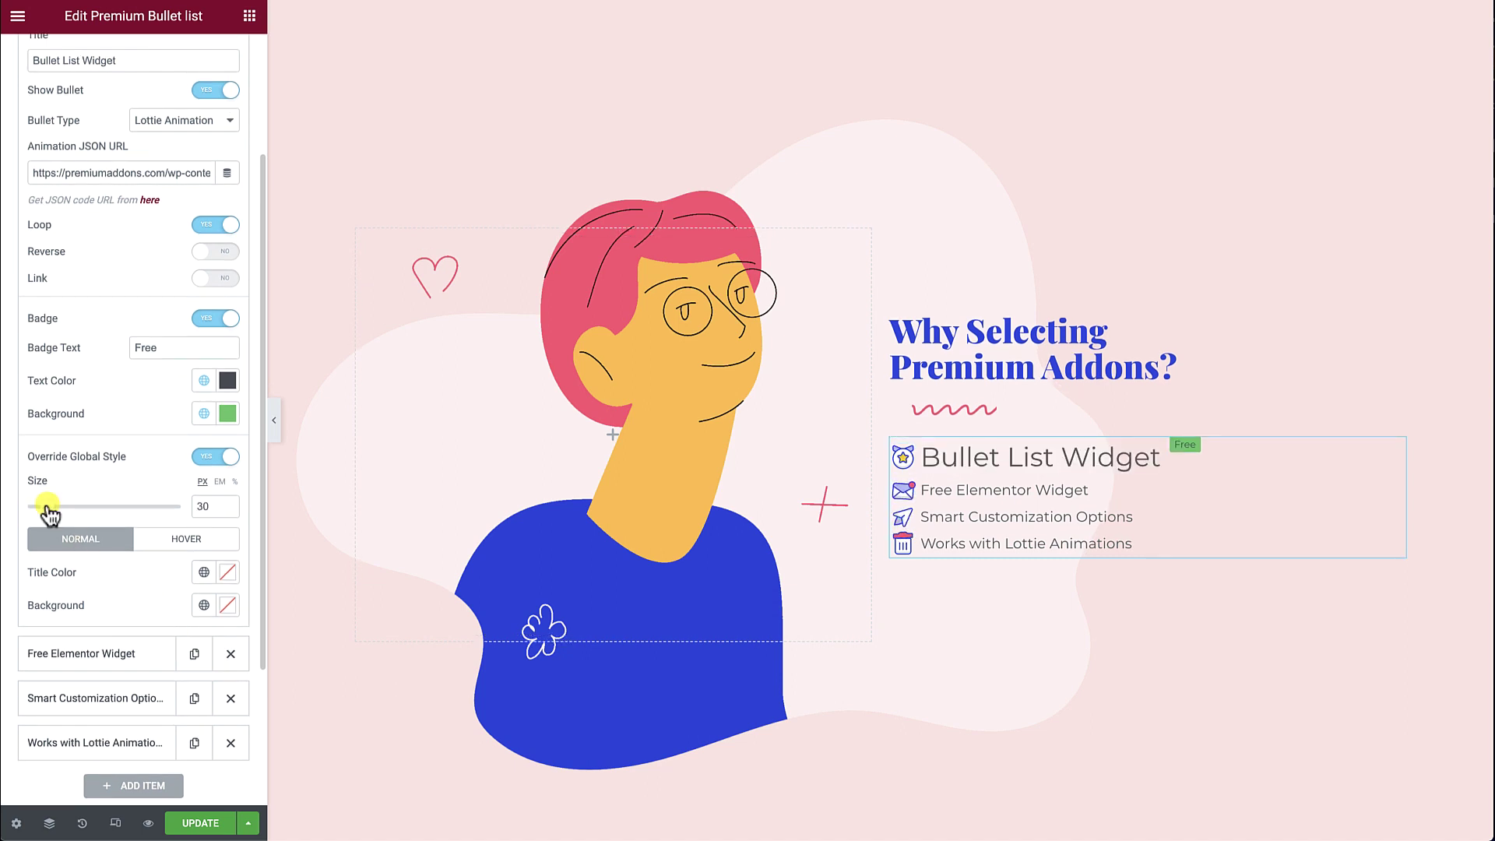
{"action": "double_click", "coordinate": [217, 507]}
{"action": "key", "text": "BackSpace"}
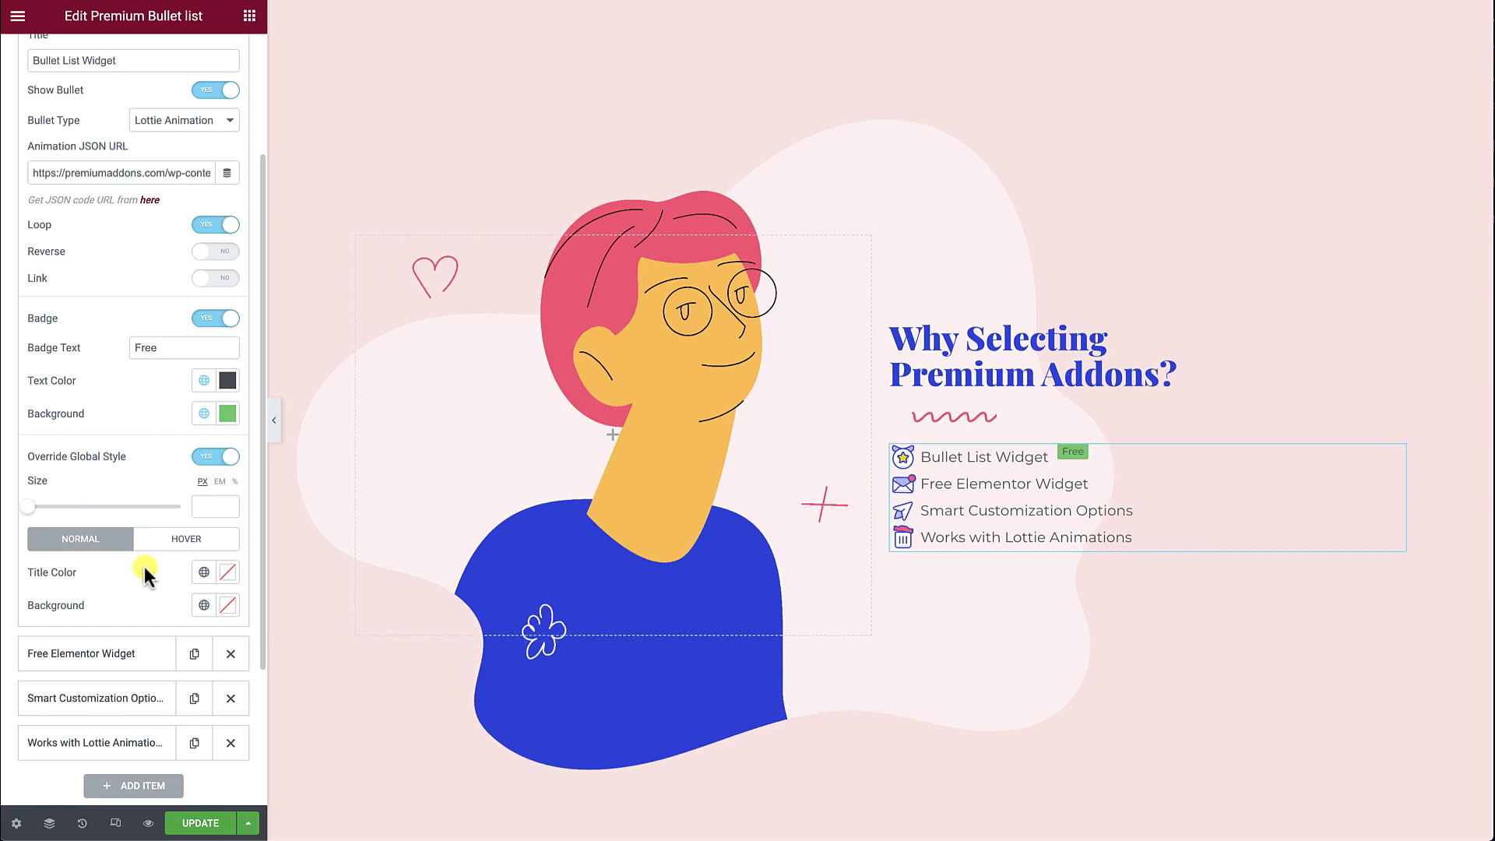
Step: Make the first item's title white (#FFFFFF) and give it a purple background
{"action": "left_click", "coordinate": [227, 573]}
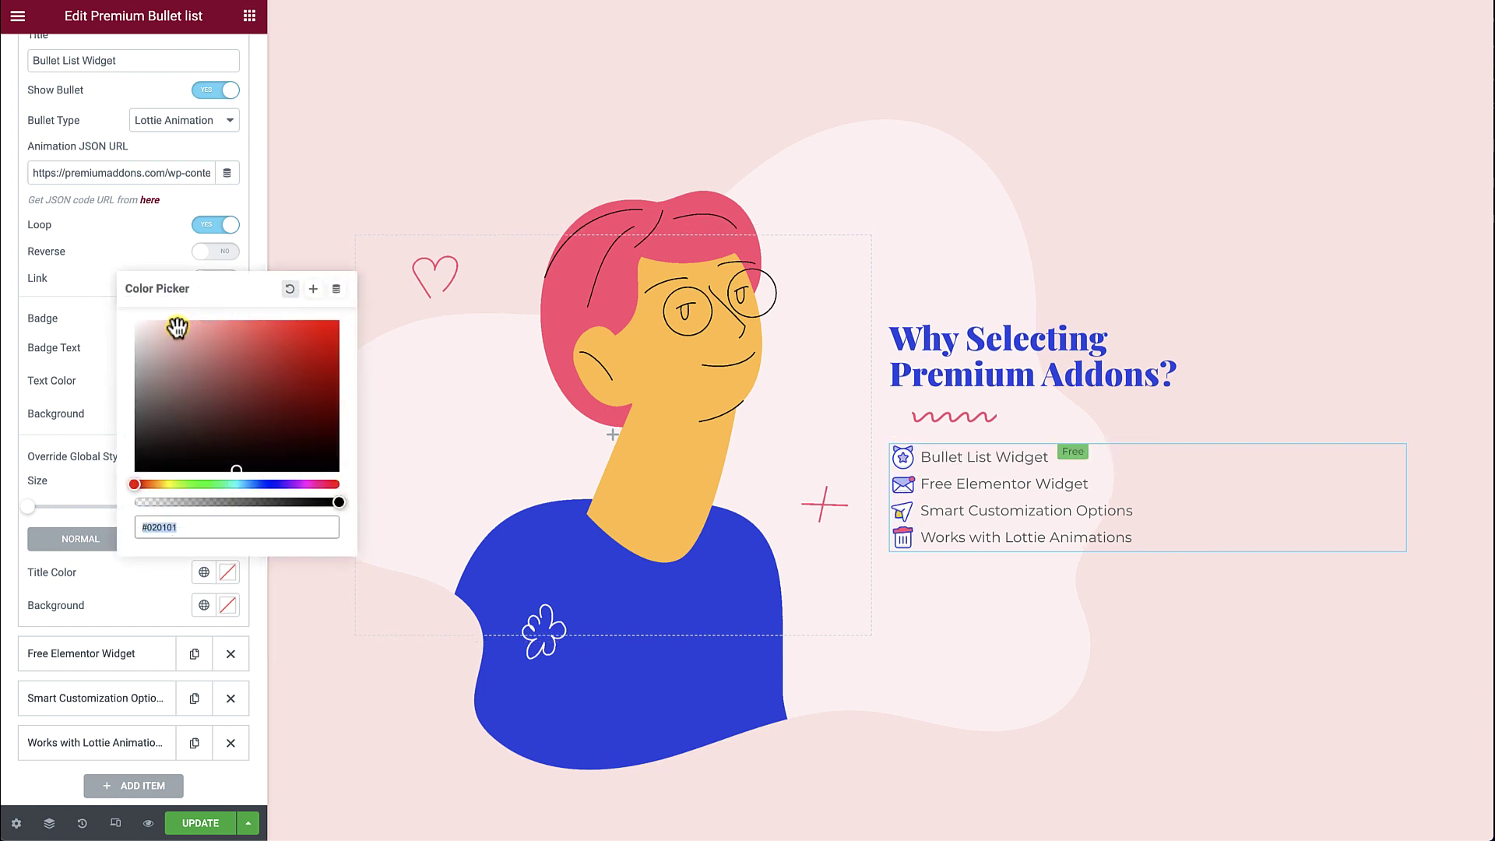
{"action": "left_click_drag", "start_coordinate": [139, 321], "coordinate": [127, 322]}
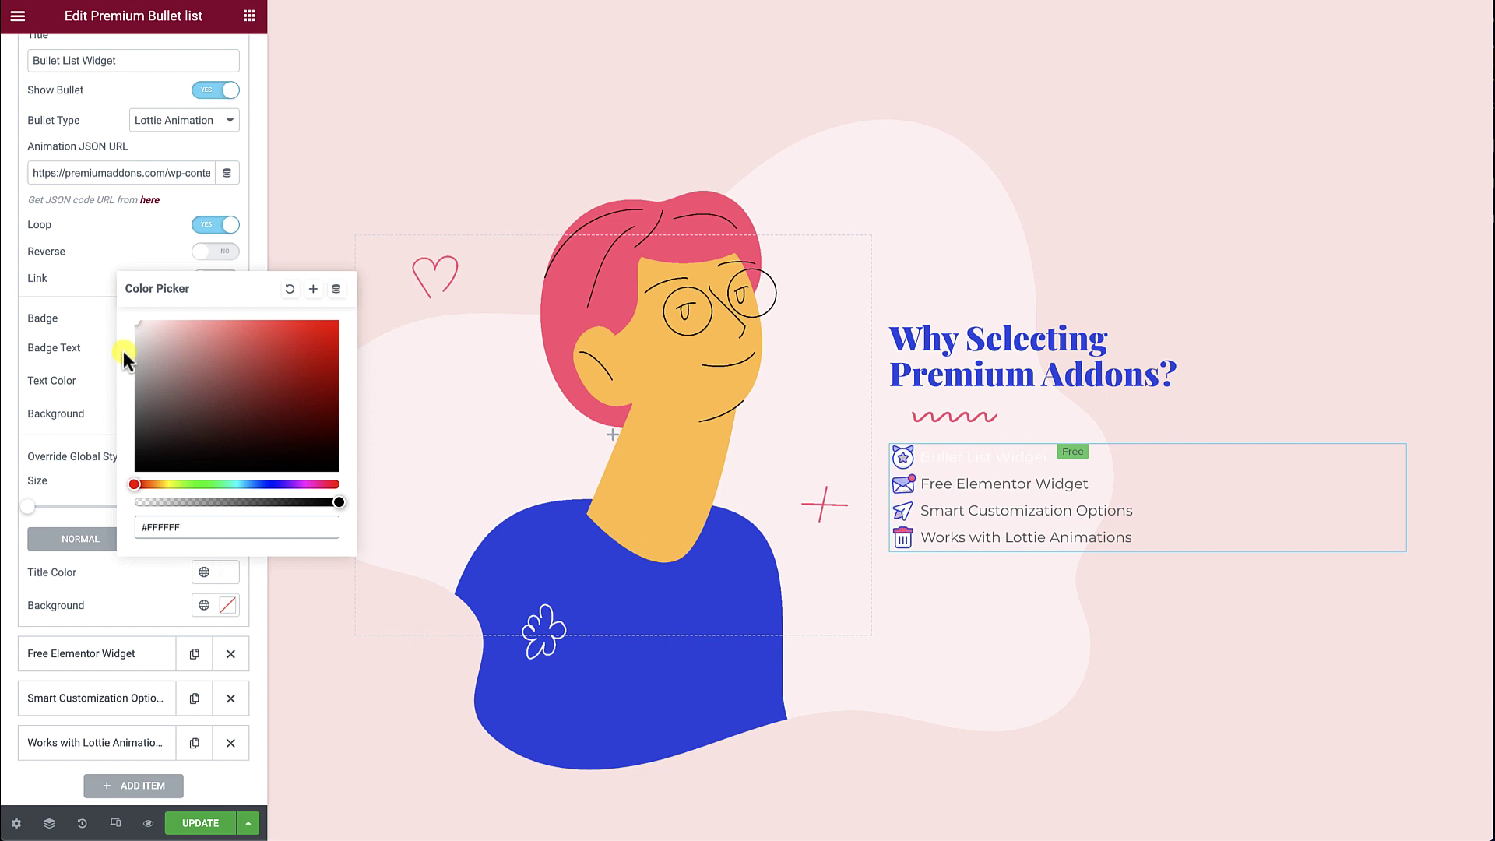
{"action": "left_click", "coordinate": [137, 602]}
{"action": "left_click", "coordinate": [221, 607]}
{"action": "left_click", "coordinate": [250, 358]}
Step: Set the item's hover background to pink #F16AFD, then switch Override Global Style off
{"action": "left_click", "coordinate": [133, 607]}
{"action": "left_click", "coordinate": [187, 539]}
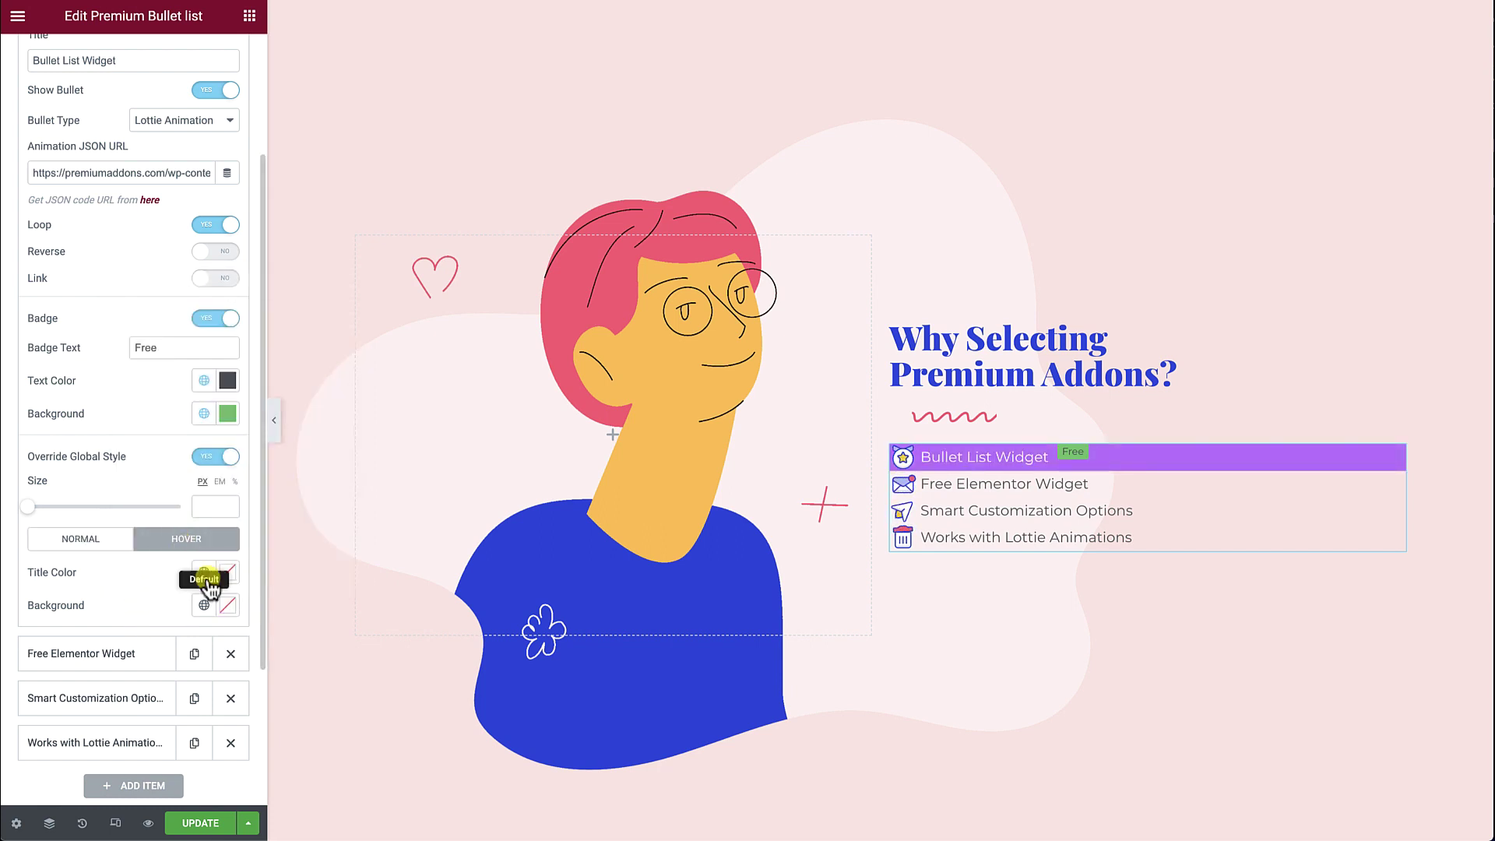
{"action": "left_click", "coordinate": [227, 605]}
{"action": "left_click", "coordinate": [297, 518]}
{"action": "left_click_drag", "start_coordinate": [297, 519], "coordinate": [301, 517]}
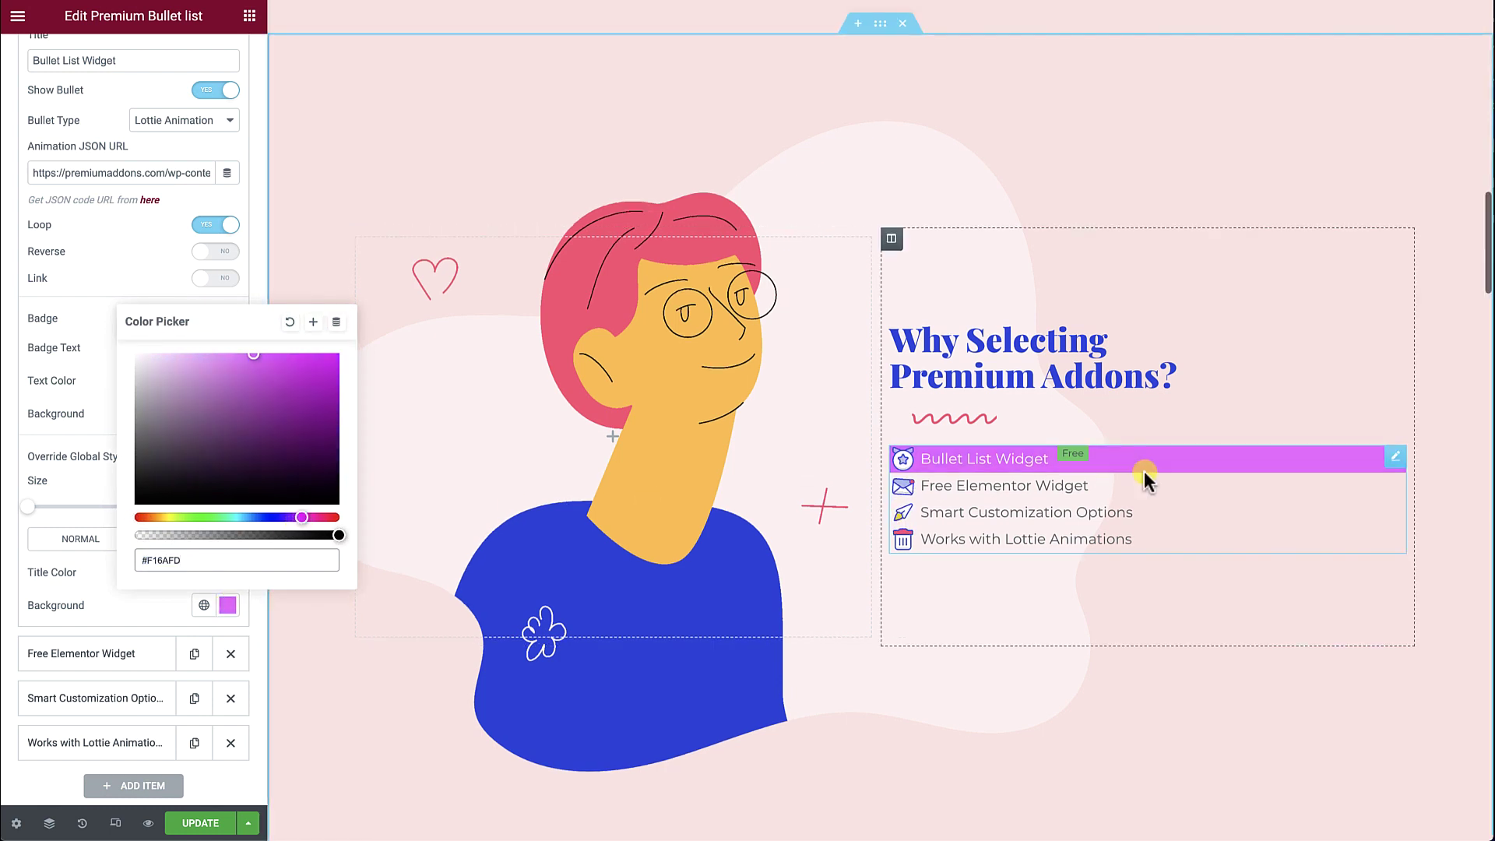
{"action": "left_click", "coordinate": [133, 605]}
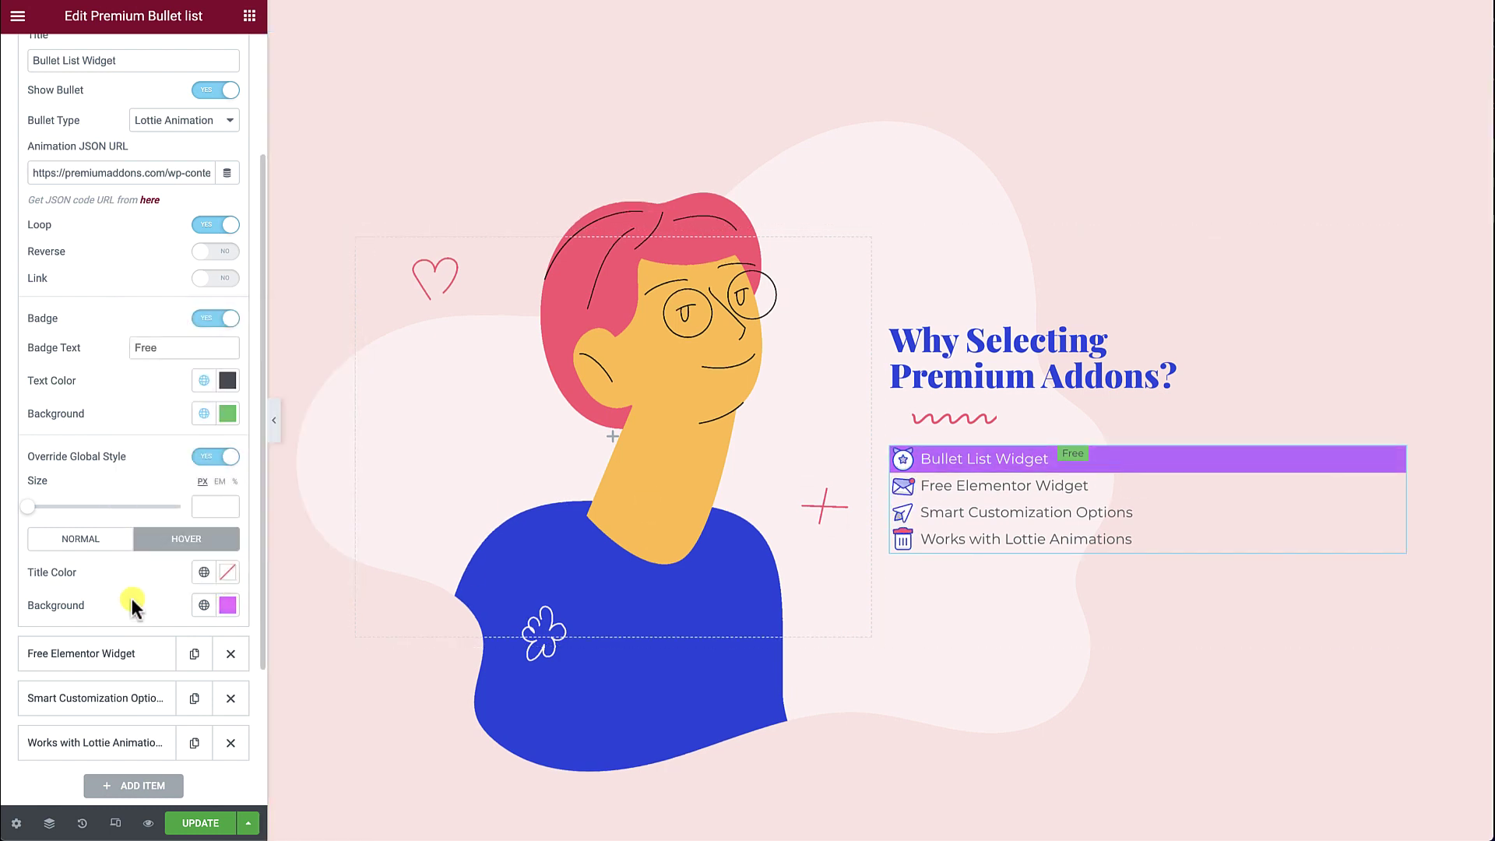
{"action": "left_click", "coordinate": [215, 458]}
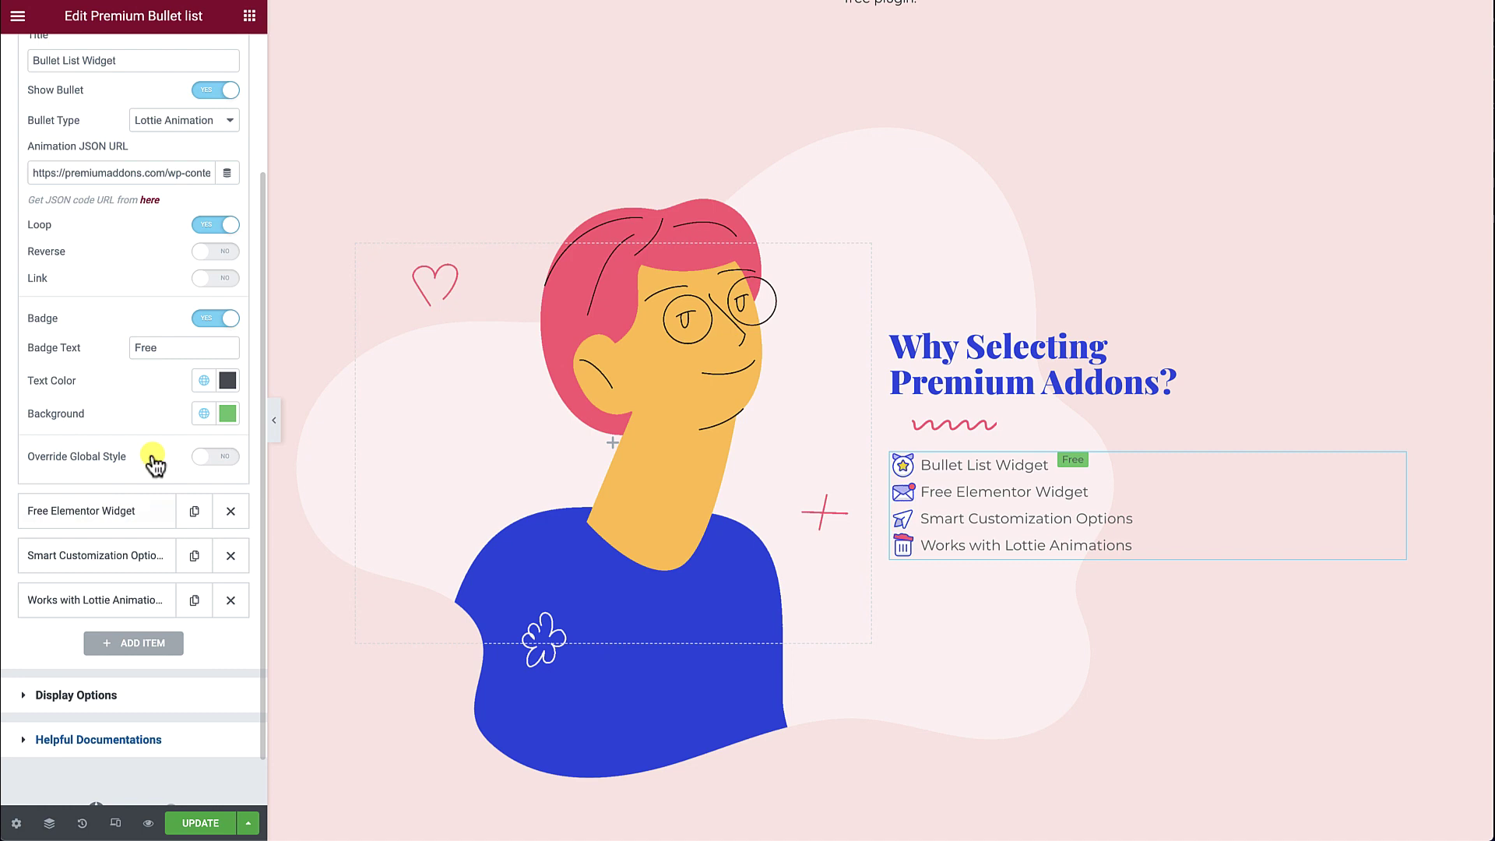
Step: Set List Overflow to Visible in the list's Display Options
{"action": "left_click", "coordinate": [200, 695]}
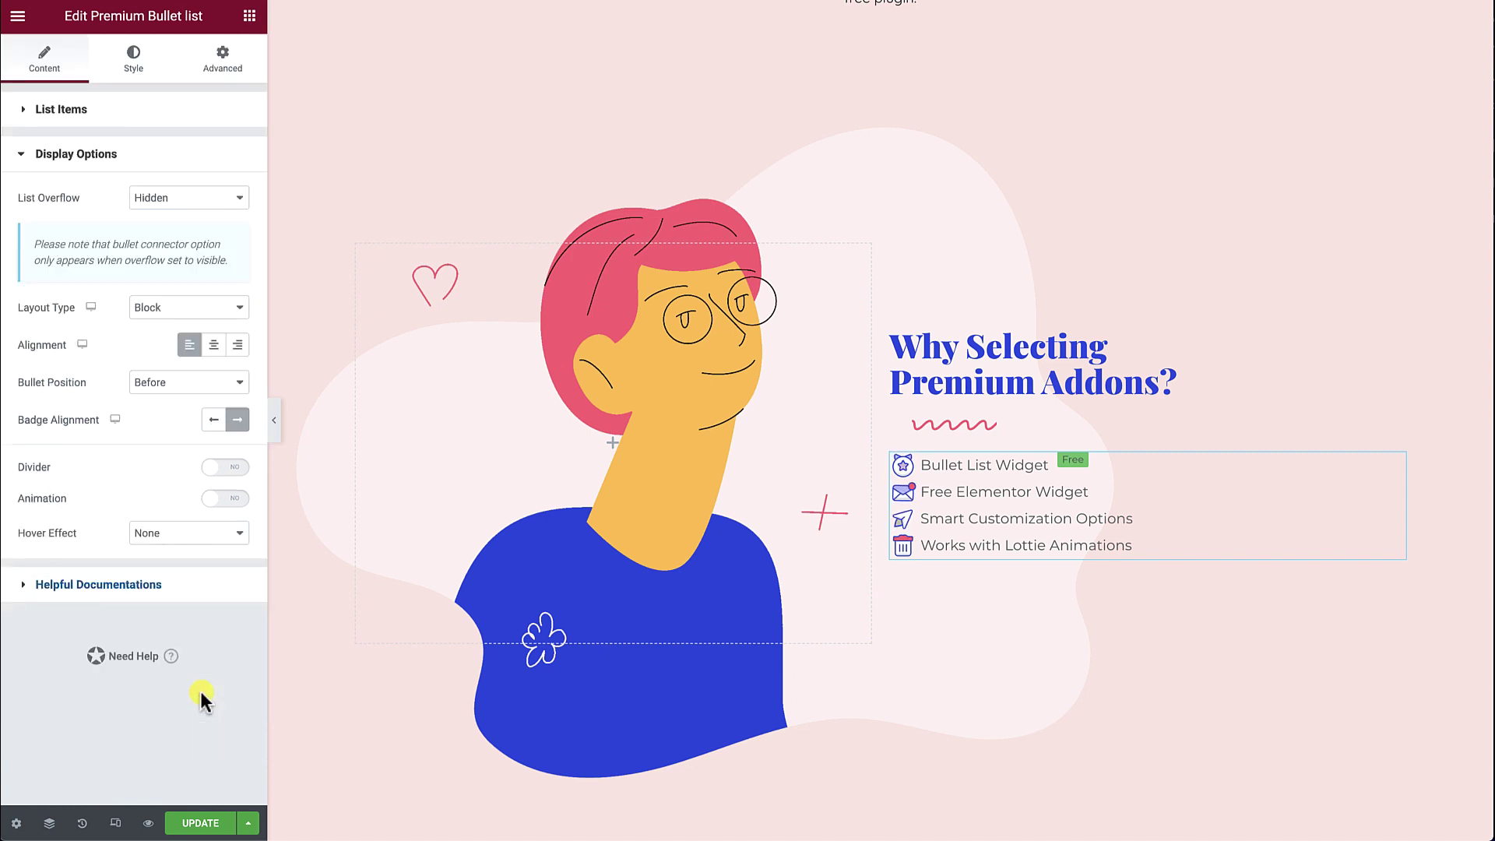
{"action": "left_click", "coordinate": [200, 204]}
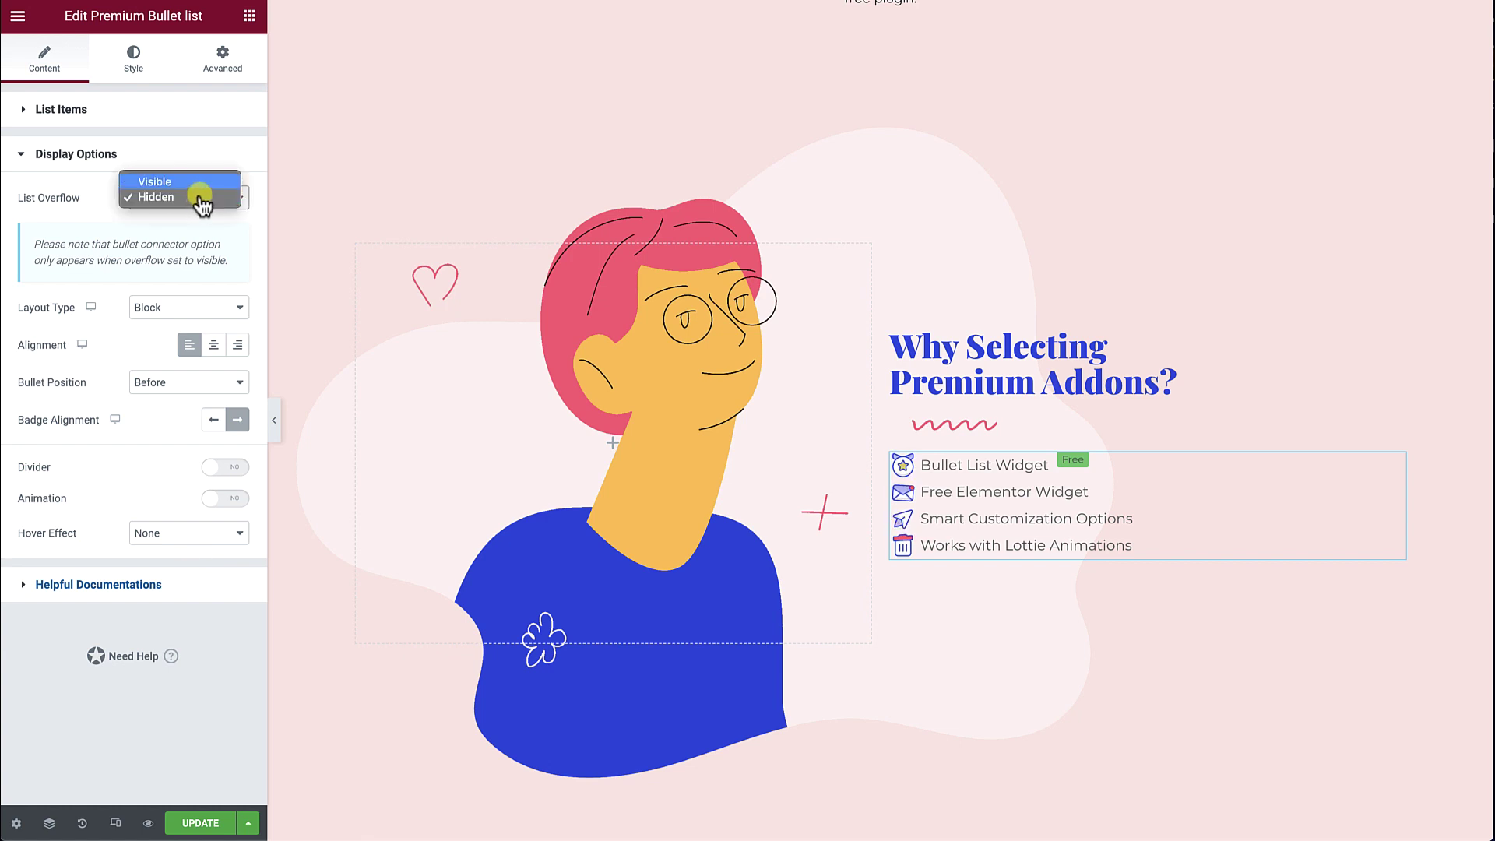
{"action": "left_click", "coordinate": [206, 184]}
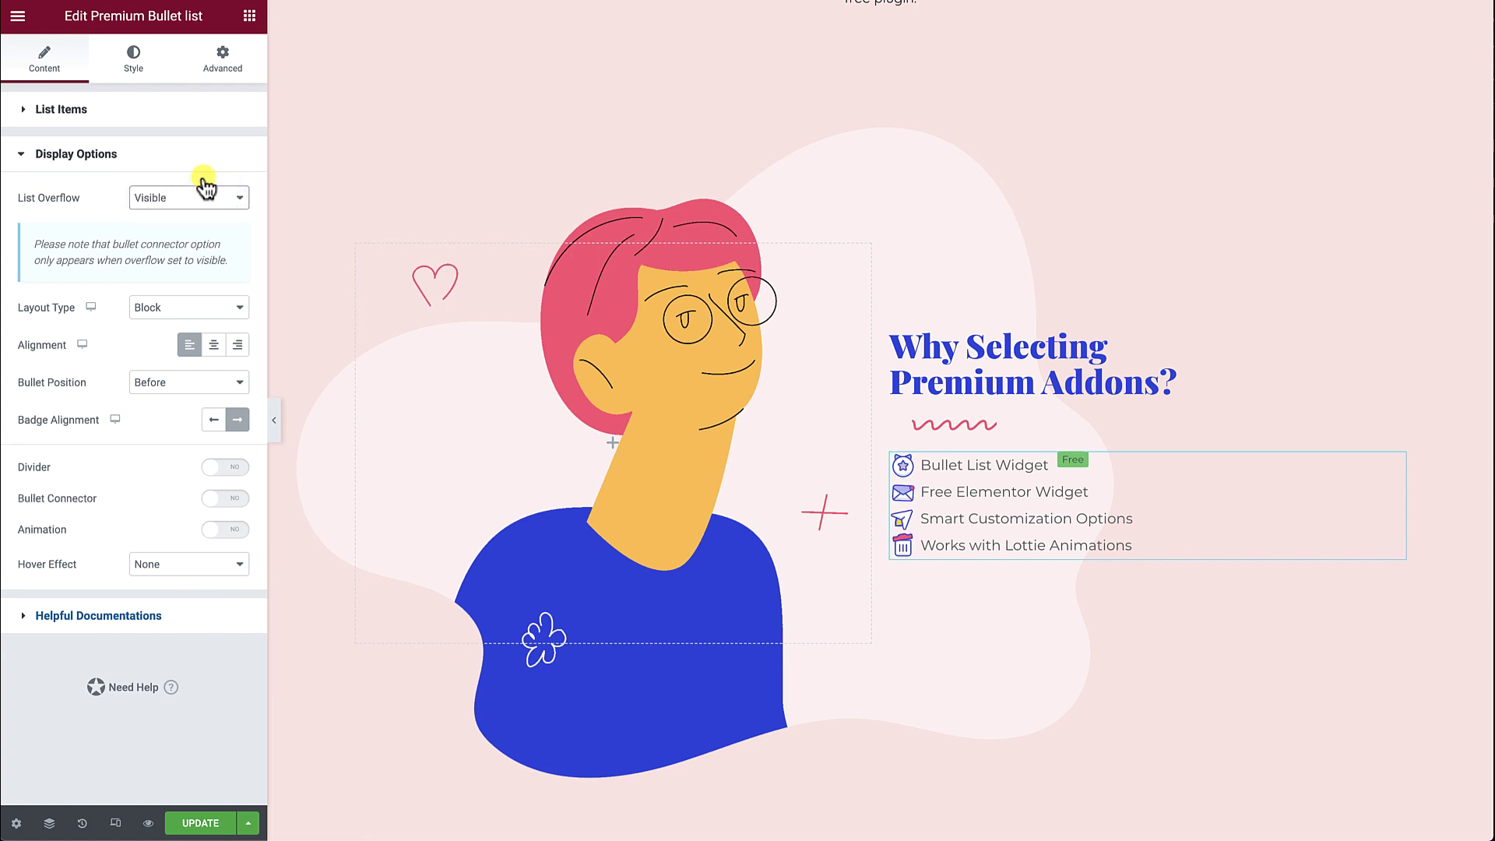
Step: Try the Inline layout type, then return the list to Block
{"action": "left_click", "coordinate": [189, 313]}
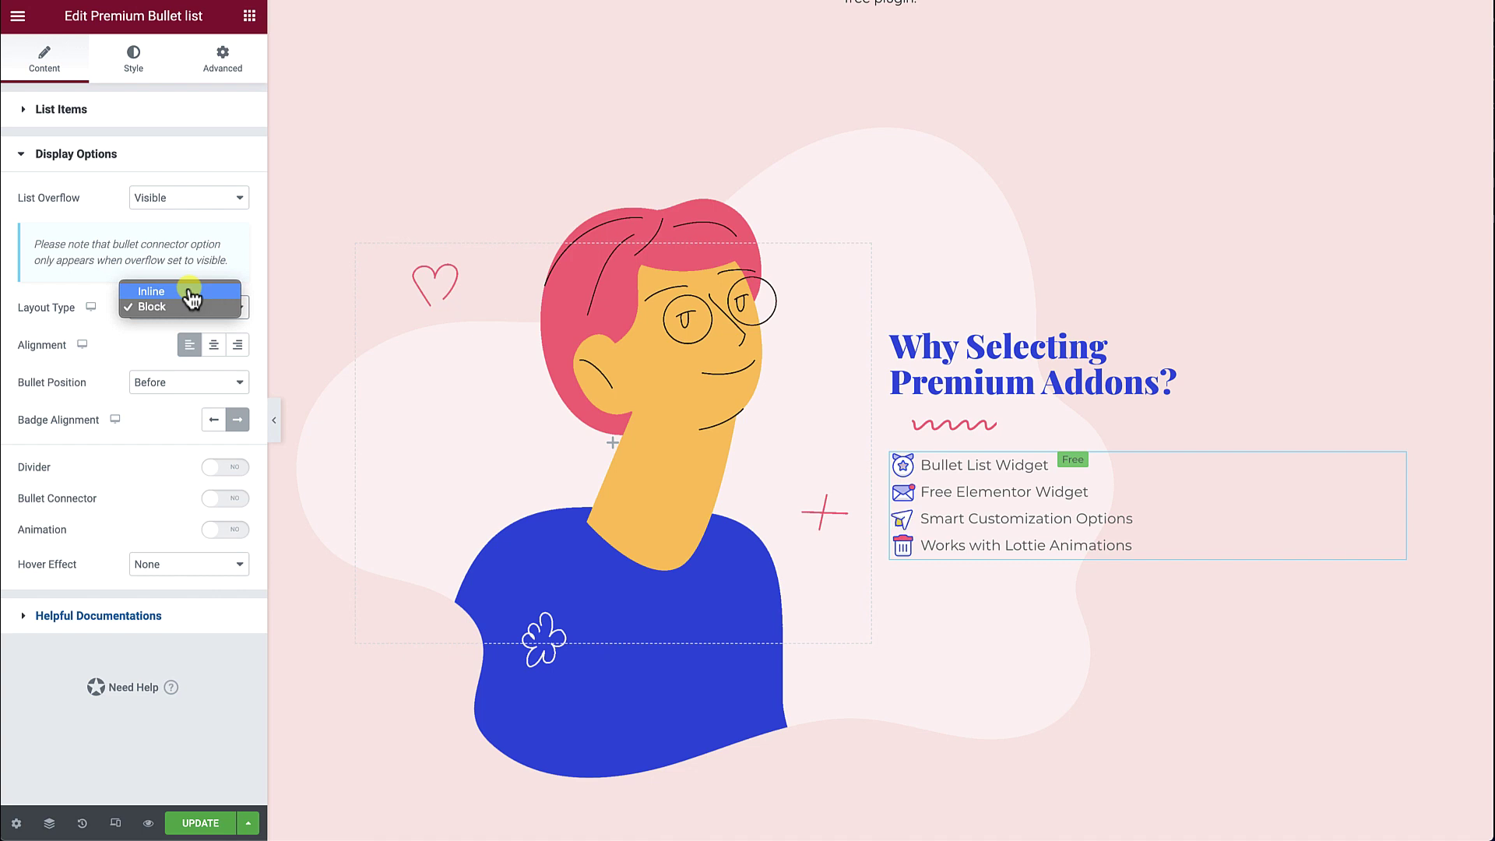
{"action": "left_click", "coordinate": [191, 292]}
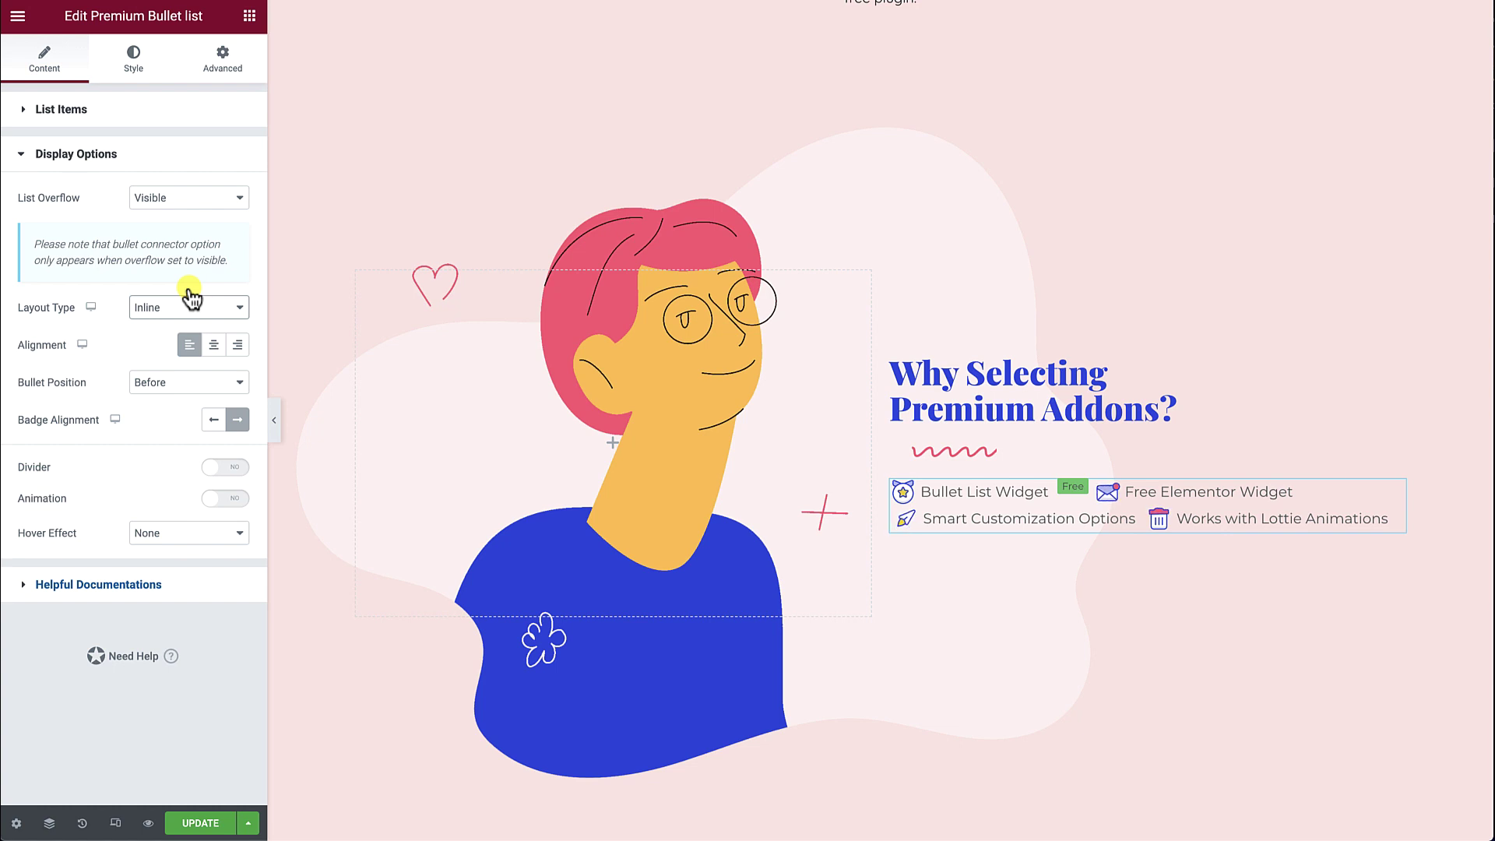
{"action": "left_click", "coordinate": [189, 311]}
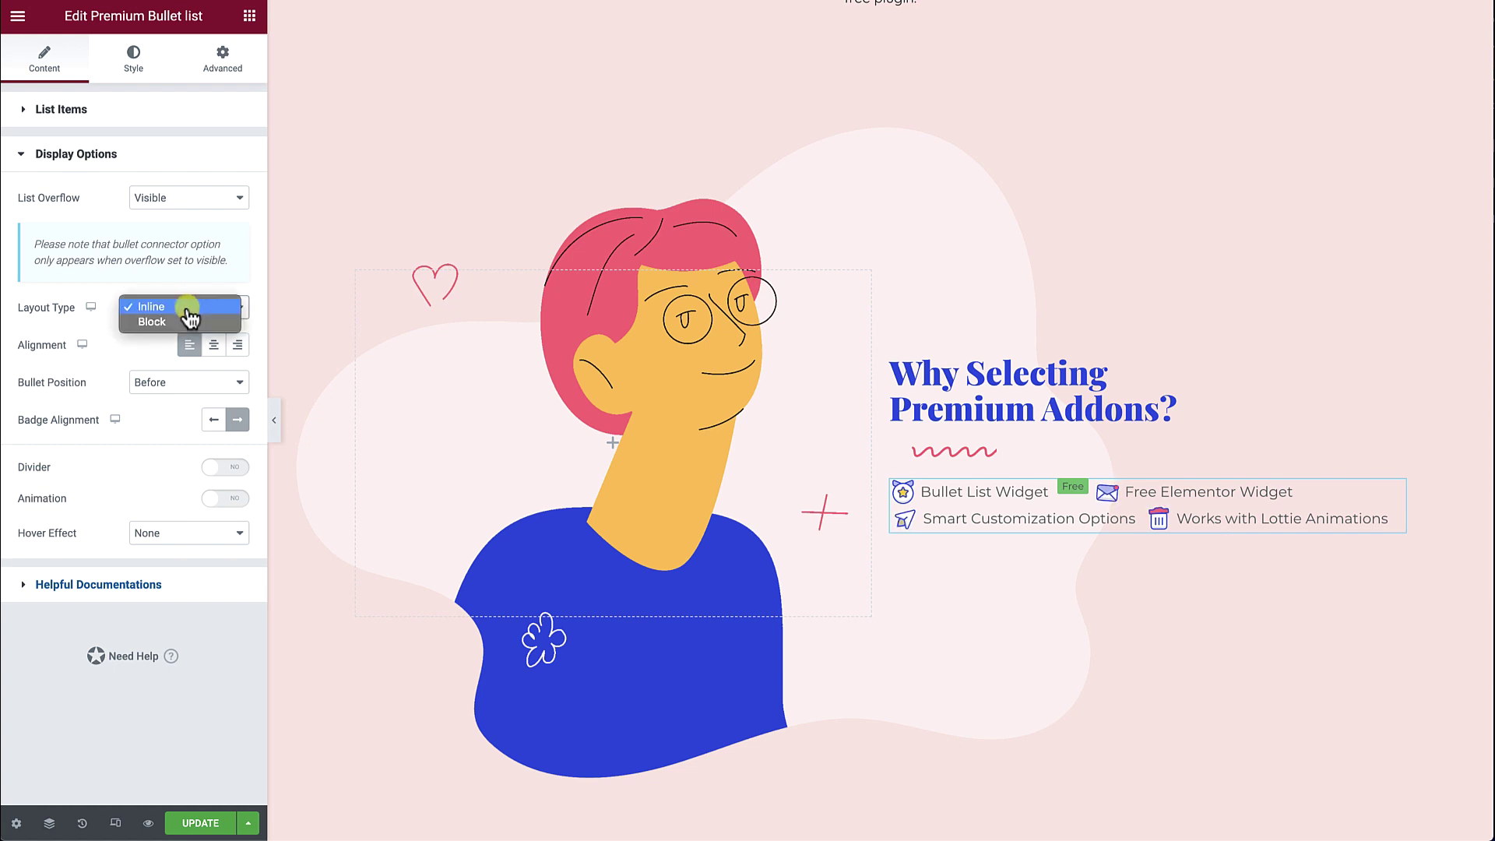
{"action": "left_click", "coordinate": [185, 321]}
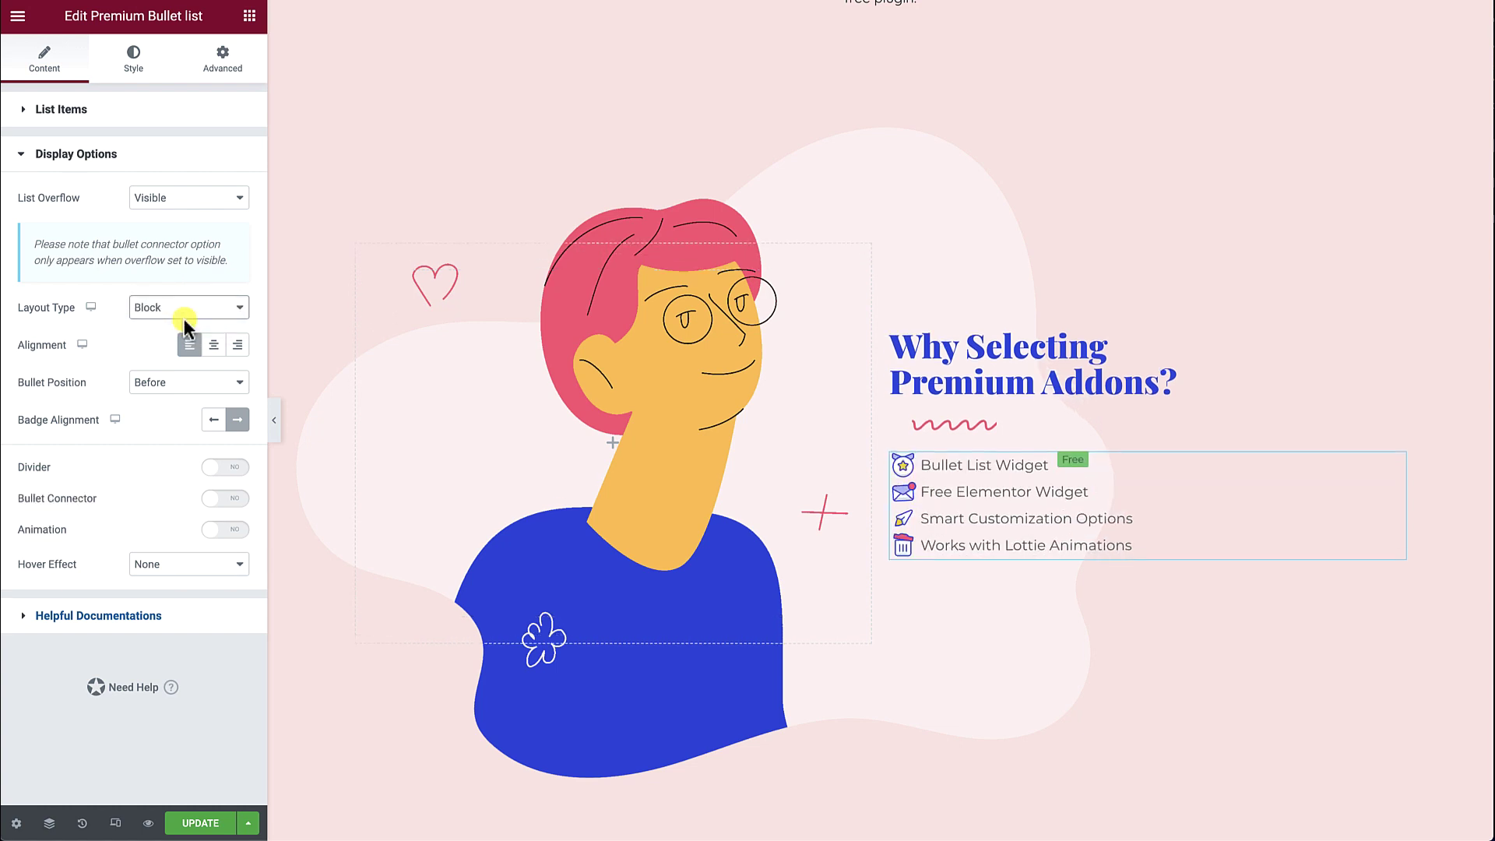
{"action": "left_click", "coordinate": [213, 347]}
{"action": "left_click", "coordinate": [237, 347]}
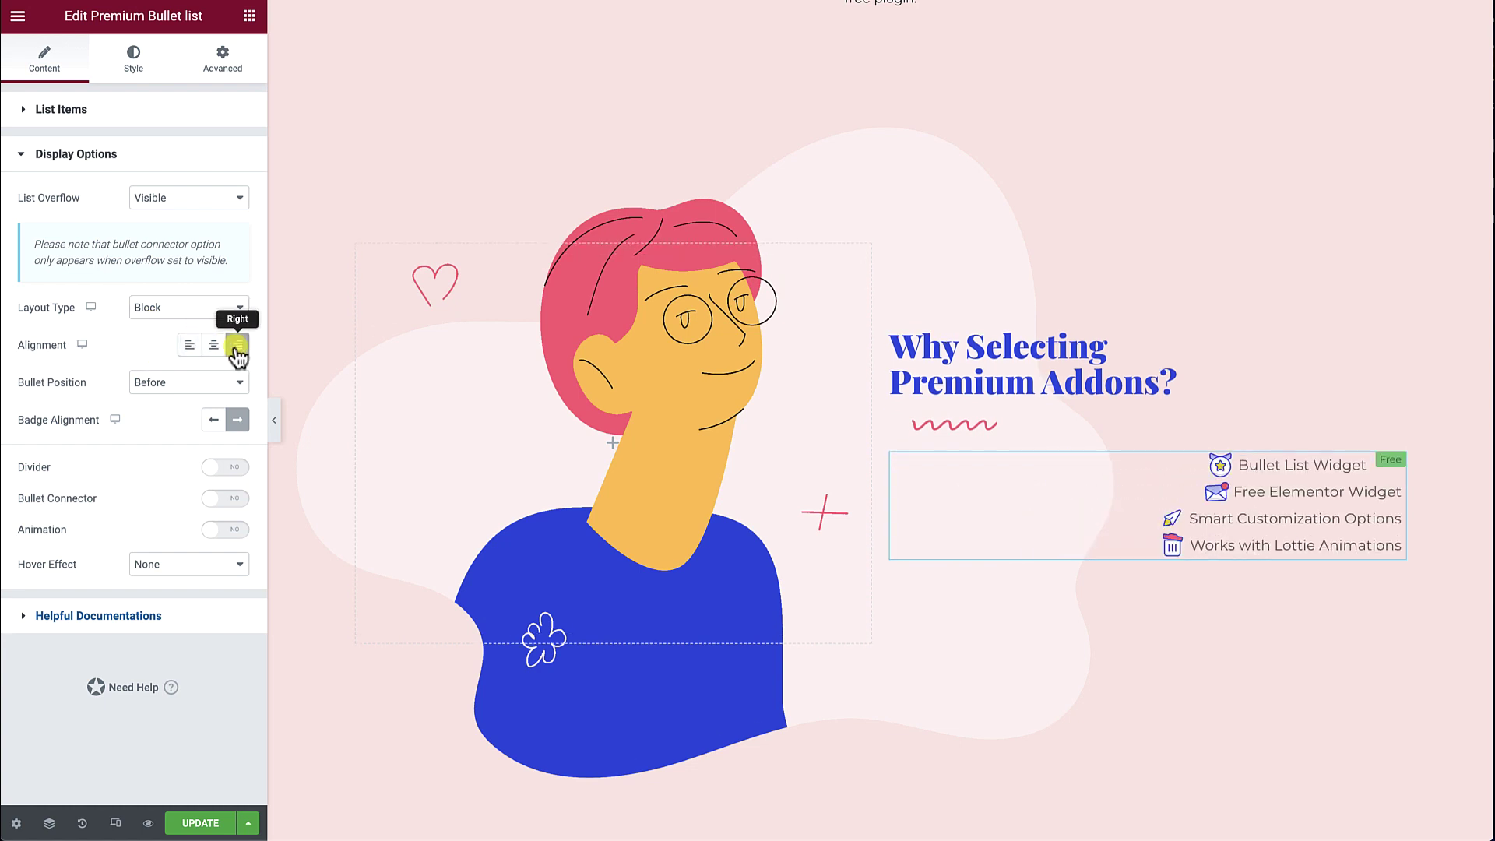
{"action": "left_click", "coordinate": [190, 346]}
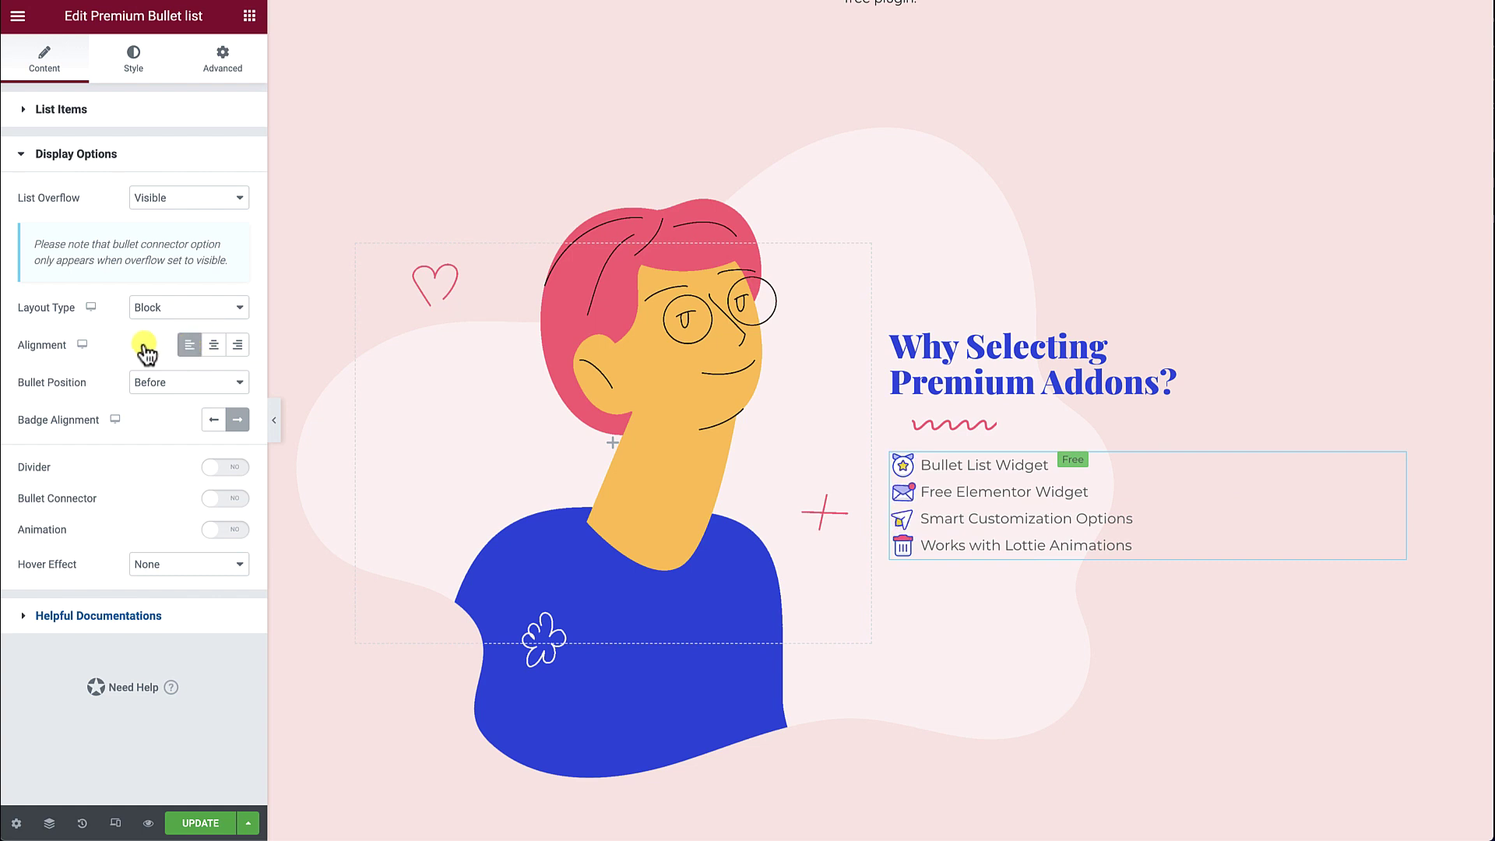
{"action": "left_click", "coordinate": [197, 388]}
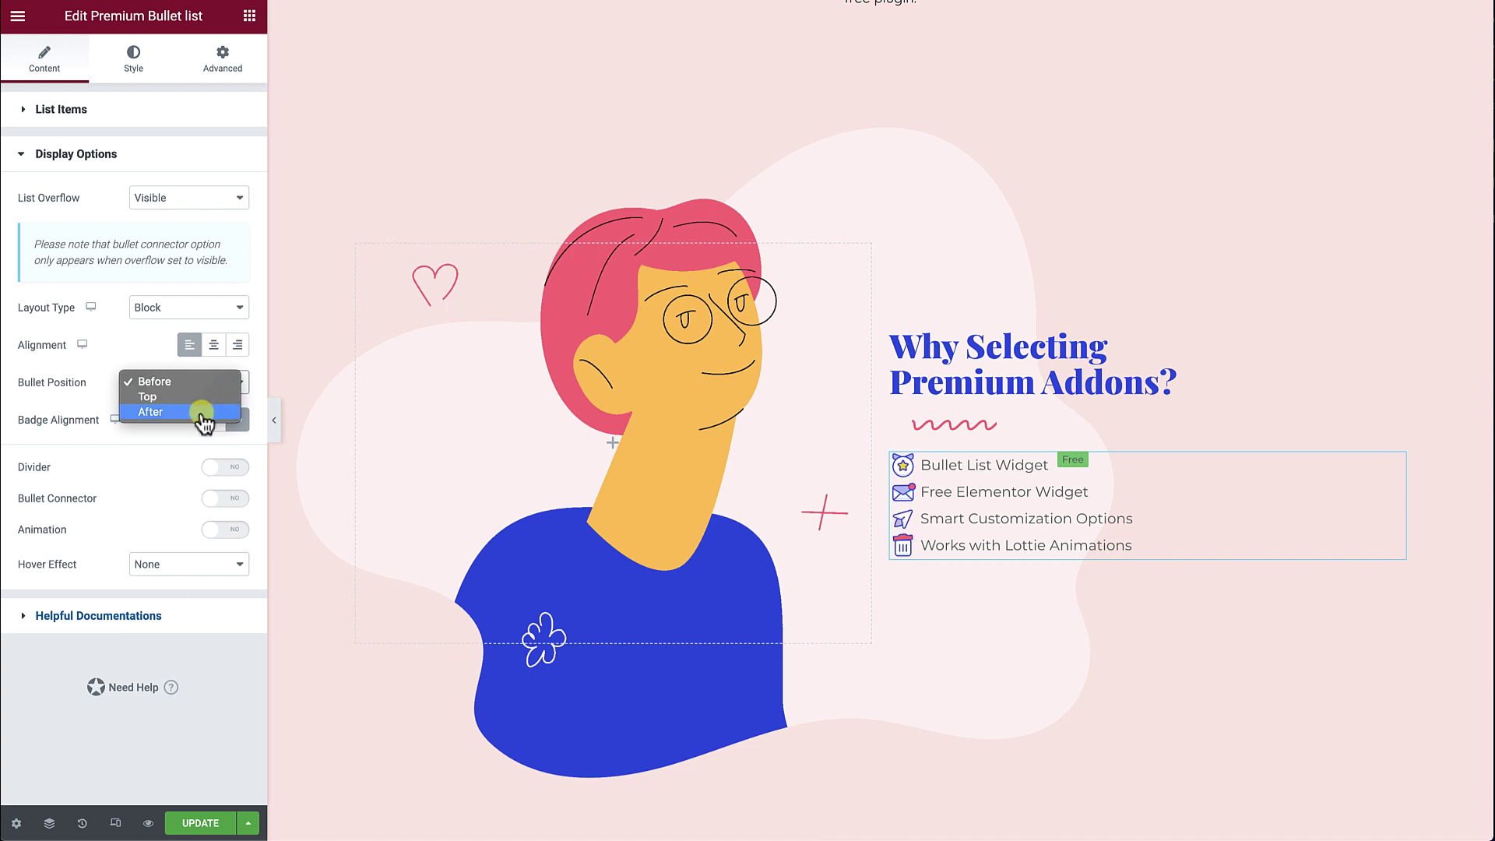
{"action": "left_click", "coordinate": [202, 413]}
{"action": "left_click", "coordinate": [196, 392]}
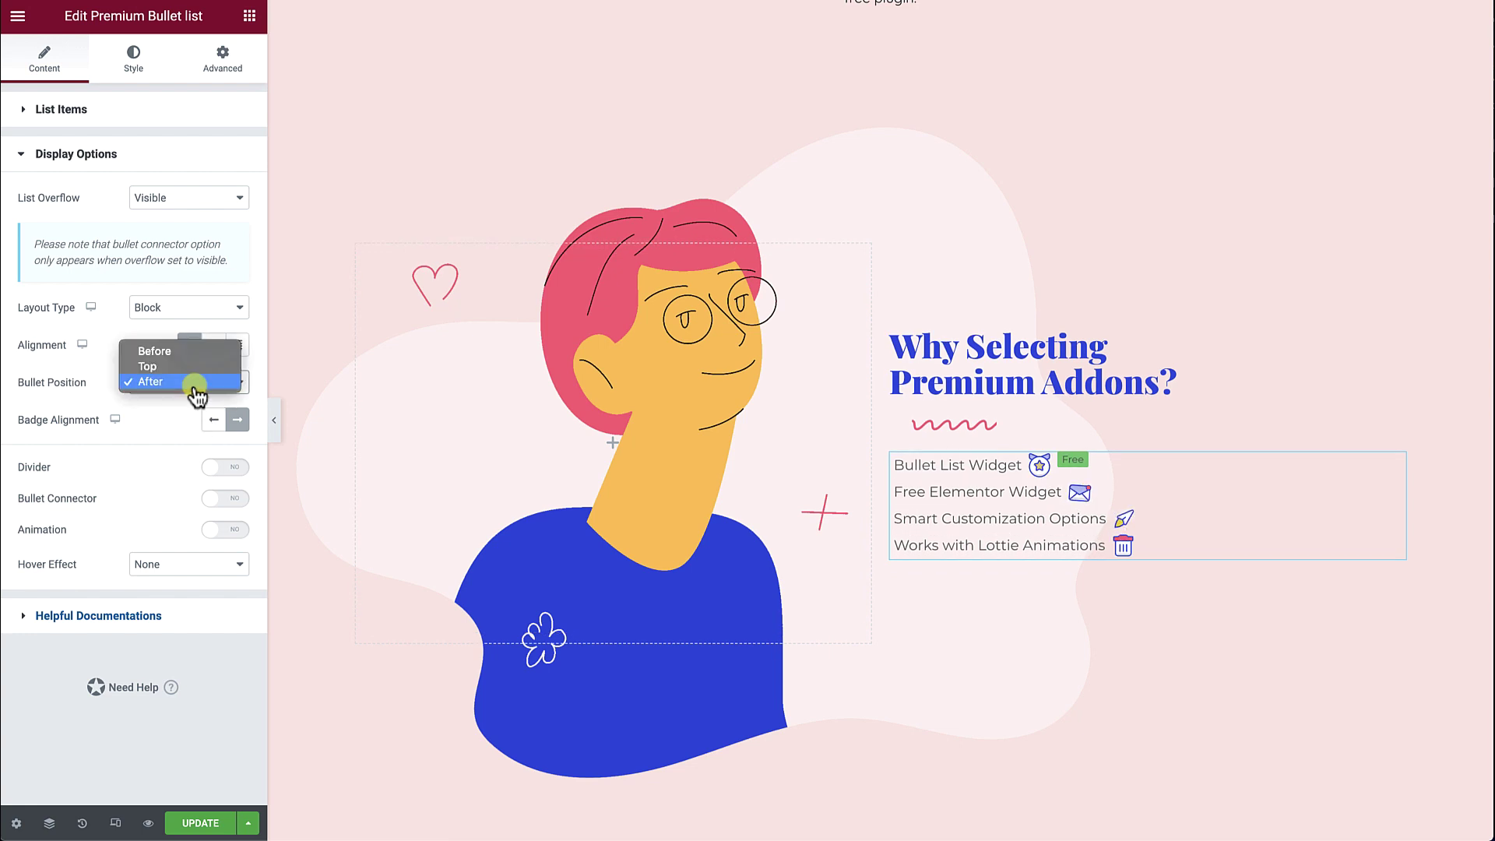
{"action": "left_click", "coordinate": [193, 368]}
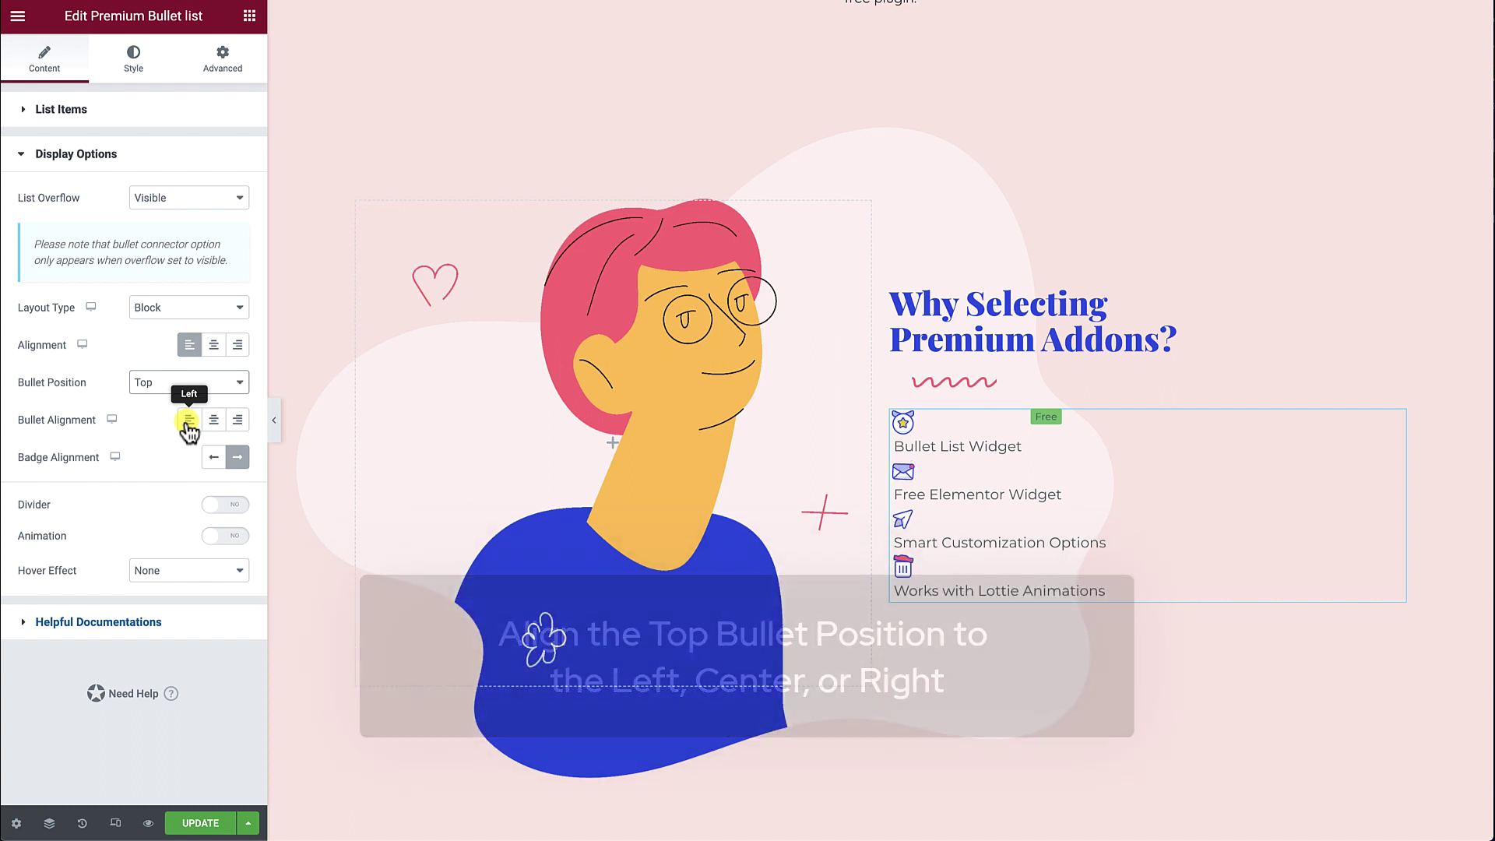
{"action": "left_click", "coordinate": [191, 424]}
{"action": "left_click", "coordinate": [213, 422]}
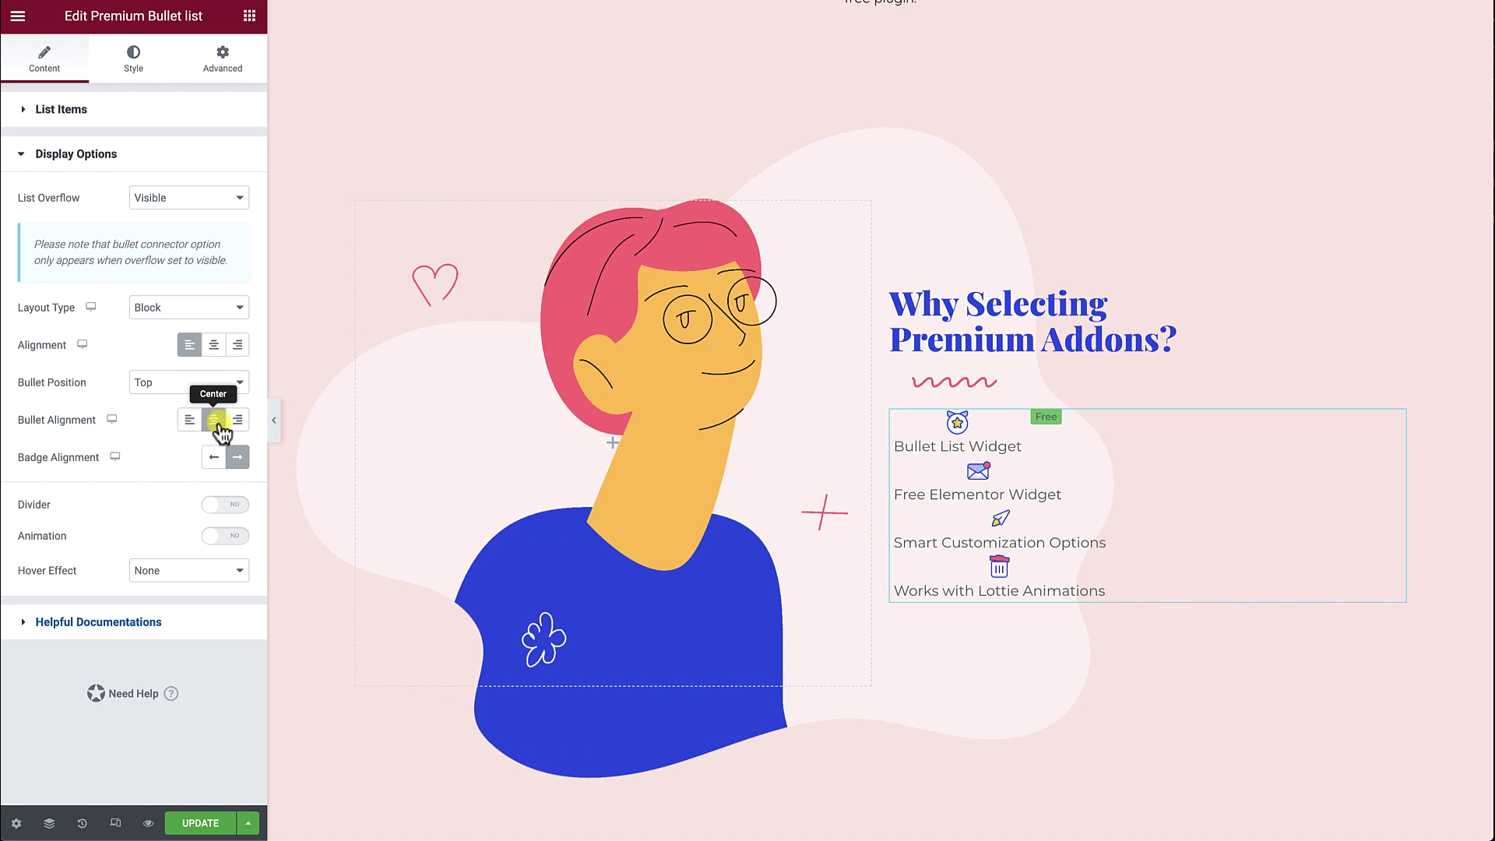
{"action": "left_click", "coordinate": [238, 422]}
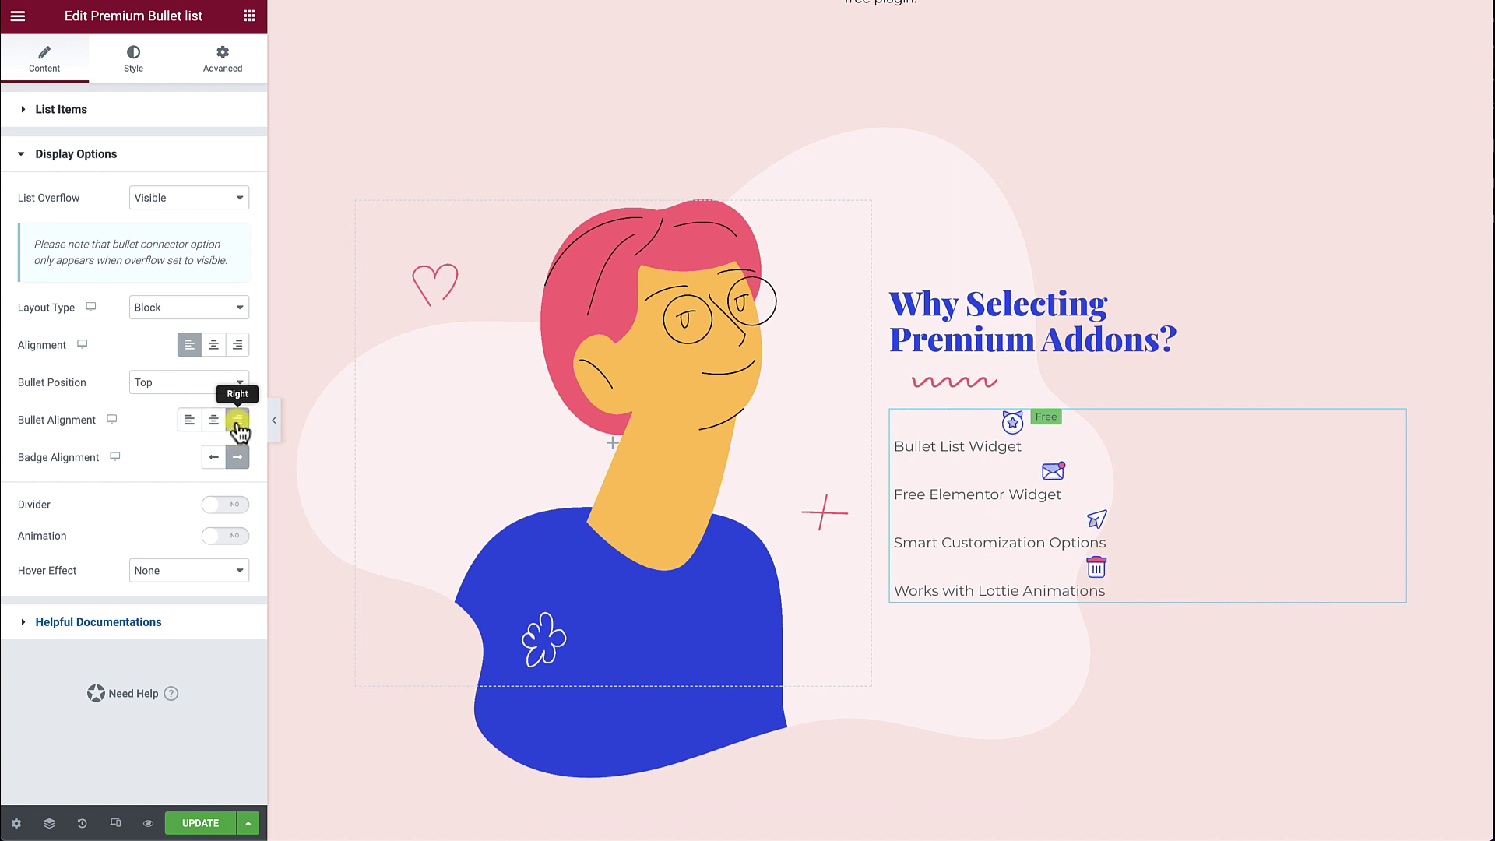
{"action": "left_click", "coordinate": [190, 421]}
{"action": "left_click", "coordinate": [190, 381]}
{"action": "left_click", "coordinate": [191, 363]}
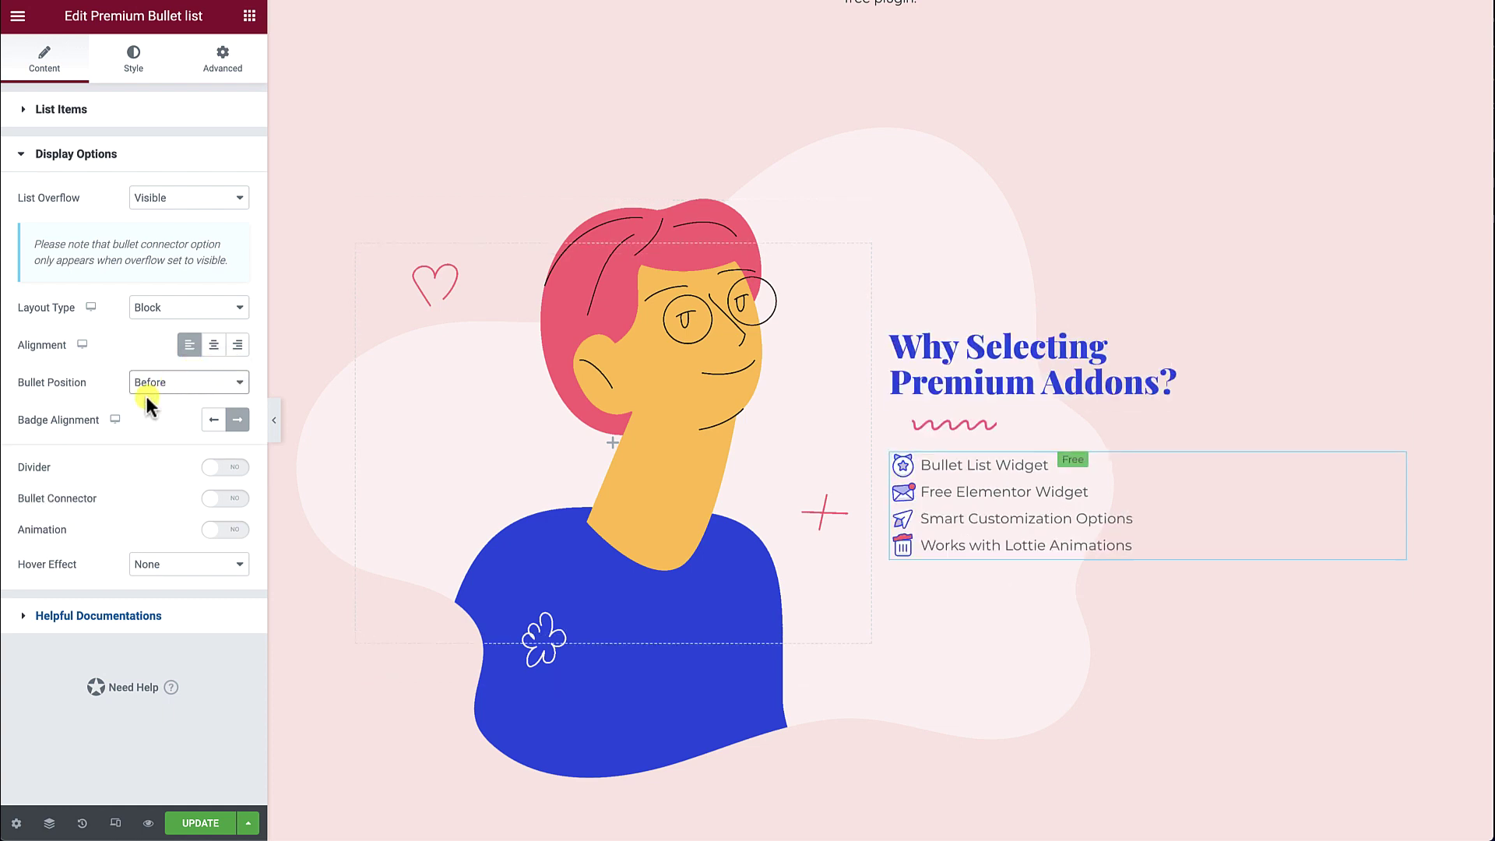
{"action": "left_click", "coordinate": [211, 424]}
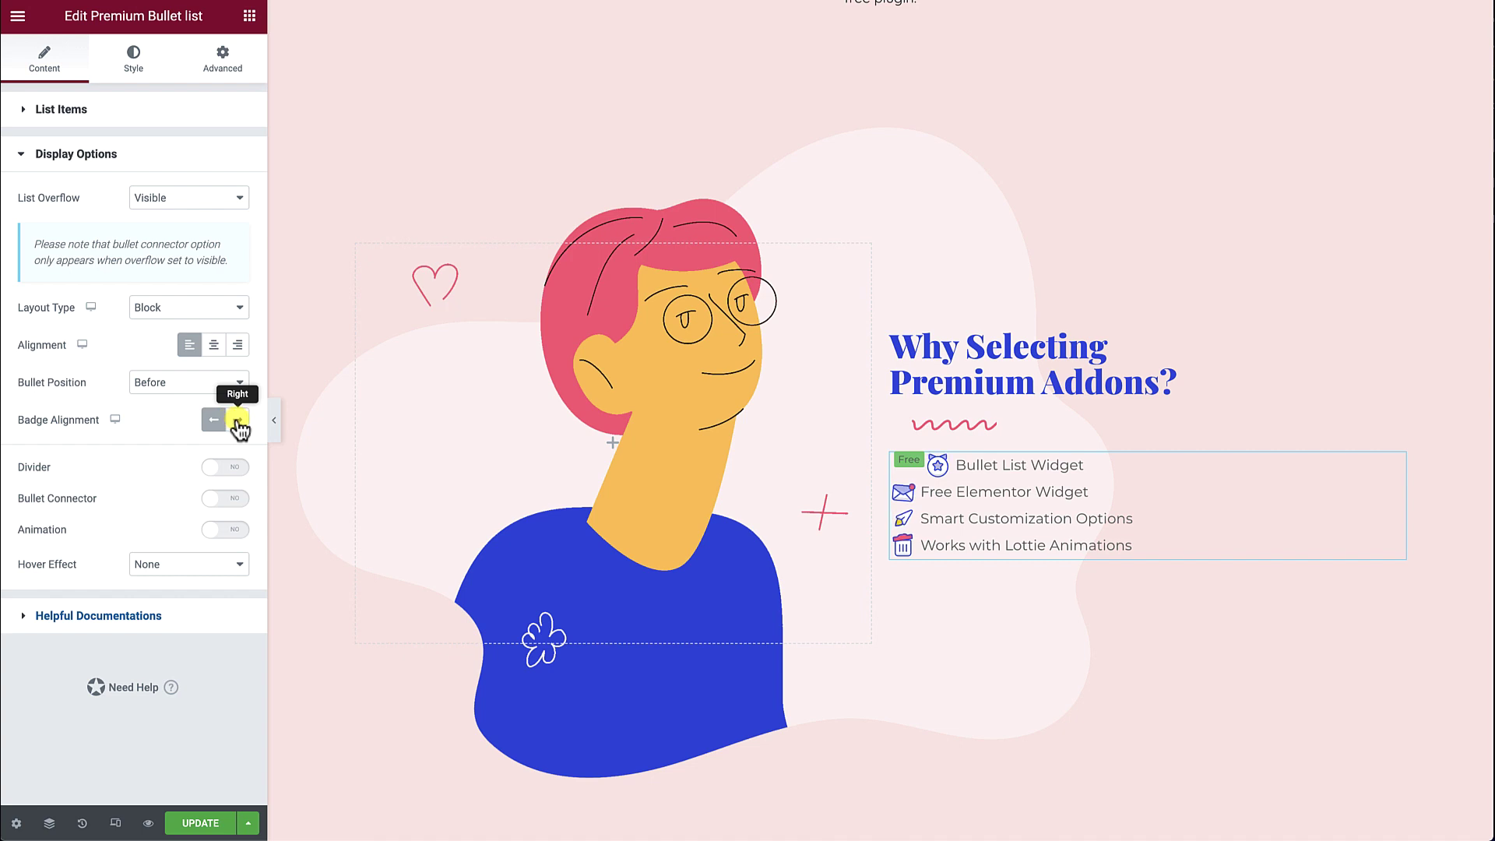
{"action": "left_click", "coordinate": [237, 424]}
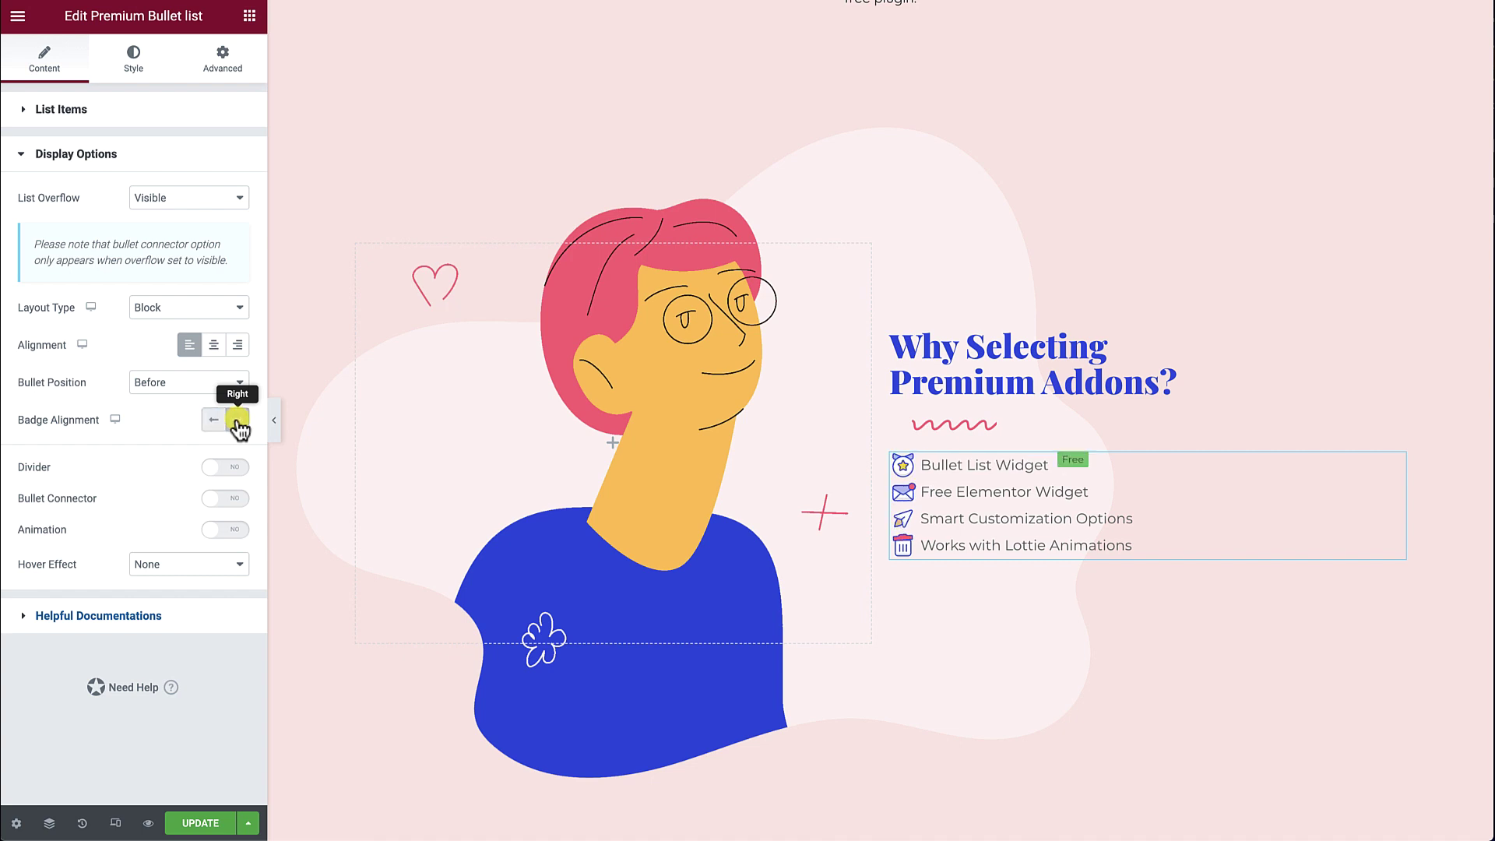
{"action": "left_click", "coordinate": [226, 469]}
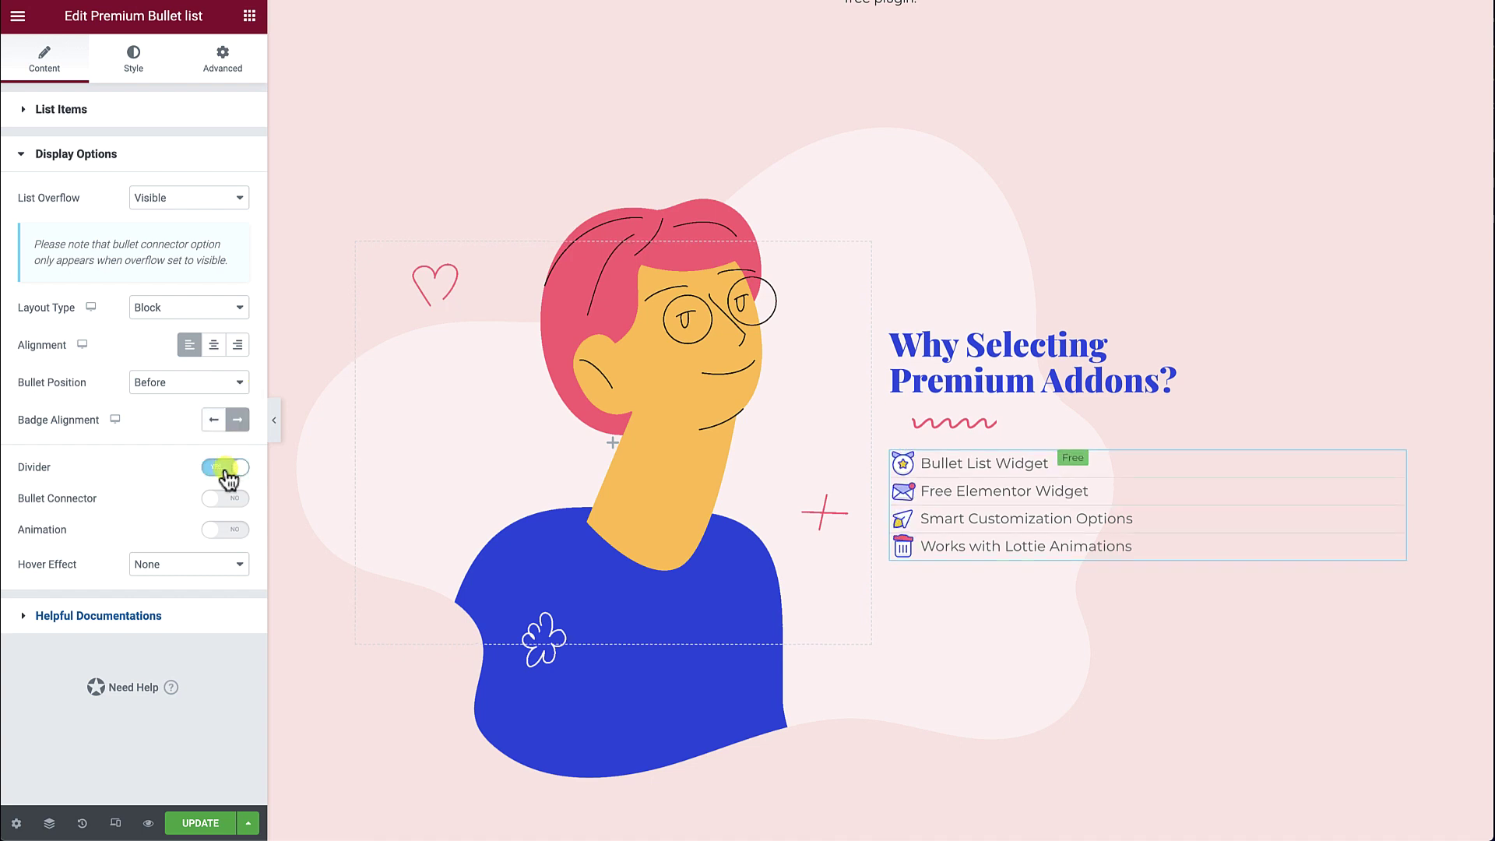
{"action": "left_click", "coordinate": [134, 62]}
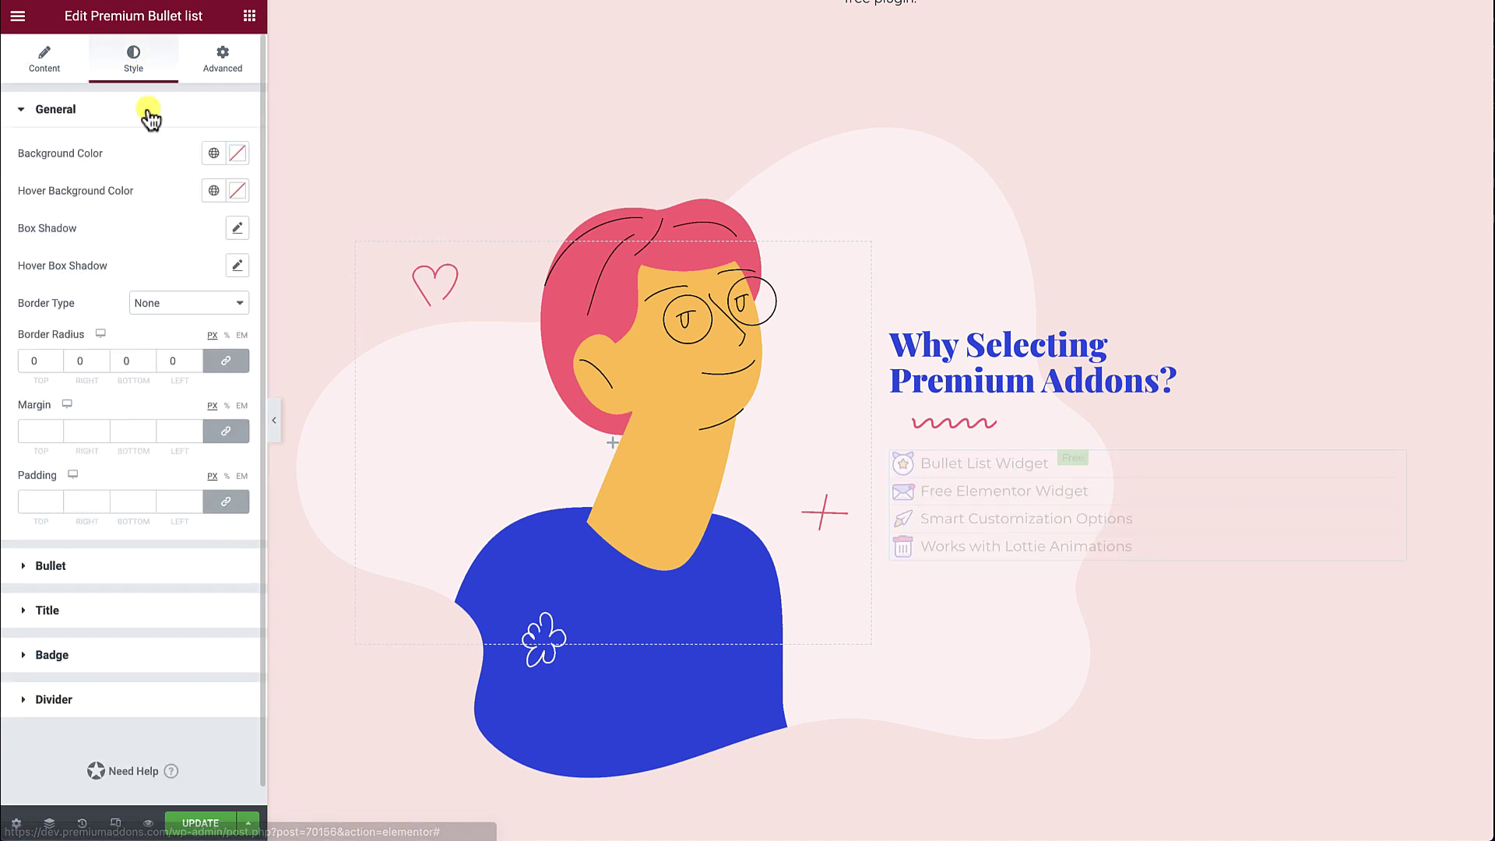
{"action": "left_click", "coordinate": [147, 112]}
{"action": "left_click", "coordinate": [194, 287]}
{"action": "left_click", "coordinate": [237, 485]}
{"action": "left_click", "coordinate": [33, 589]}
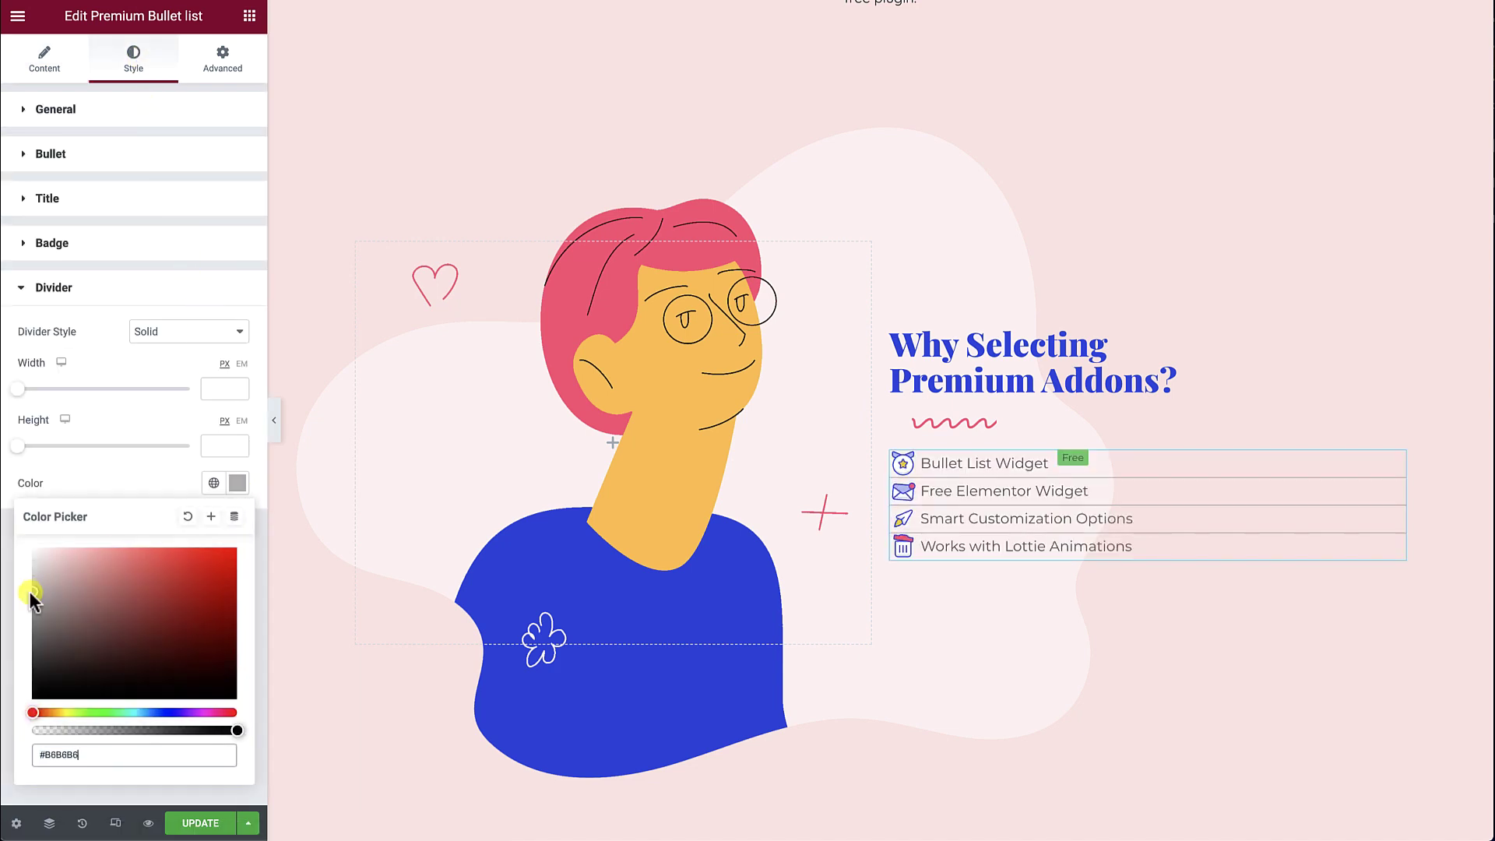
{"action": "left_click", "coordinate": [46, 56]}
{"action": "left_click", "coordinate": [101, 109]}
{"action": "left_click", "coordinate": [155, 155]}
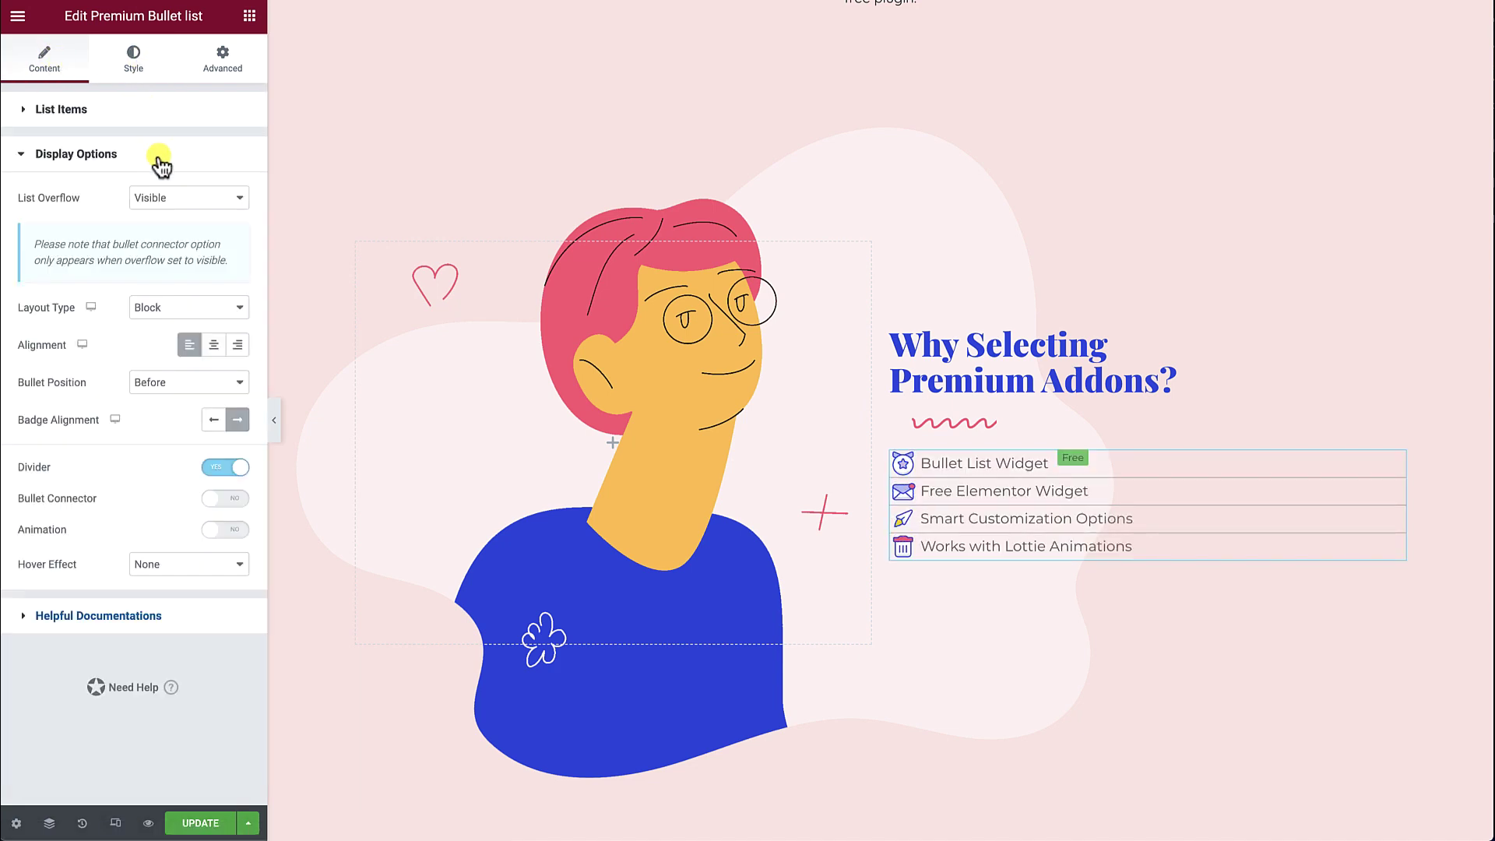
{"action": "left_click", "coordinate": [187, 311]}
{"action": "left_click", "coordinate": [189, 317]}
{"action": "left_click", "coordinate": [190, 308]}
{"action": "left_click", "coordinate": [190, 322]}
{"action": "left_click", "coordinate": [218, 468]}
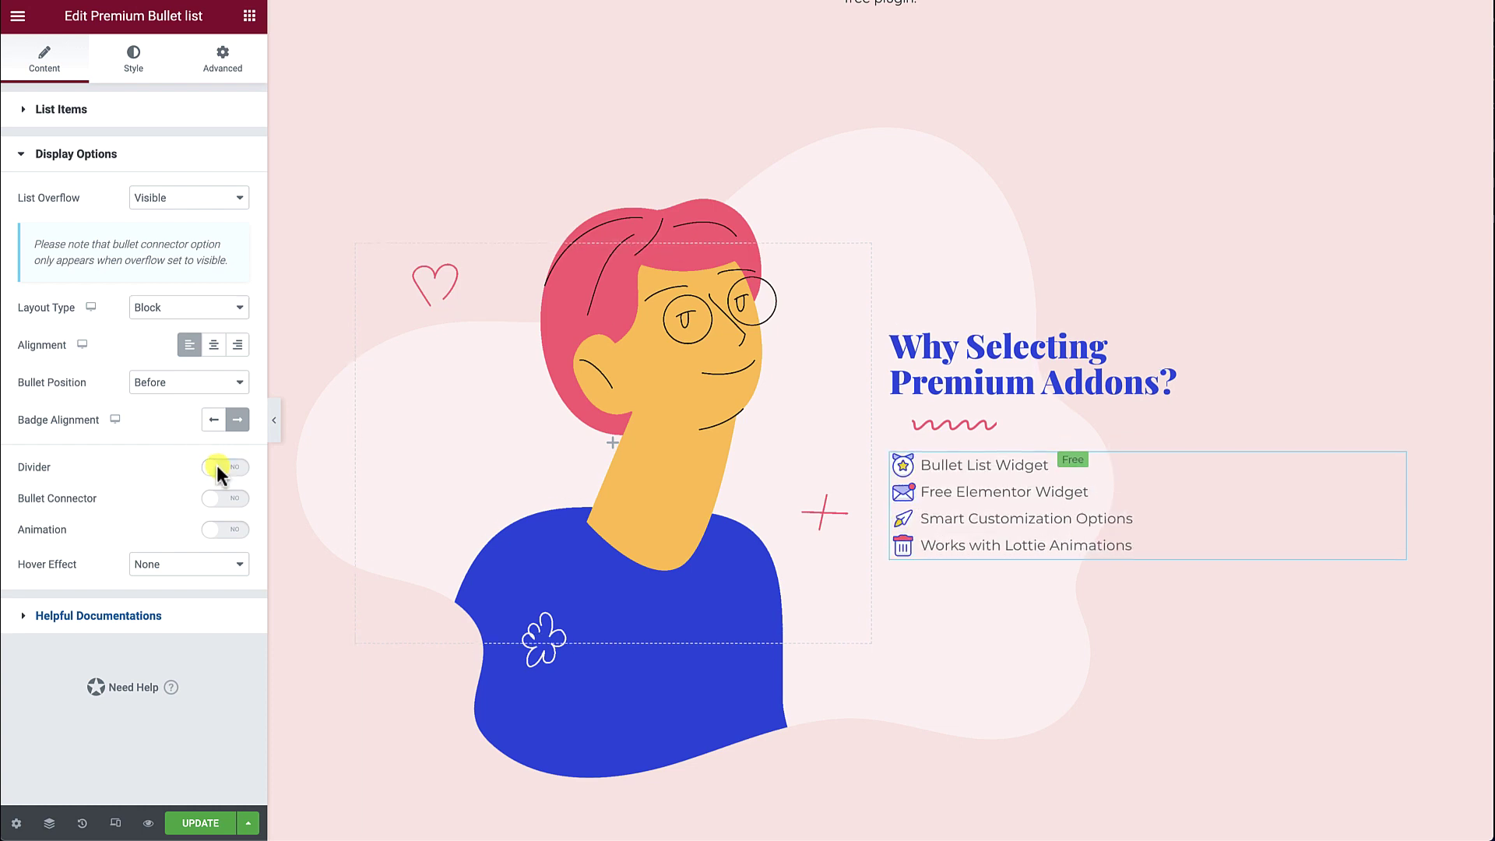
Step: Enable the bullet connector and set its colour to blue, after briefly trying red #FC4747
{"action": "left_click", "coordinate": [232, 501]}
{"action": "left_click", "coordinate": [139, 61]}
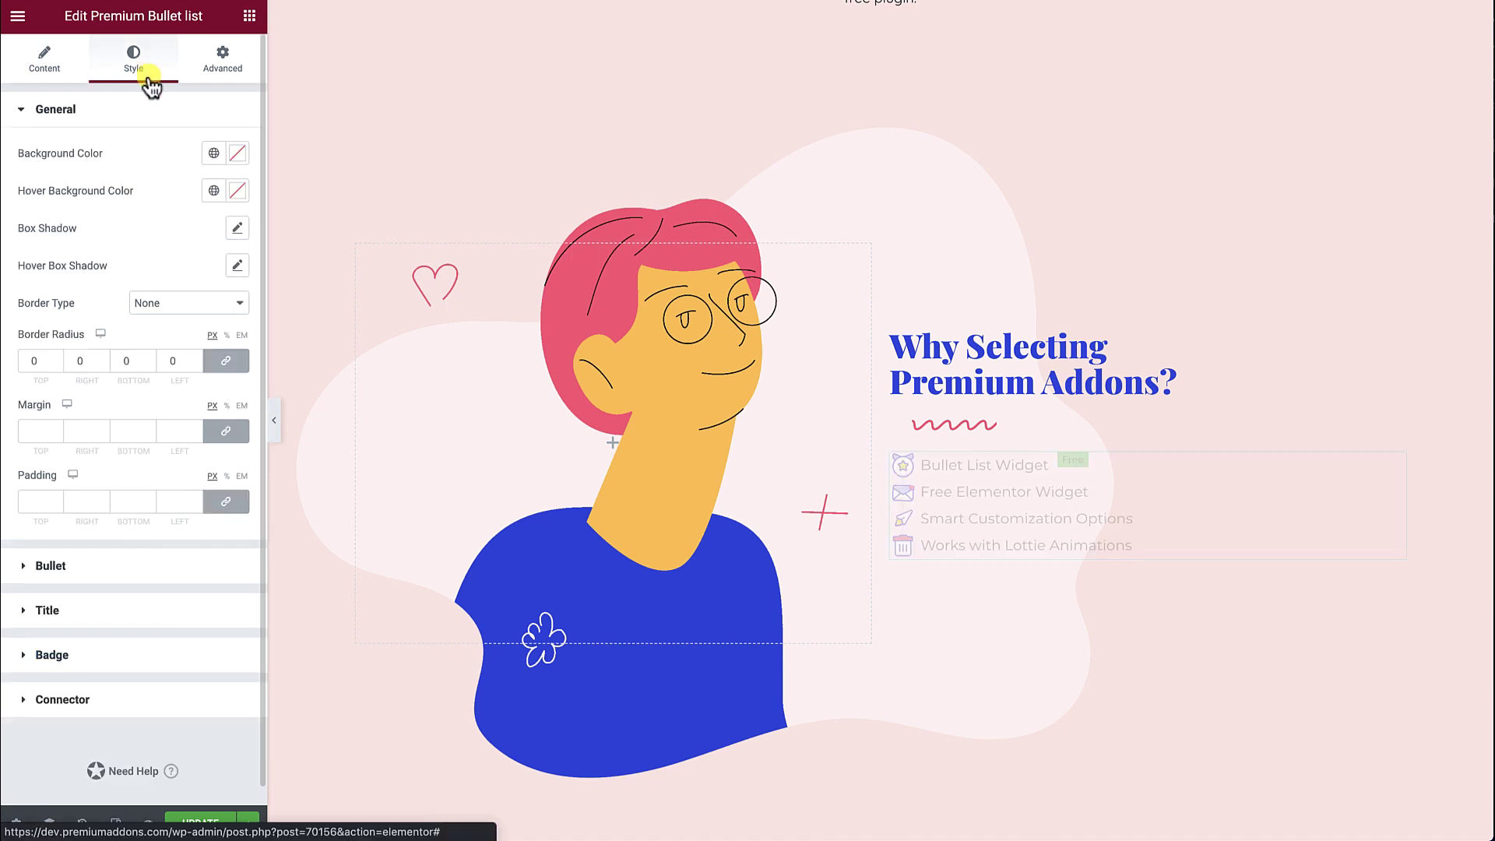
{"action": "left_click", "coordinate": [152, 111]}
{"action": "left_click", "coordinate": [182, 288]}
{"action": "left_click", "coordinate": [237, 483]}
{"action": "left_click", "coordinate": [150, 711]}
{"action": "mouse_move", "coordinate": [150, 711]}
{"action": "left_mouse_down"}
{"action": "mouse_move", "coordinate": [180, 711]}
{"action": "mouse_move", "coordinate": [33, 711]}
{"action": "mouse_move", "coordinate": [166, 712]}
{"action": "left_mouse_up"}
{"action": "left_click", "coordinate": [180, 551]}
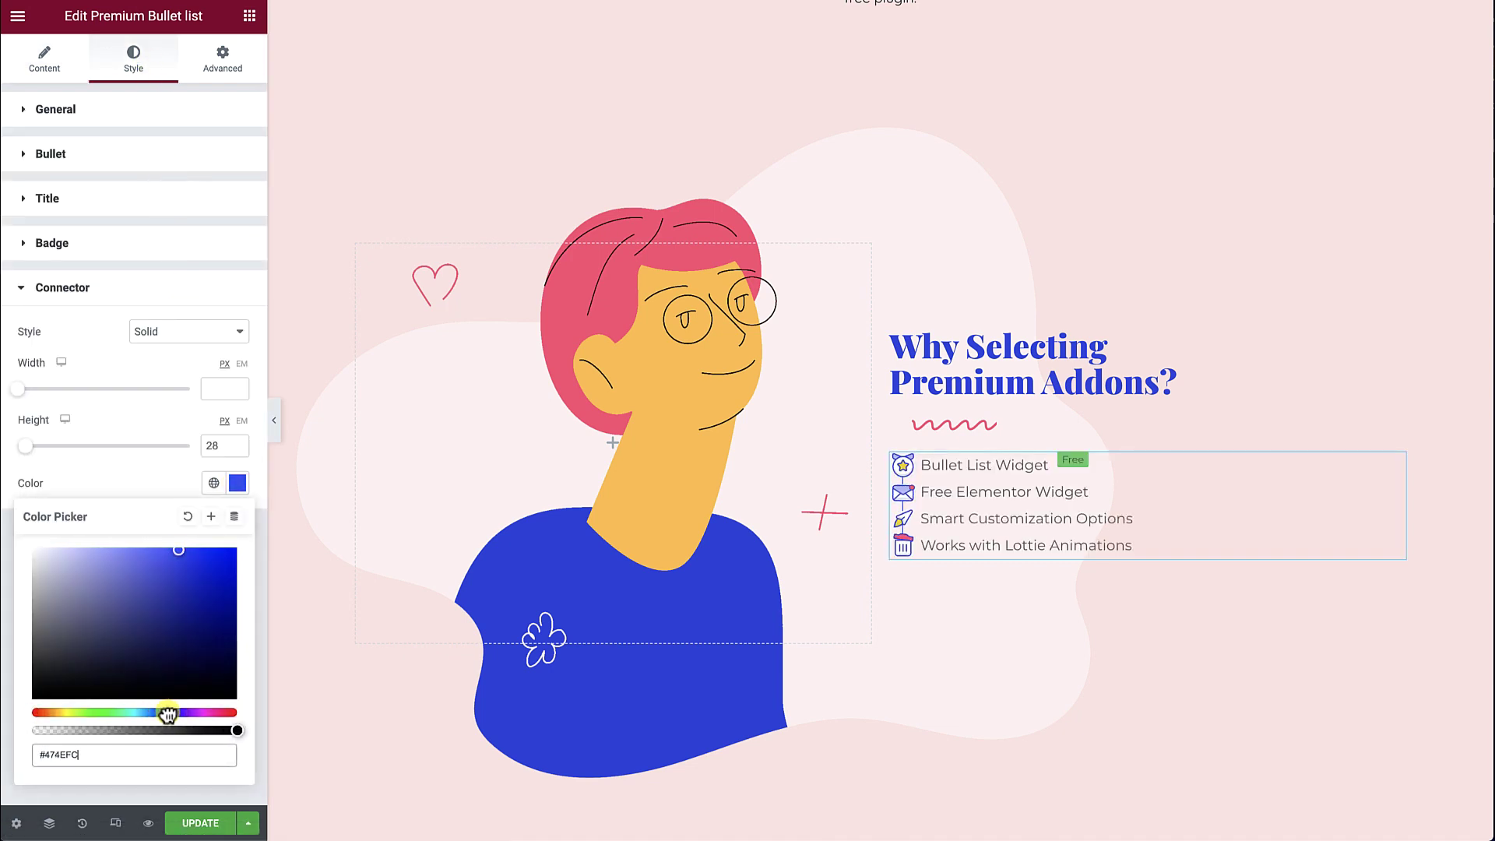
{"action": "left_click", "coordinate": [201, 552]}
Step: Switch Bullet Connector off in the Content tab's Display Options
{"action": "left_click", "coordinate": [55, 52]}
{"action": "left_click", "coordinate": [206, 404]}
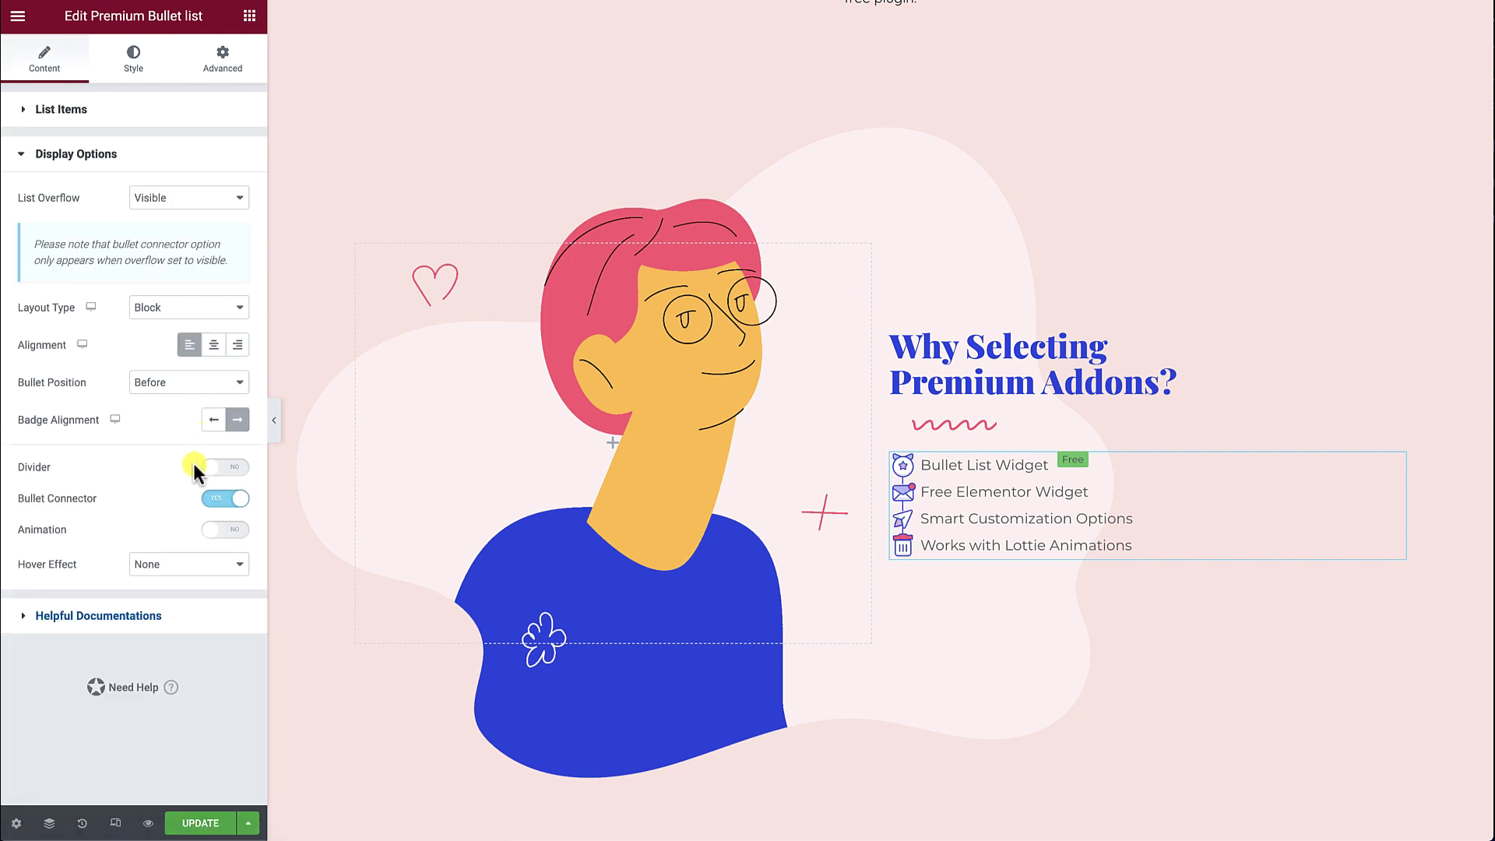
{"action": "left_click", "coordinate": [222, 505]}
Step: Turn on Animation and choose Zoom In as the entrance animation
{"action": "left_click", "coordinate": [233, 533]}
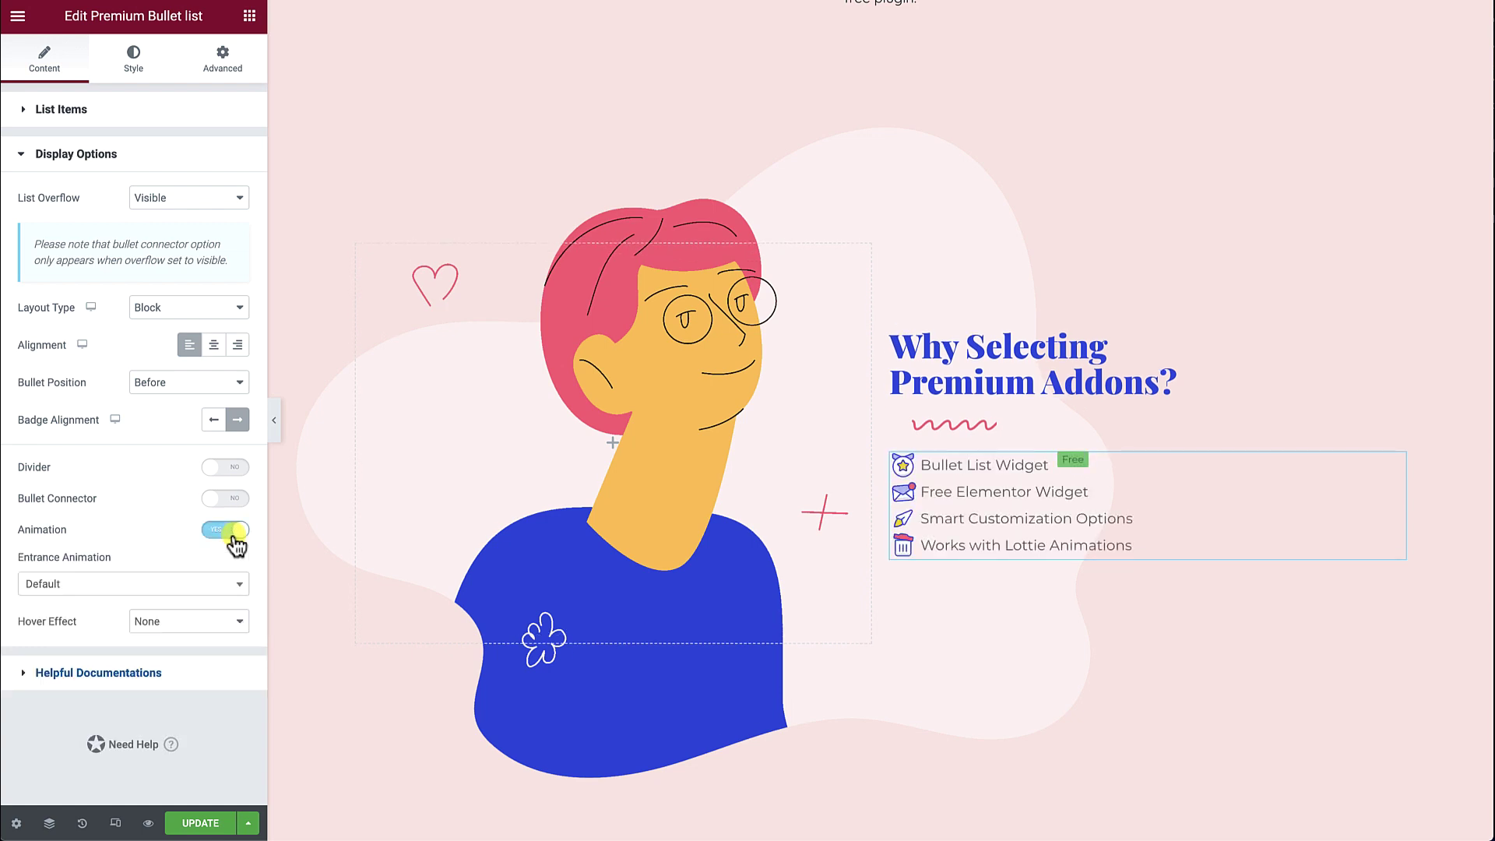
{"action": "left_click", "coordinate": [152, 586]}
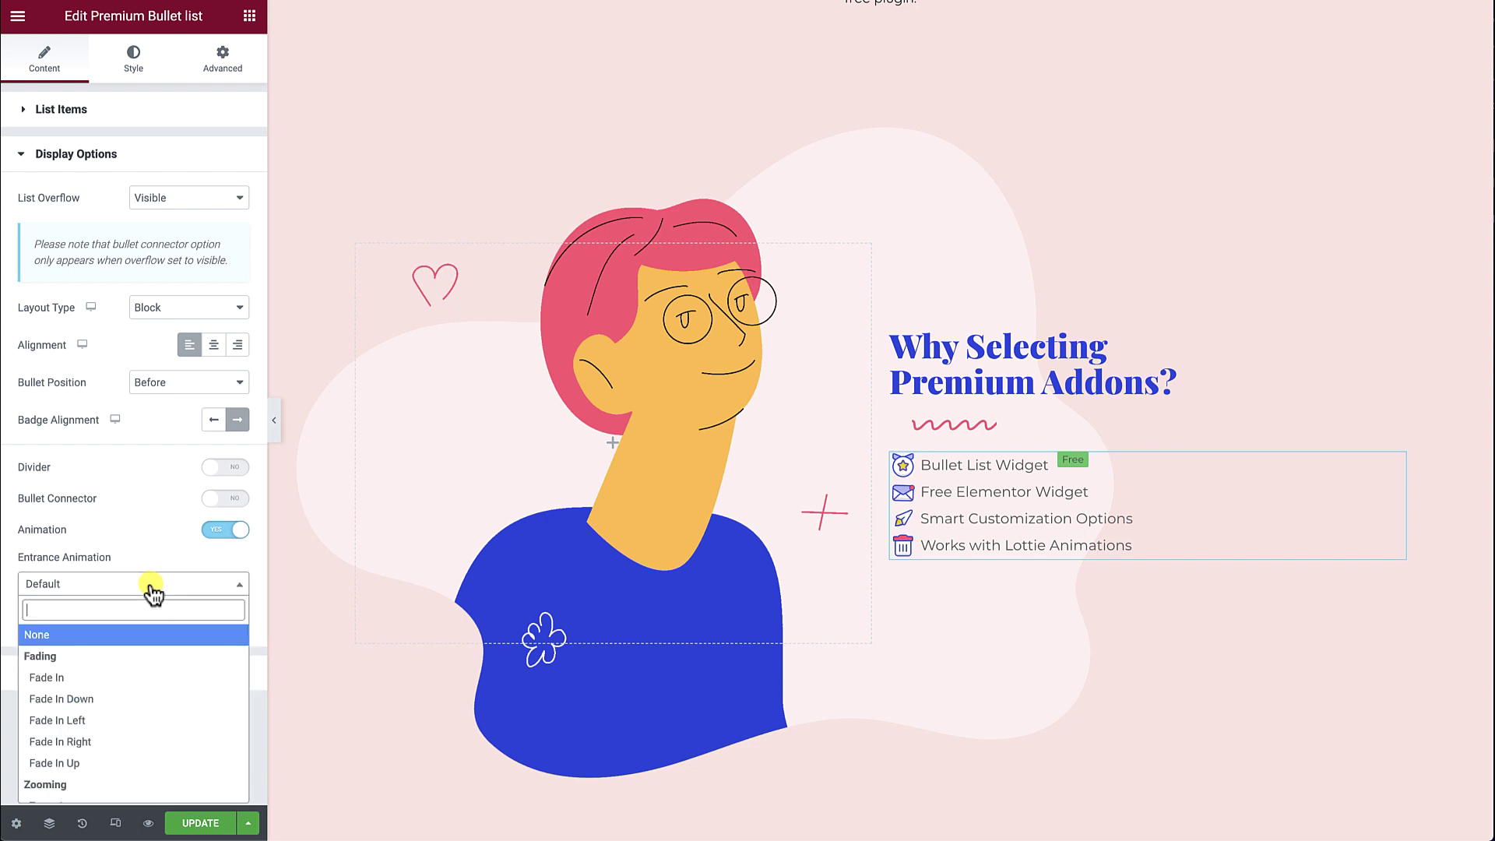
{"action": "scroll", "coordinate": [144, 658], "scroll_direction": "down", "scroll_amount": 2}
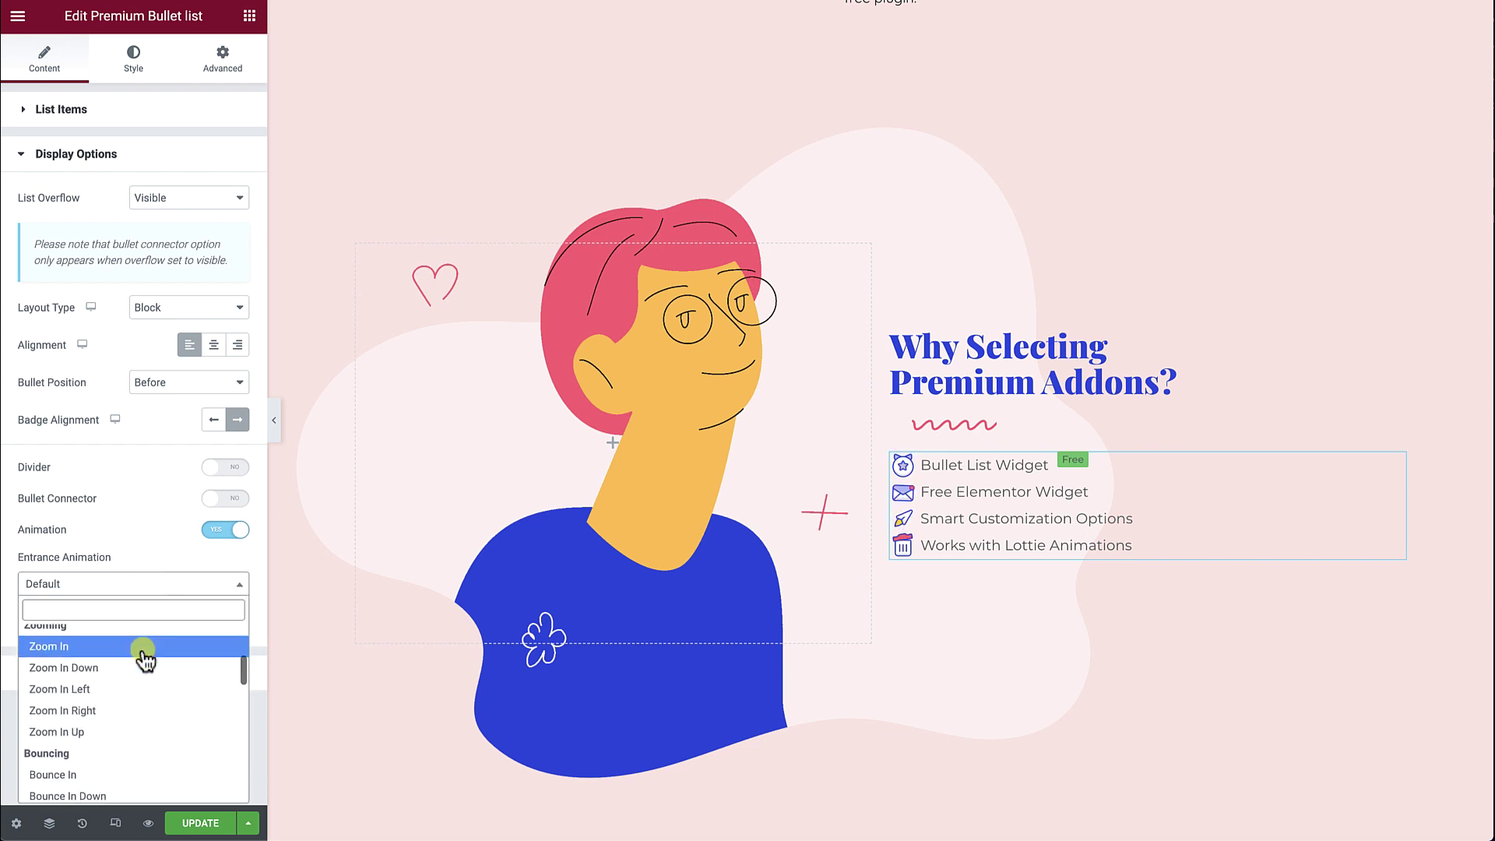
{"action": "left_click", "coordinate": [144, 654]}
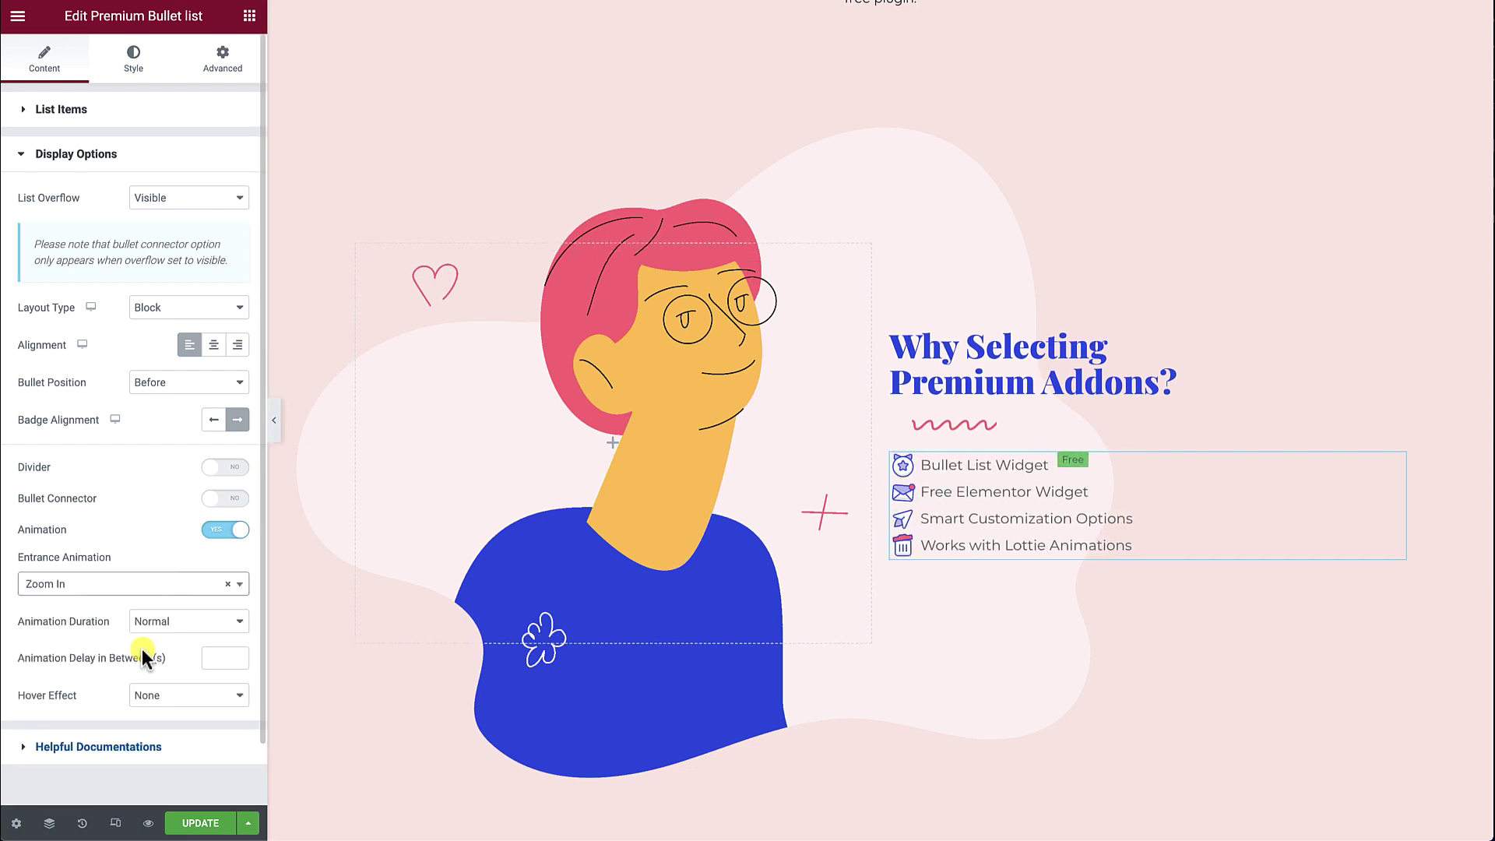
Step: Keep Animation Duration at Normal after trying Fast, and set the delay between items to 0.5
{"action": "left_click", "coordinate": [204, 631]}
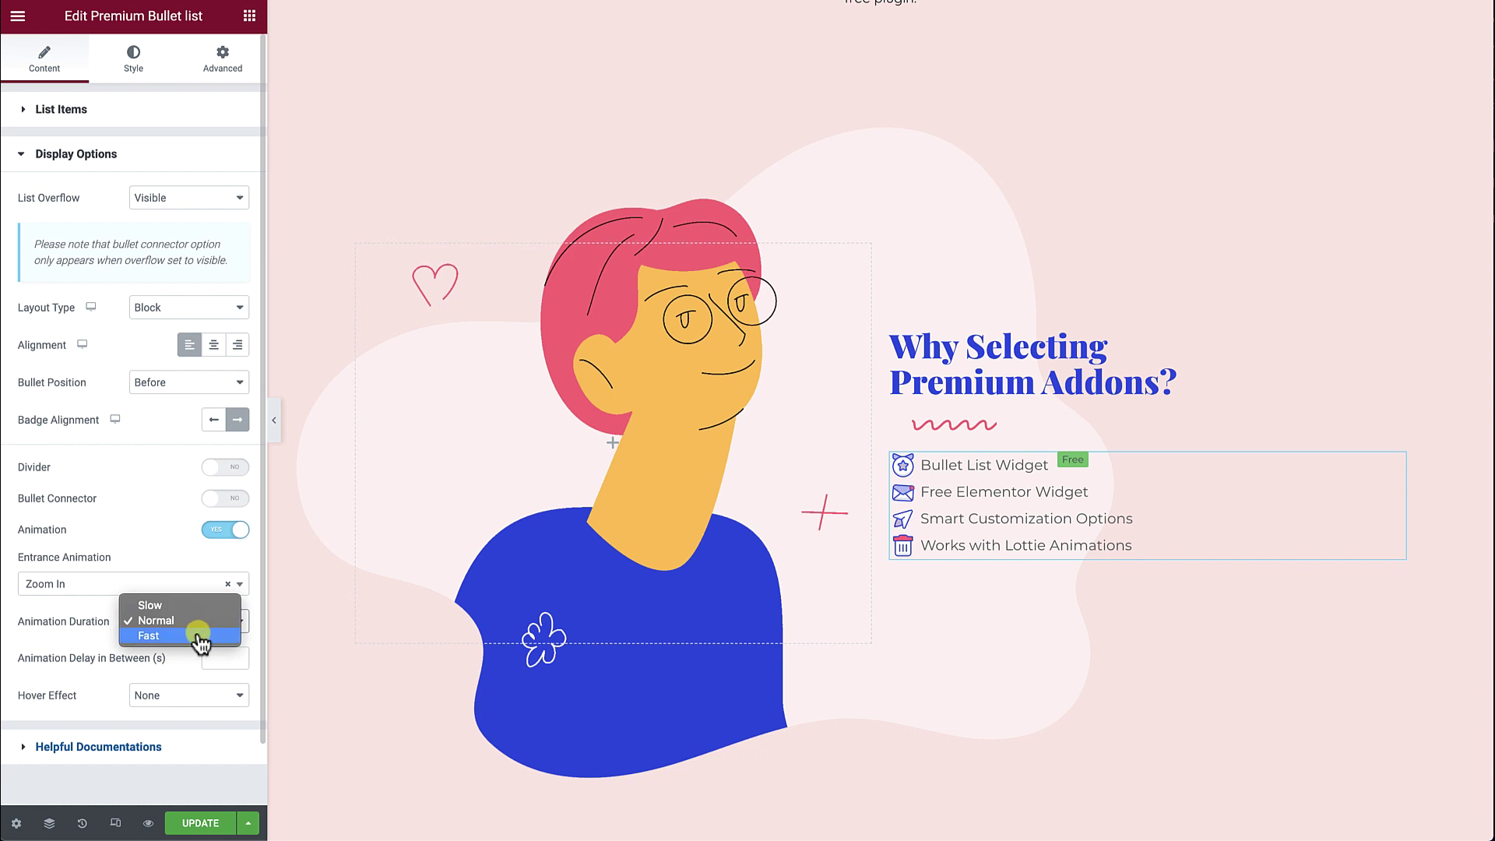
{"action": "left_click", "coordinate": [201, 637]}
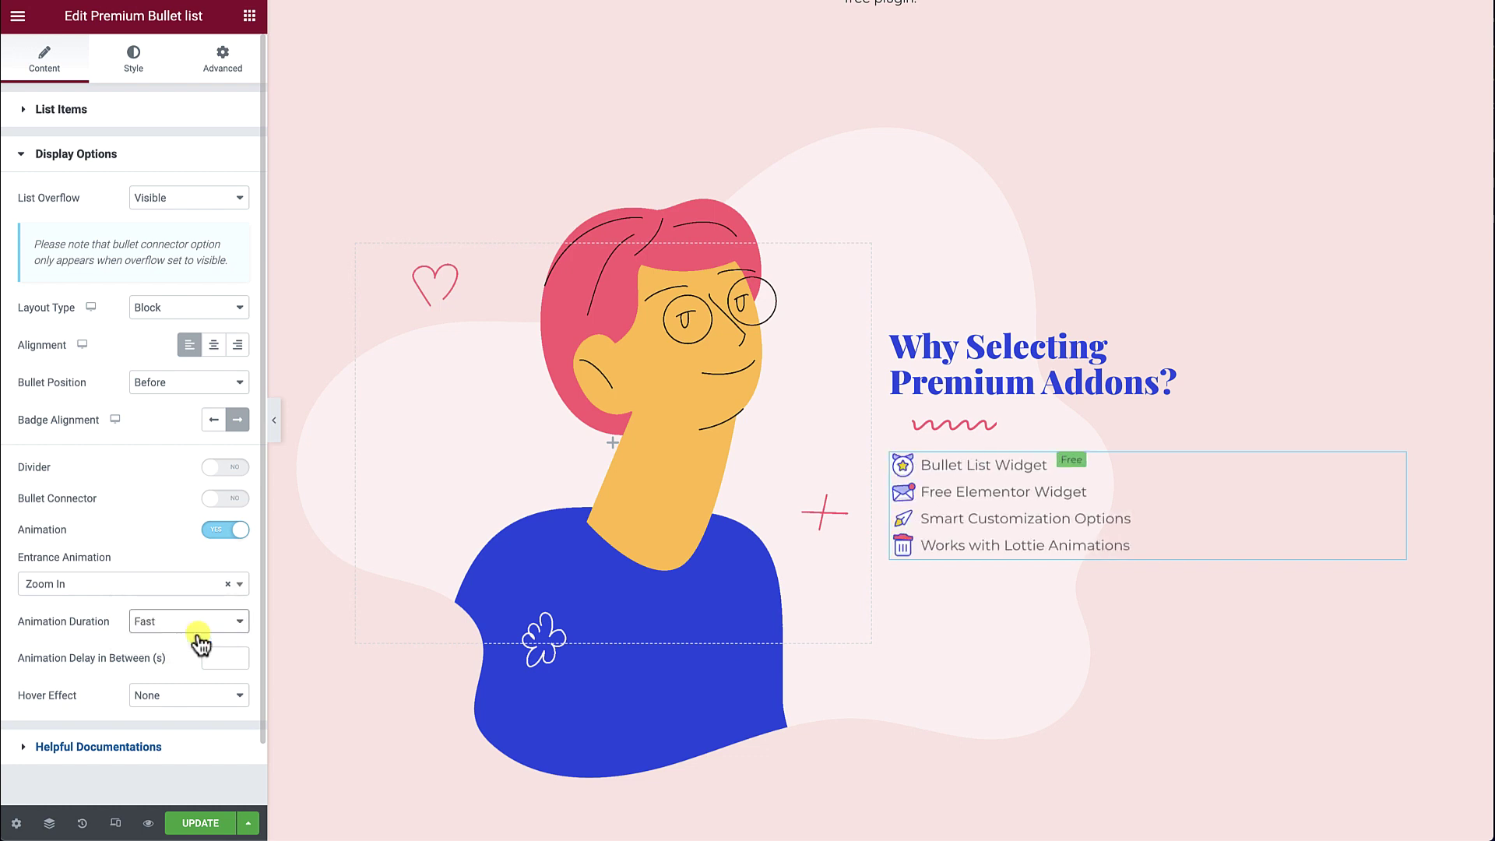
{"action": "left_click", "coordinate": [206, 637]}
{"action": "left_click", "coordinate": [211, 605]}
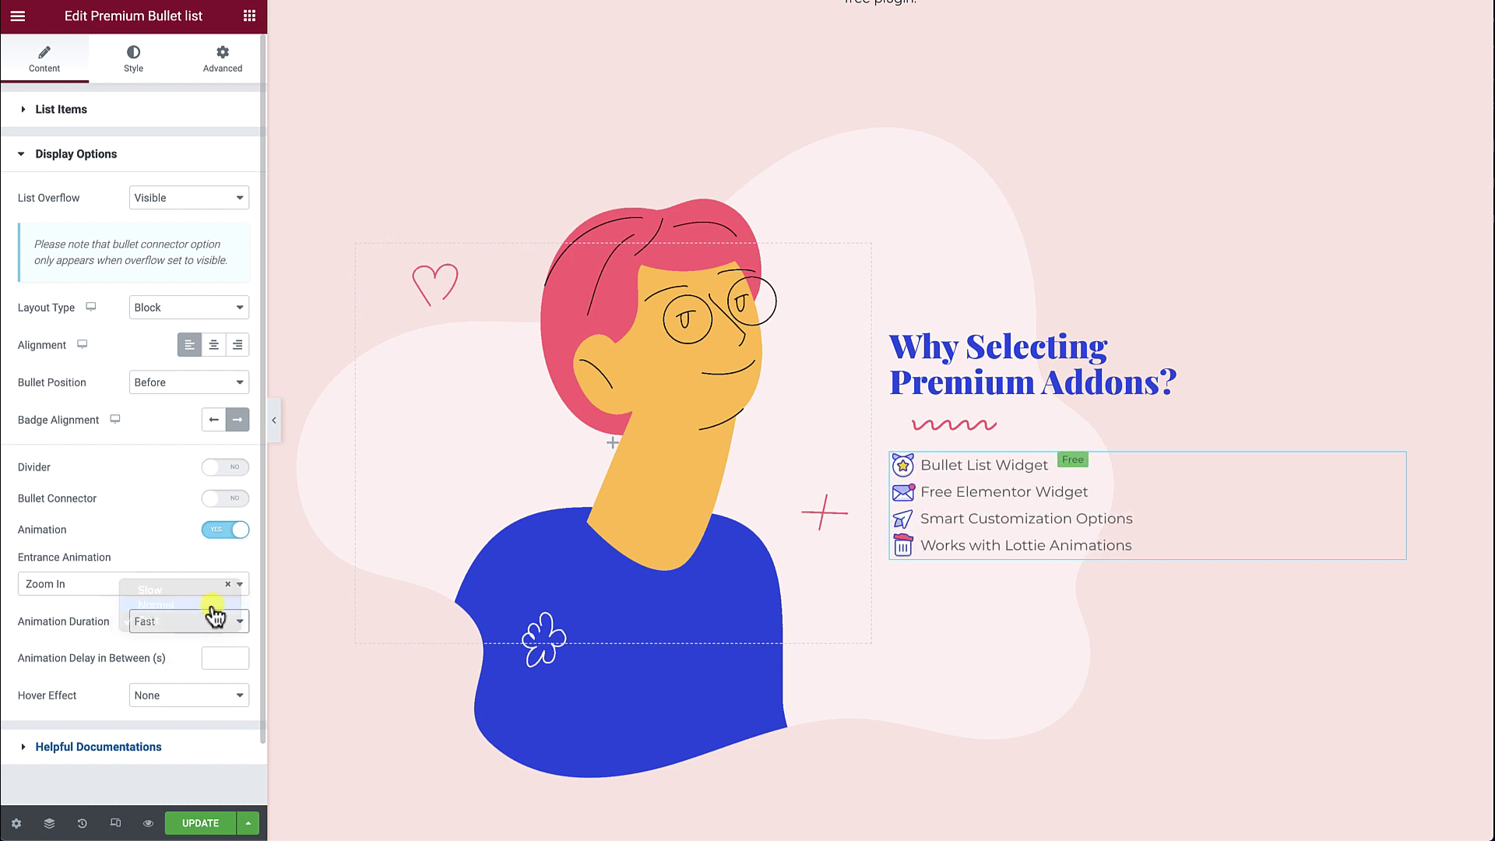
{"action": "left_click", "coordinate": [216, 657]}
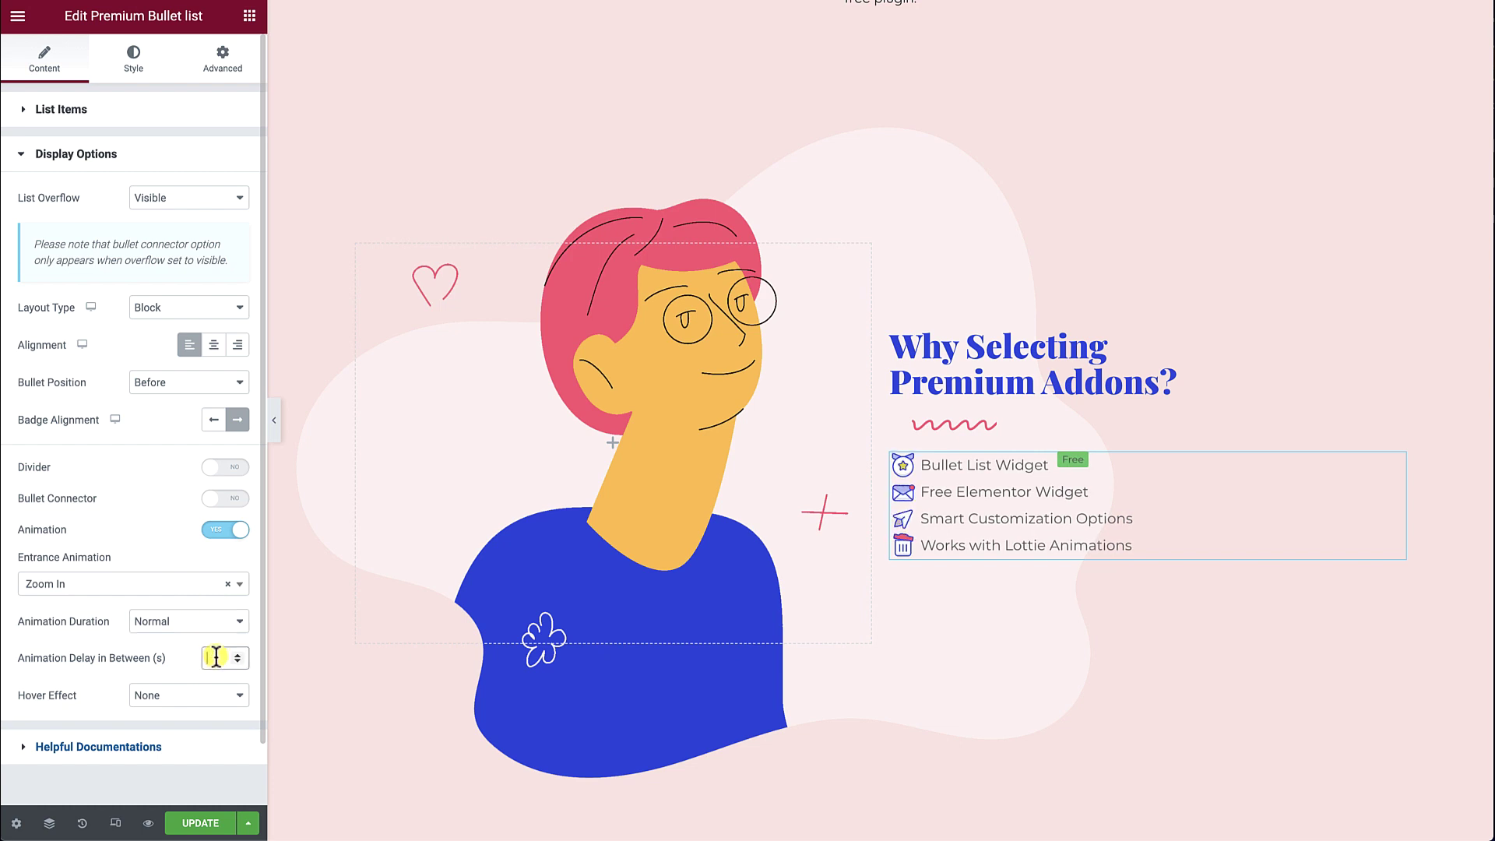
{"action": "type", "text": "0.5"}
Step: Set the hover effect to Text Gradient after trying Blur and Grow
{"action": "left_click", "coordinate": [192, 695]}
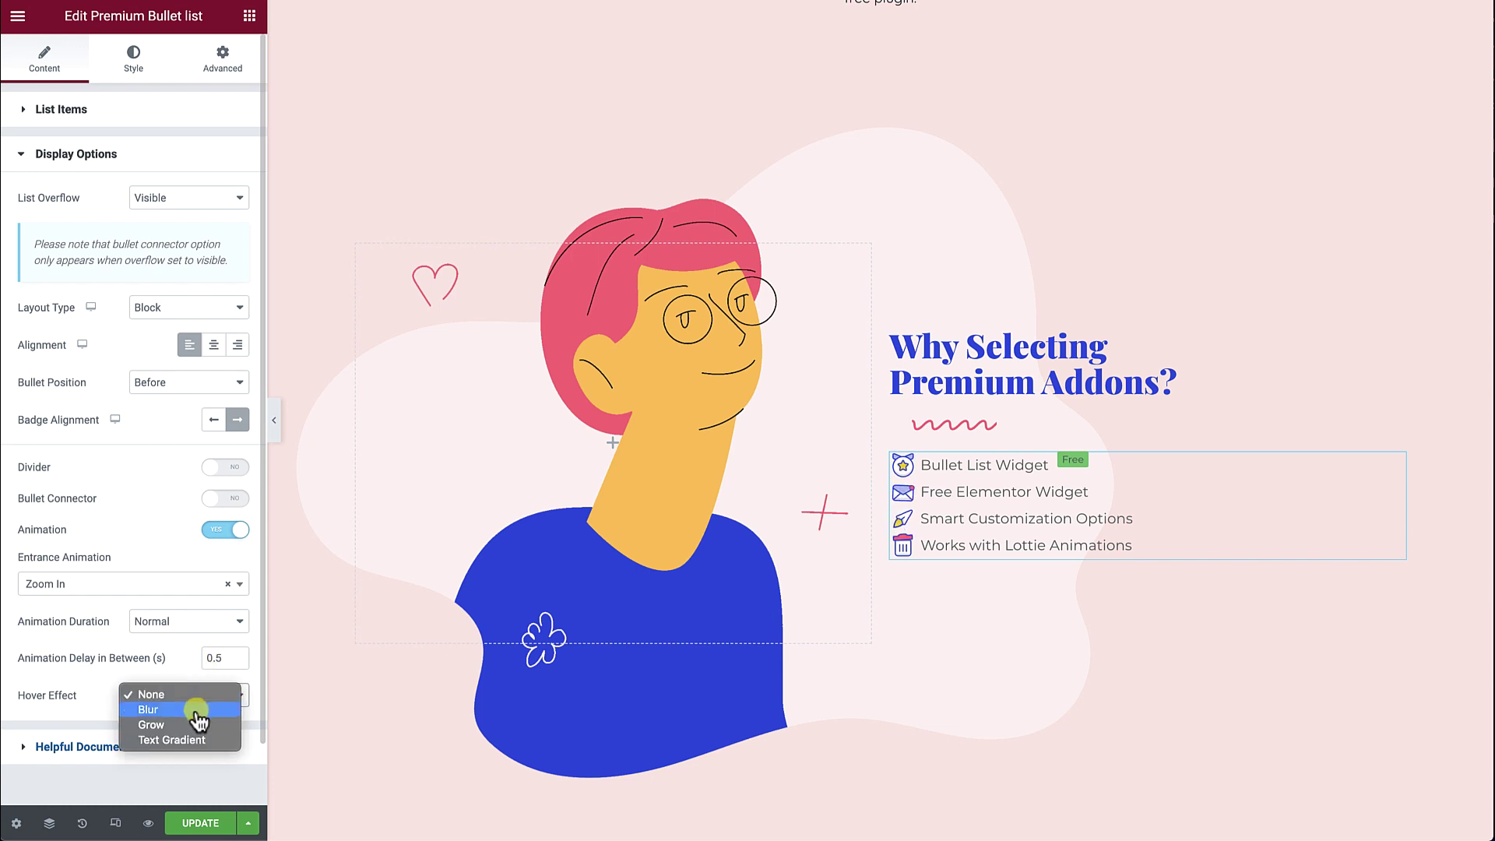
{"action": "left_click", "coordinate": [196, 710]}
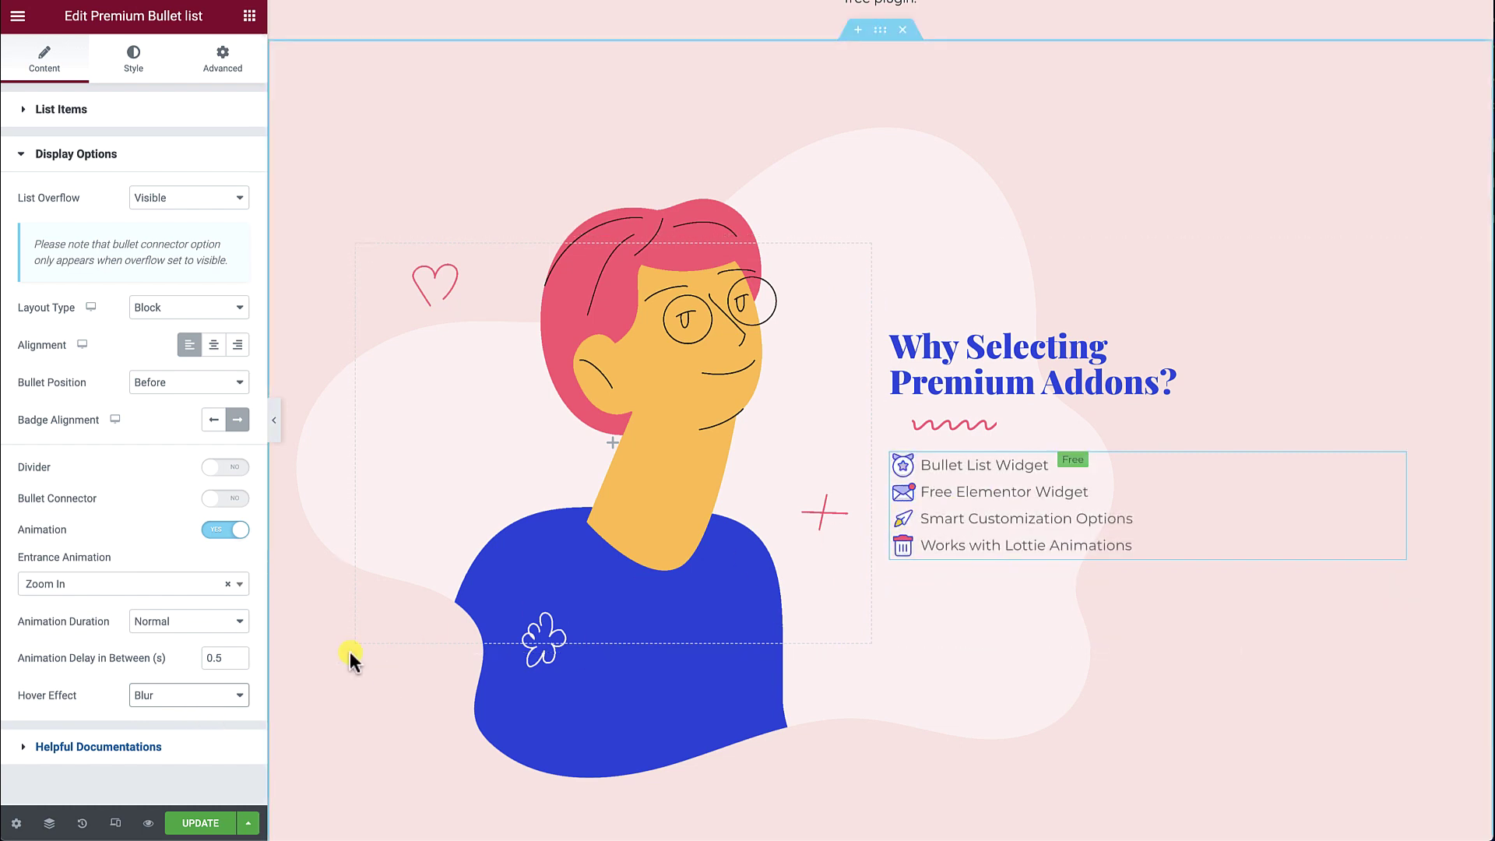
{"action": "left_click", "coordinate": [181, 703]}
{"action": "left_click", "coordinate": [177, 712]}
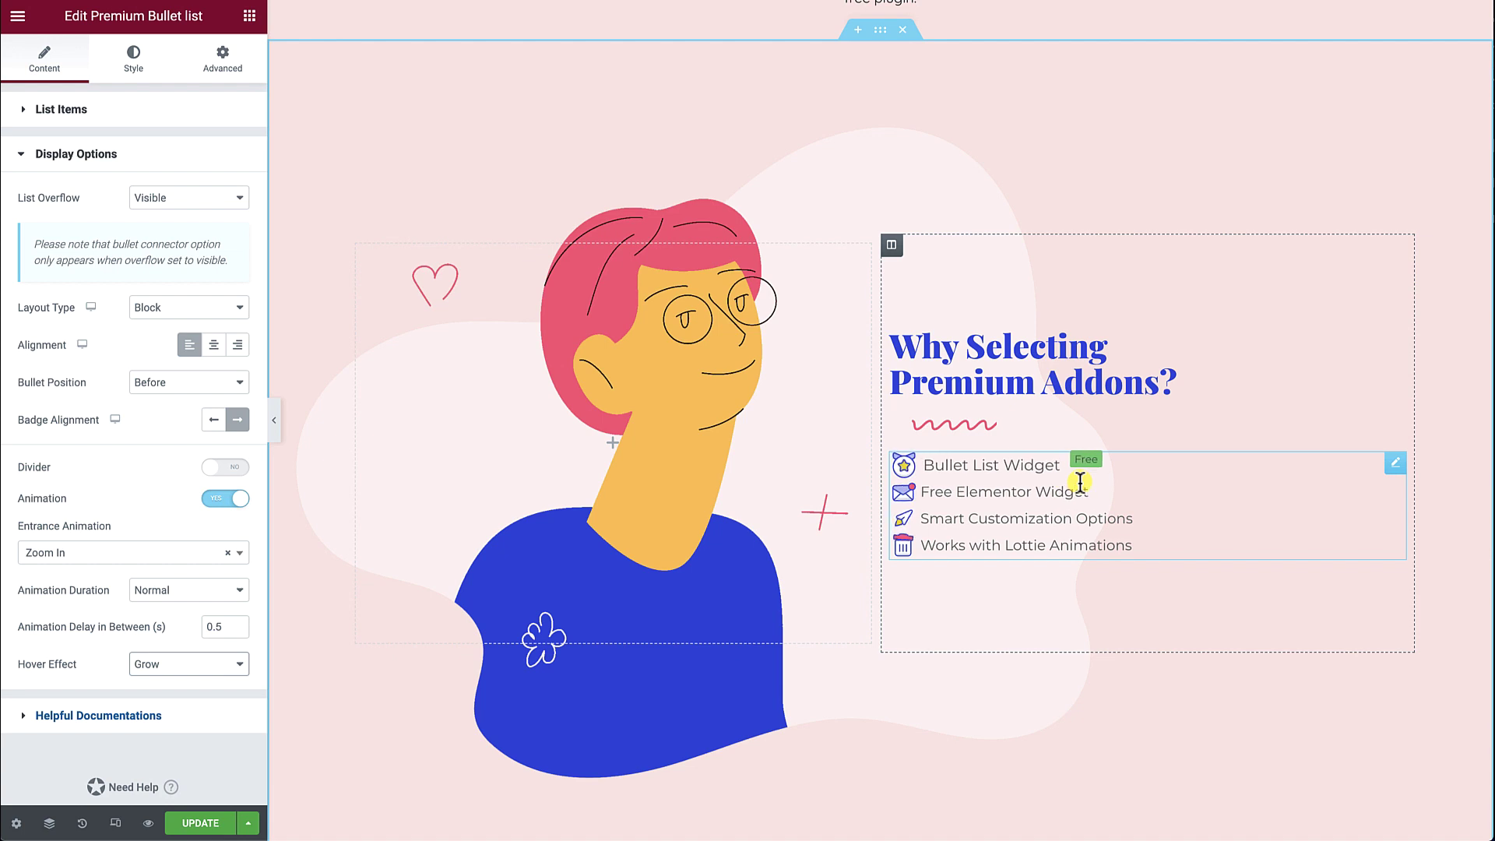
{"action": "left_click", "coordinate": [187, 666]}
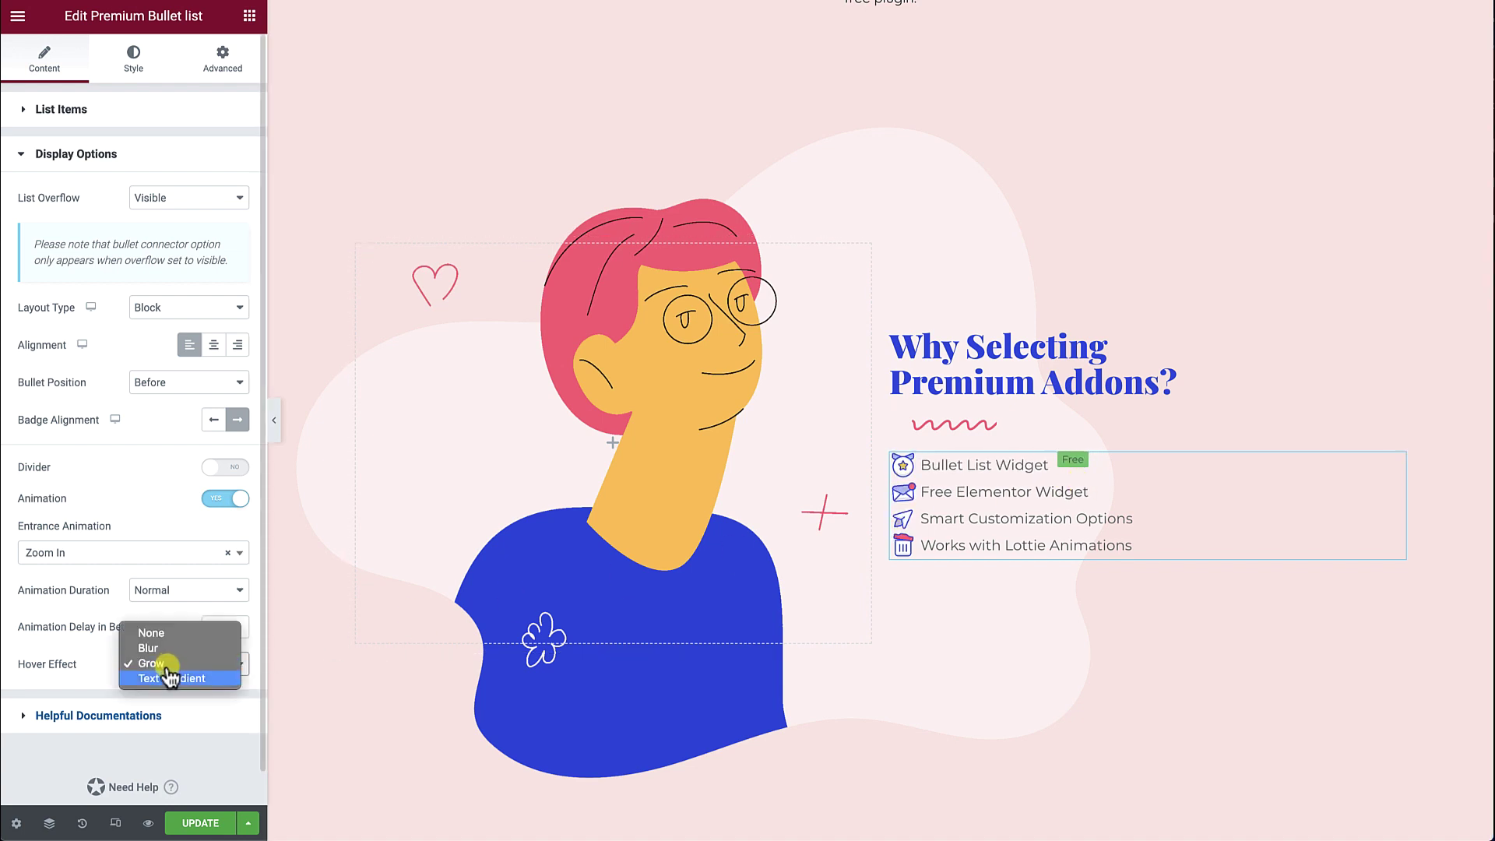
{"action": "left_click", "coordinate": [167, 683]}
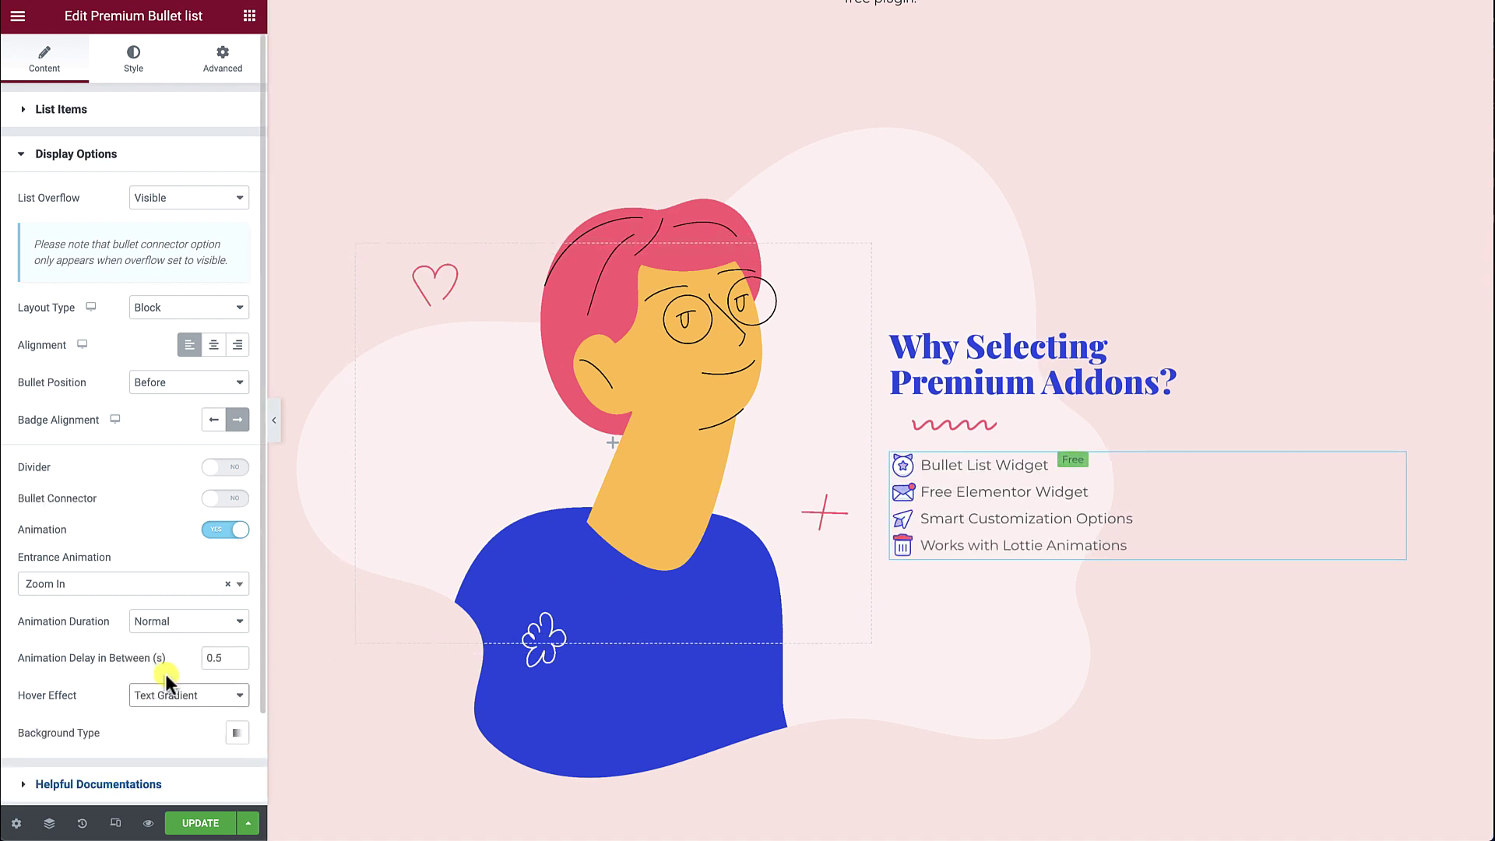
Step: Make the hover background a gradient with purple #A900FC as its first colour
{"action": "left_click", "coordinate": [237, 733]}
{"action": "scroll", "coordinate": [180, 735], "scroll_direction": "down", "scroll_amount": 5}
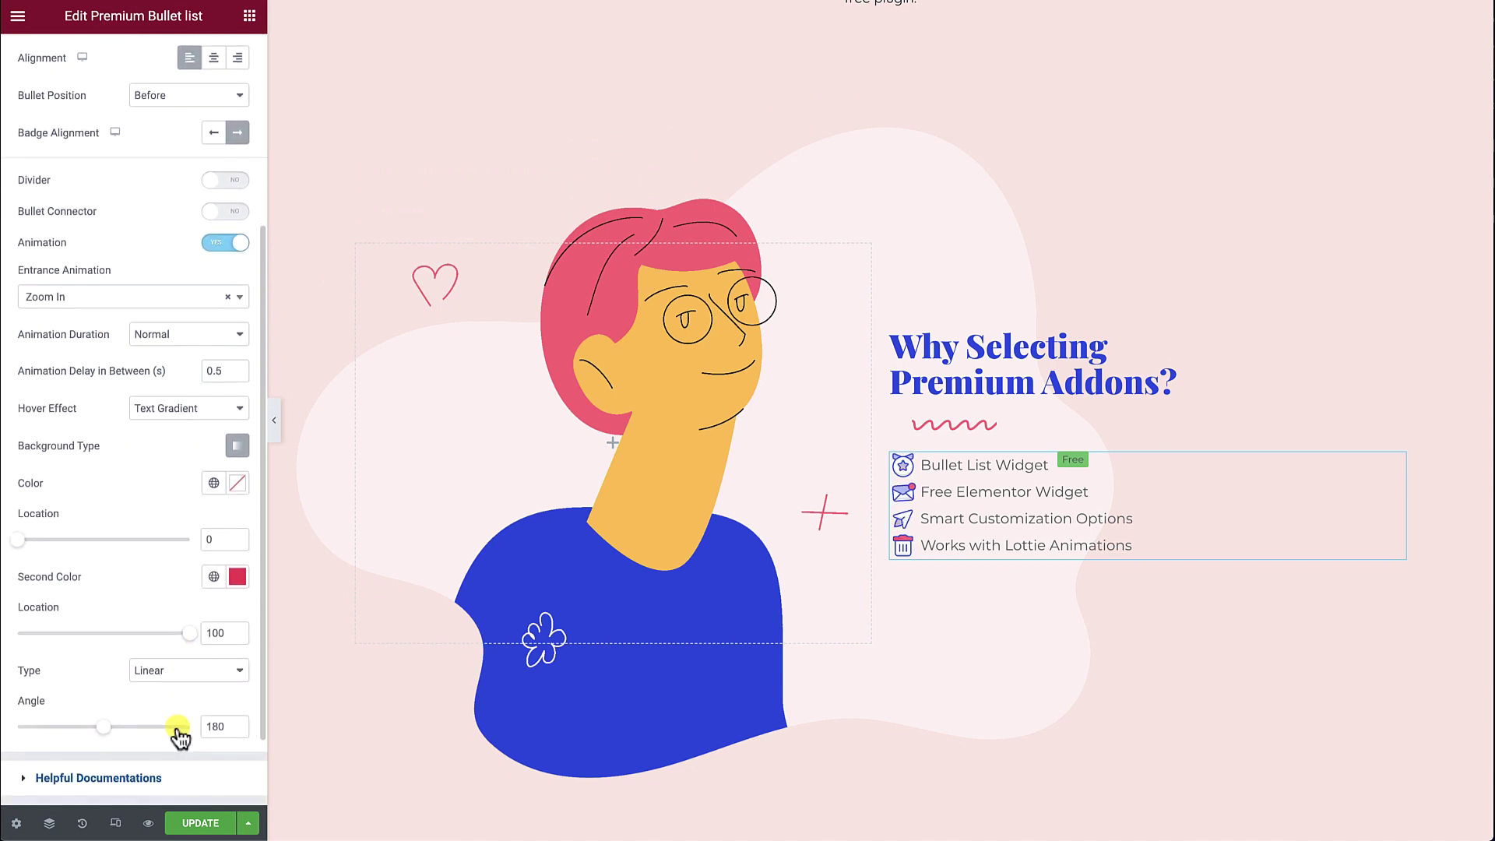
{"action": "left_click", "coordinate": [236, 483]}
{"action": "left_click", "coordinate": [148, 550]}
{"action": "left_click_drag", "start_coordinate": [190, 712], "coordinate": [192, 712]}
{"action": "left_click_drag", "start_coordinate": [209, 554], "coordinate": [251, 582]}
{"action": "left_click", "coordinate": [168, 479]}
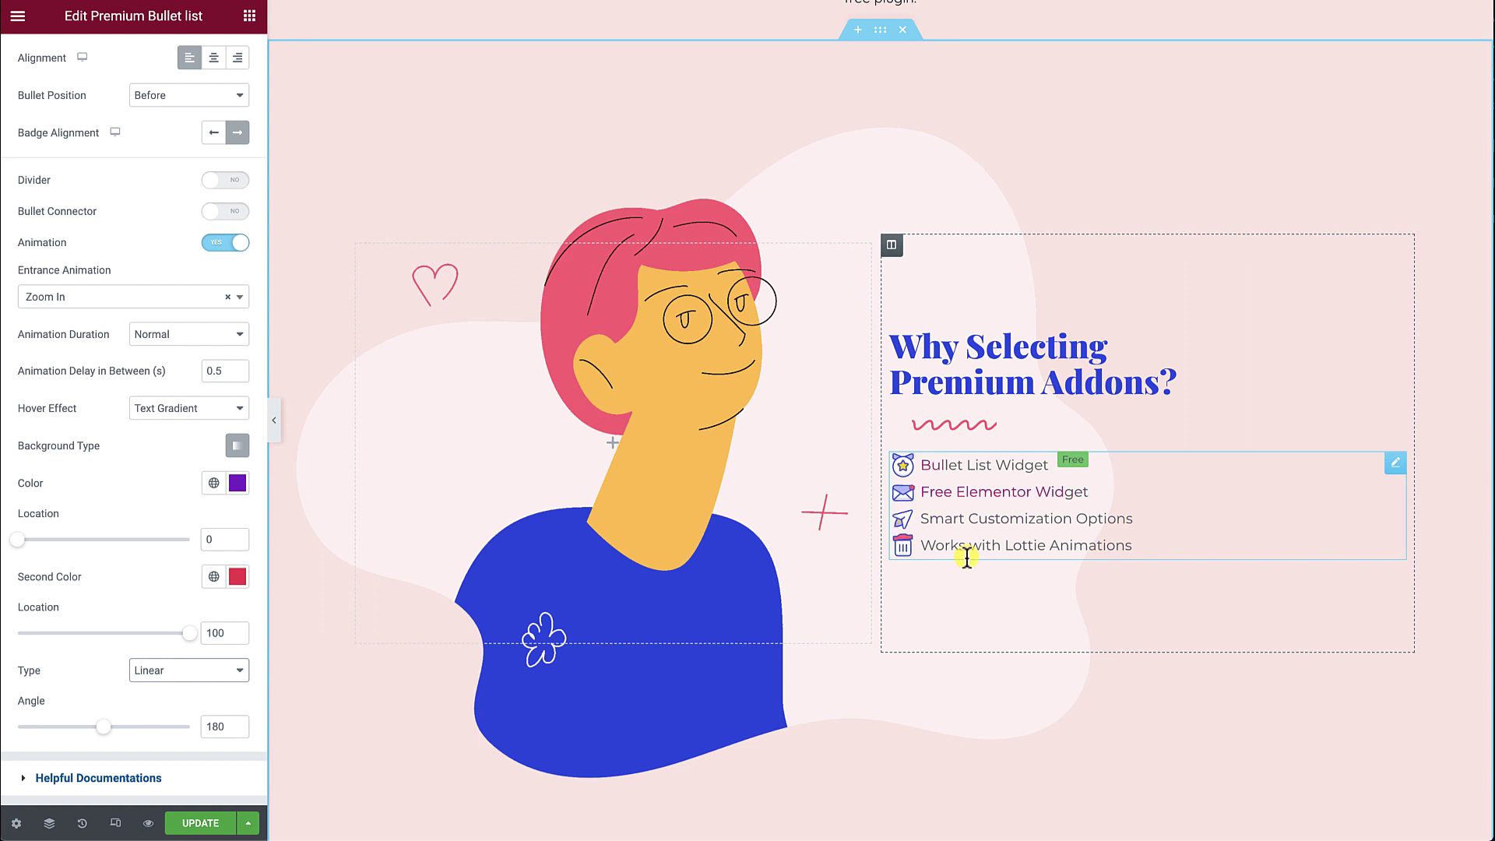
Step: Set the gradient angle to 80 degrees and collapse Display Options
{"action": "left_click_drag", "start_coordinate": [103, 727], "coordinate": [56, 726]}
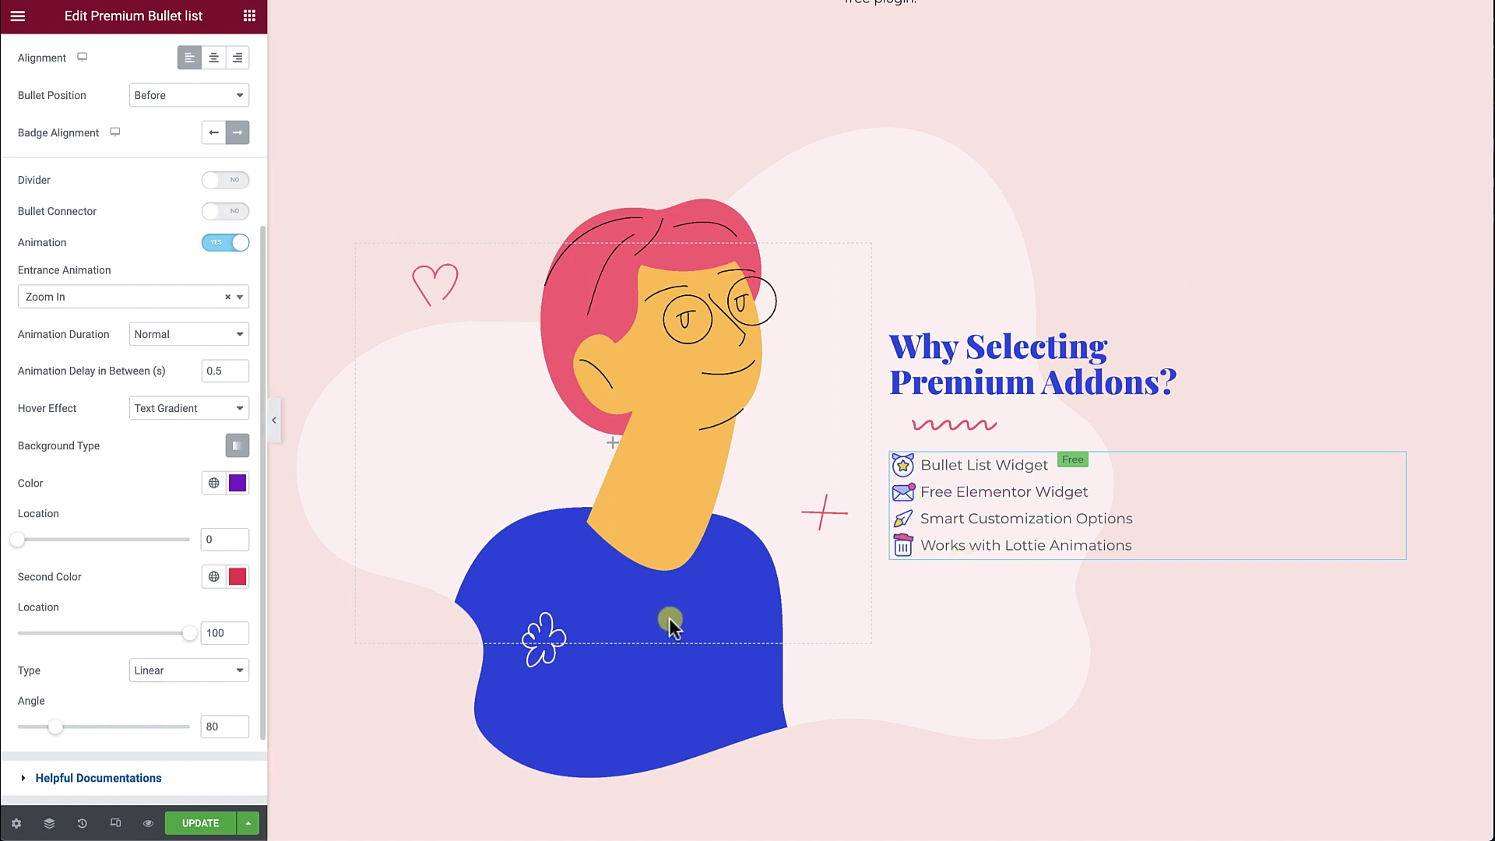
{"action": "scroll", "coordinate": [1017, 521], "scroll_direction": "down", "scroll_amount": 1}
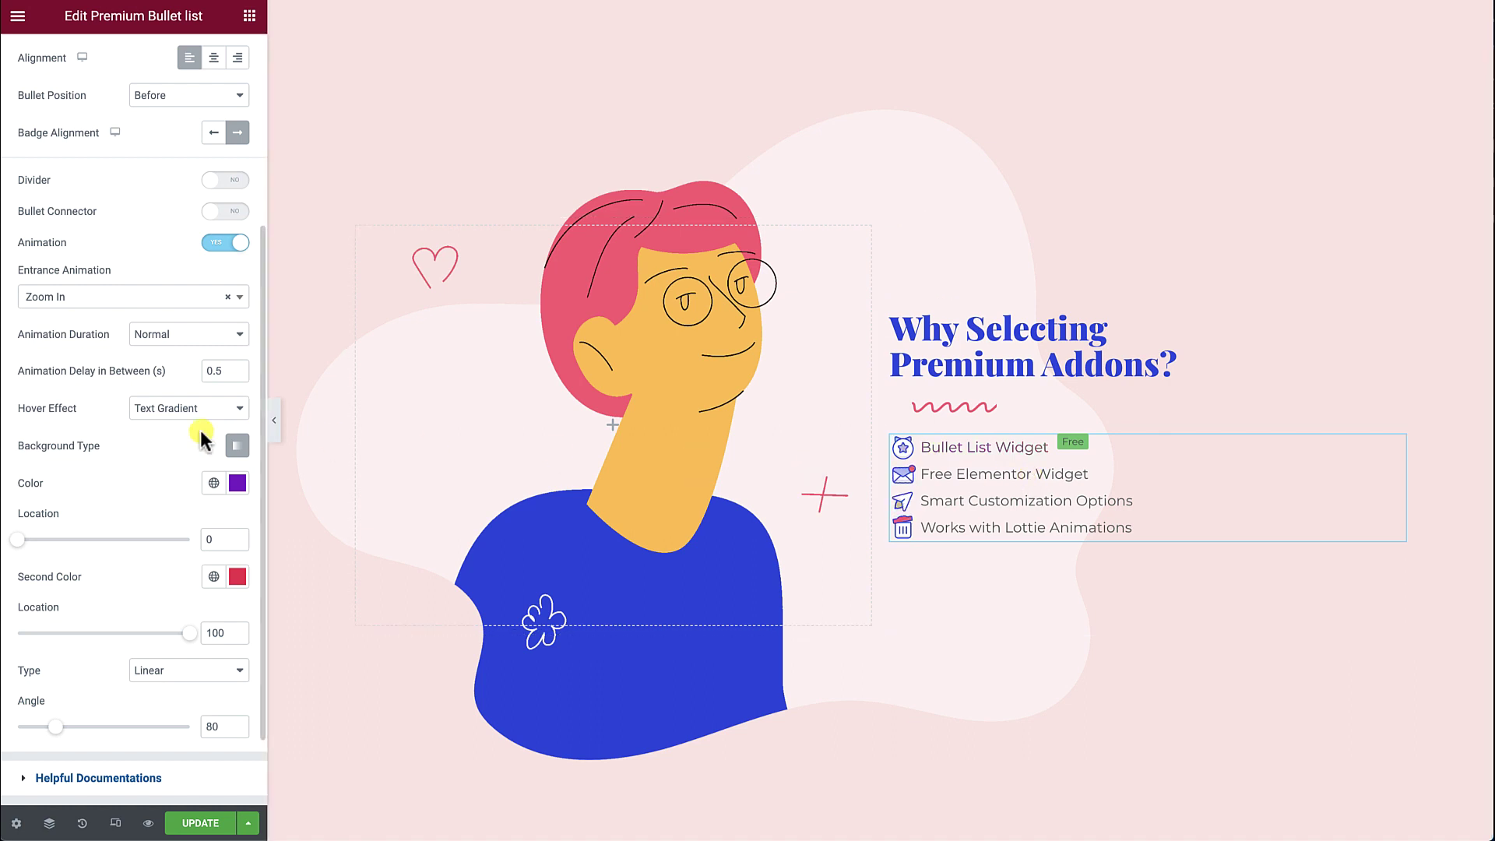
{"action": "scroll", "coordinate": [166, 428], "scroll_direction": "up", "scroll_amount": 4}
{"action": "left_click", "coordinate": [165, 153]}
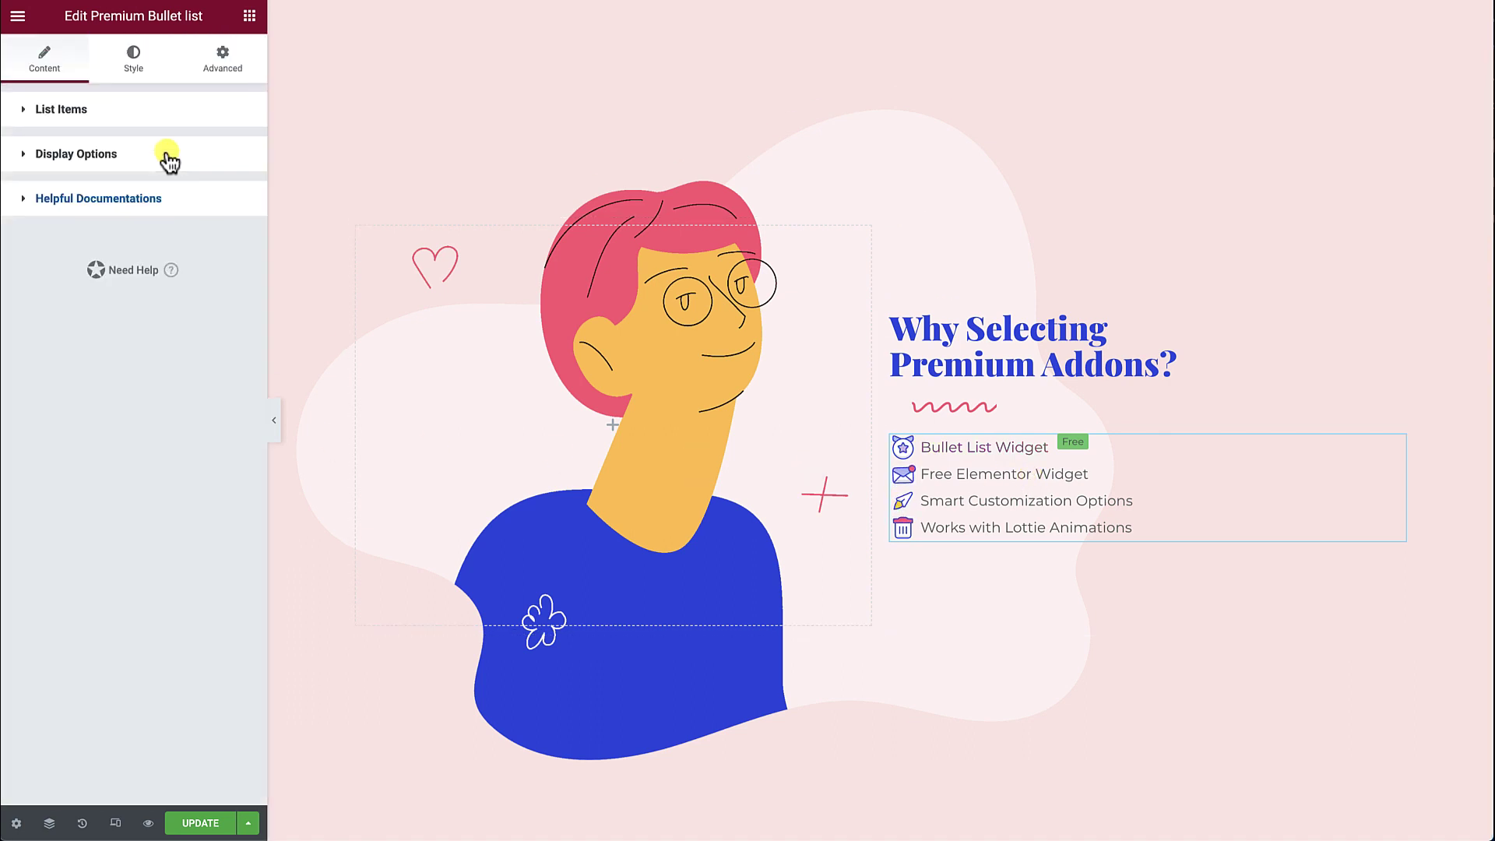
Step: Give the list items a bottom margin of 20 in the General style settings
{"action": "left_click", "coordinate": [139, 68]}
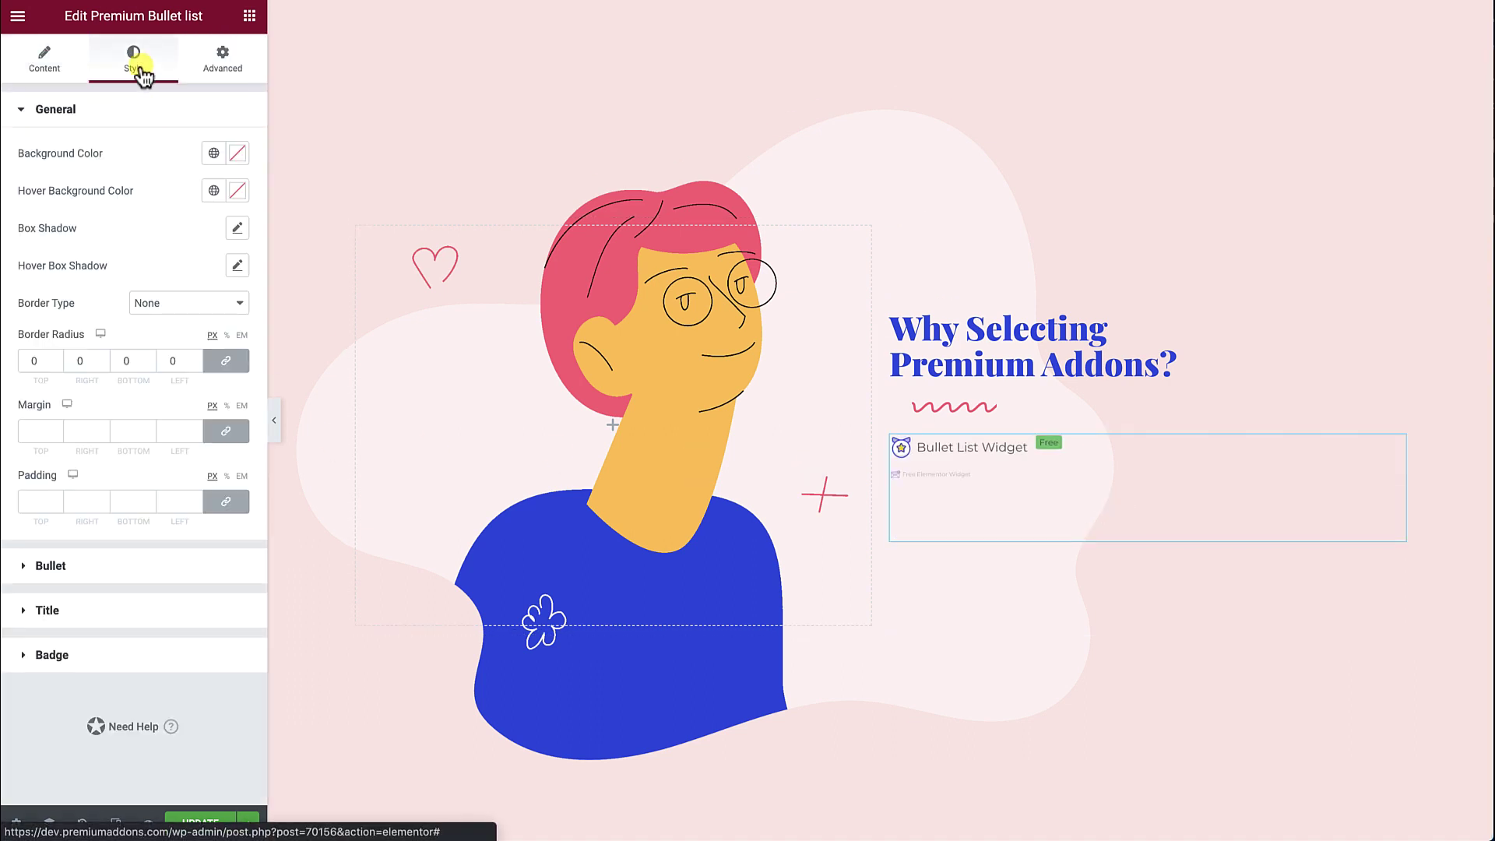
{"action": "left_click", "coordinate": [226, 431]}
{"action": "left_click", "coordinate": [132, 431]}
{"action": "type", "text": "20"}
{"action": "left_click", "coordinate": [143, 110]}
{"action": "left_click", "coordinate": [151, 153]}
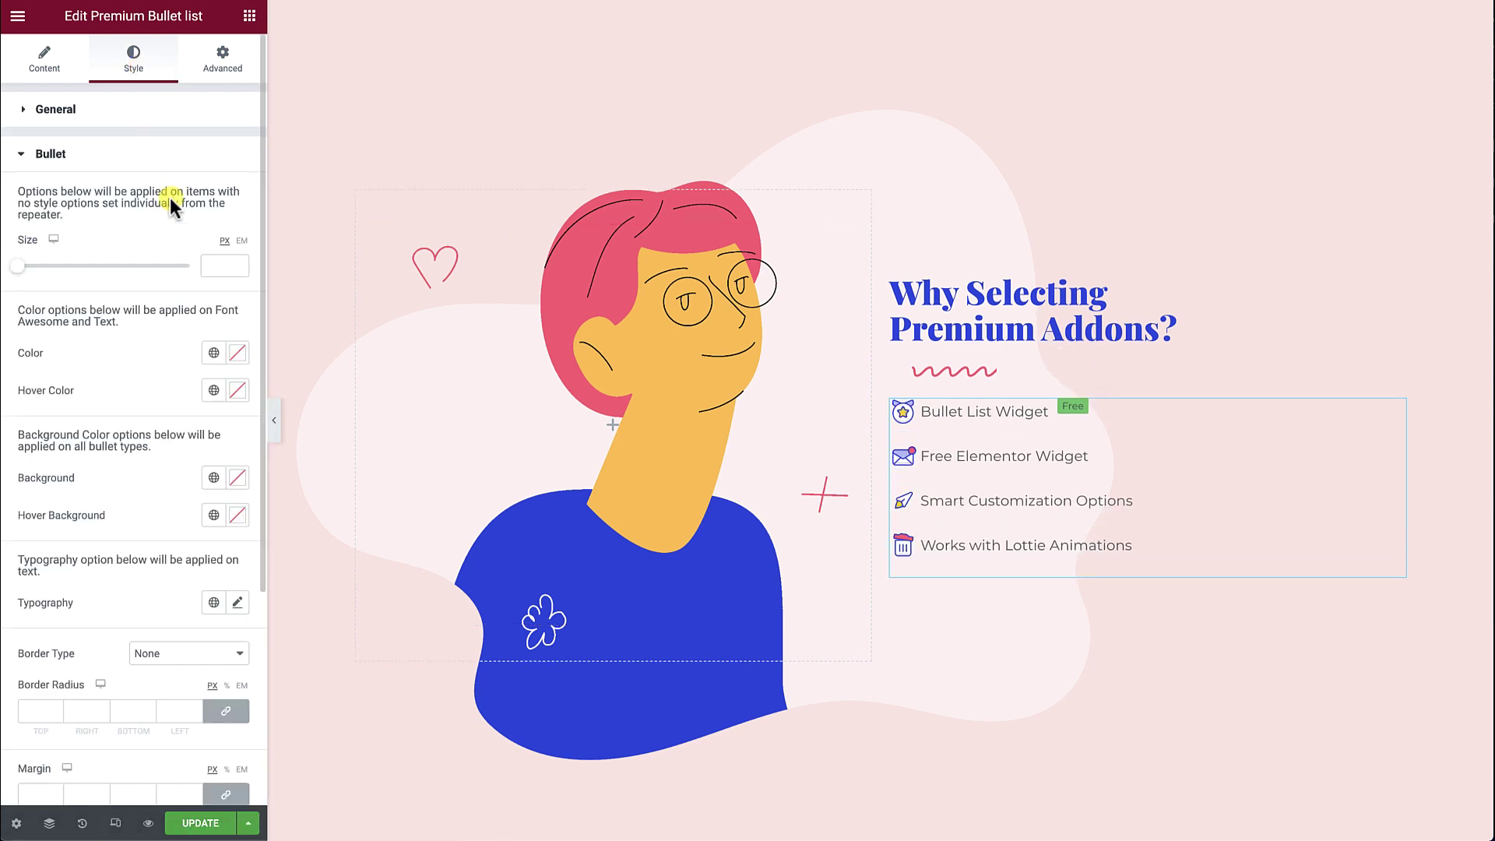
{"action": "left_click", "coordinate": [210, 154]}
Step: Set the title typography to Quicksand at size 17
{"action": "left_click", "coordinate": [191, 201]}
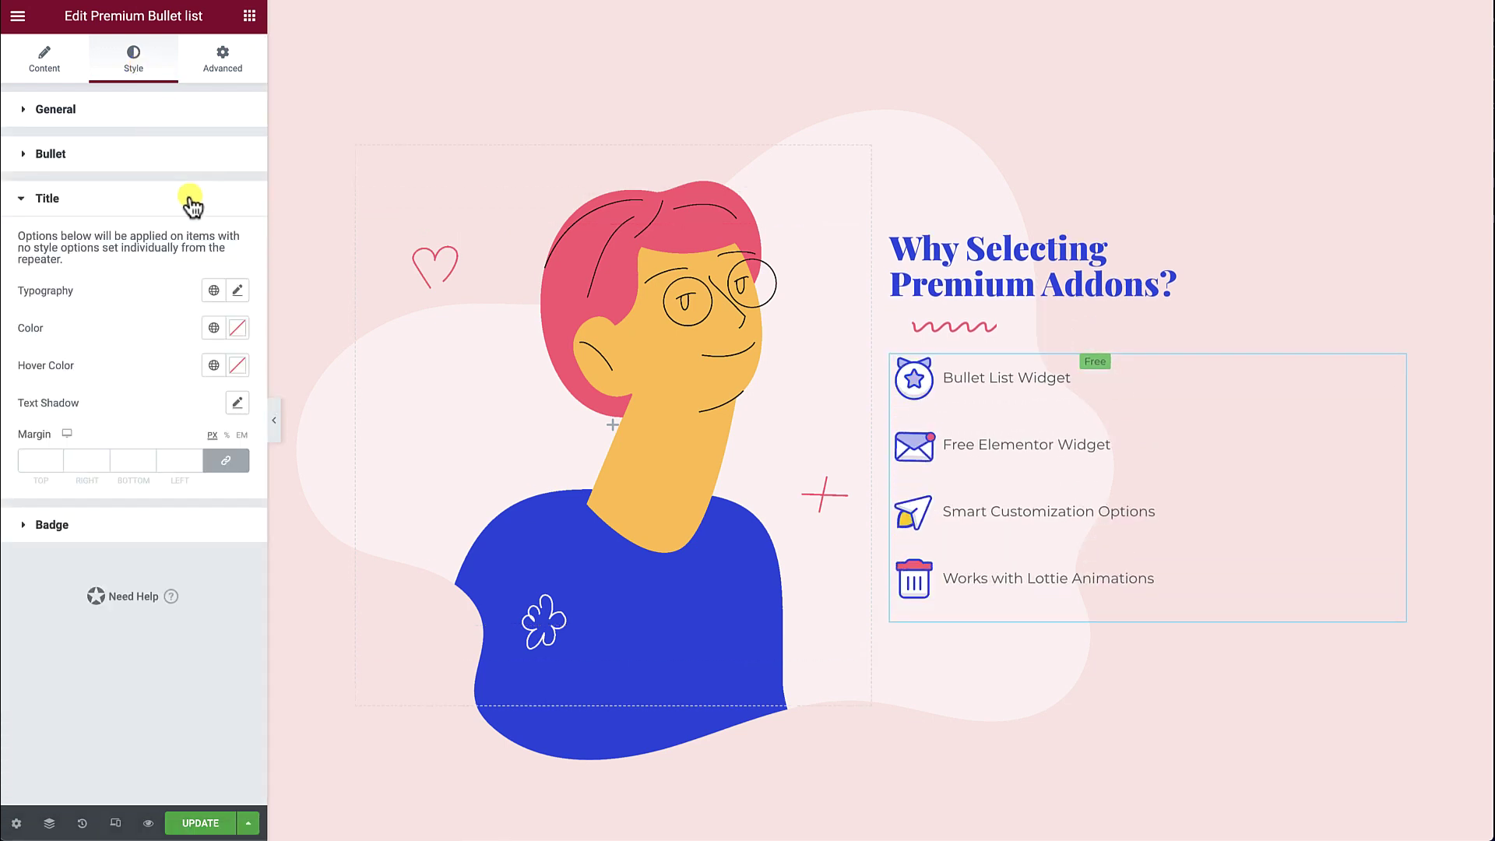
{"action": "left_click", "coordinate": [237, 290]}
{"action": "left_click", "coordinate": [182, 373]}
{"action": "type", "text": "quick"}
{"action": "left_click", "coordinate": [169, 444]}
{"action": "left_click", "coordinate": [207, 430]}
{"action": "type", "text": "17"}
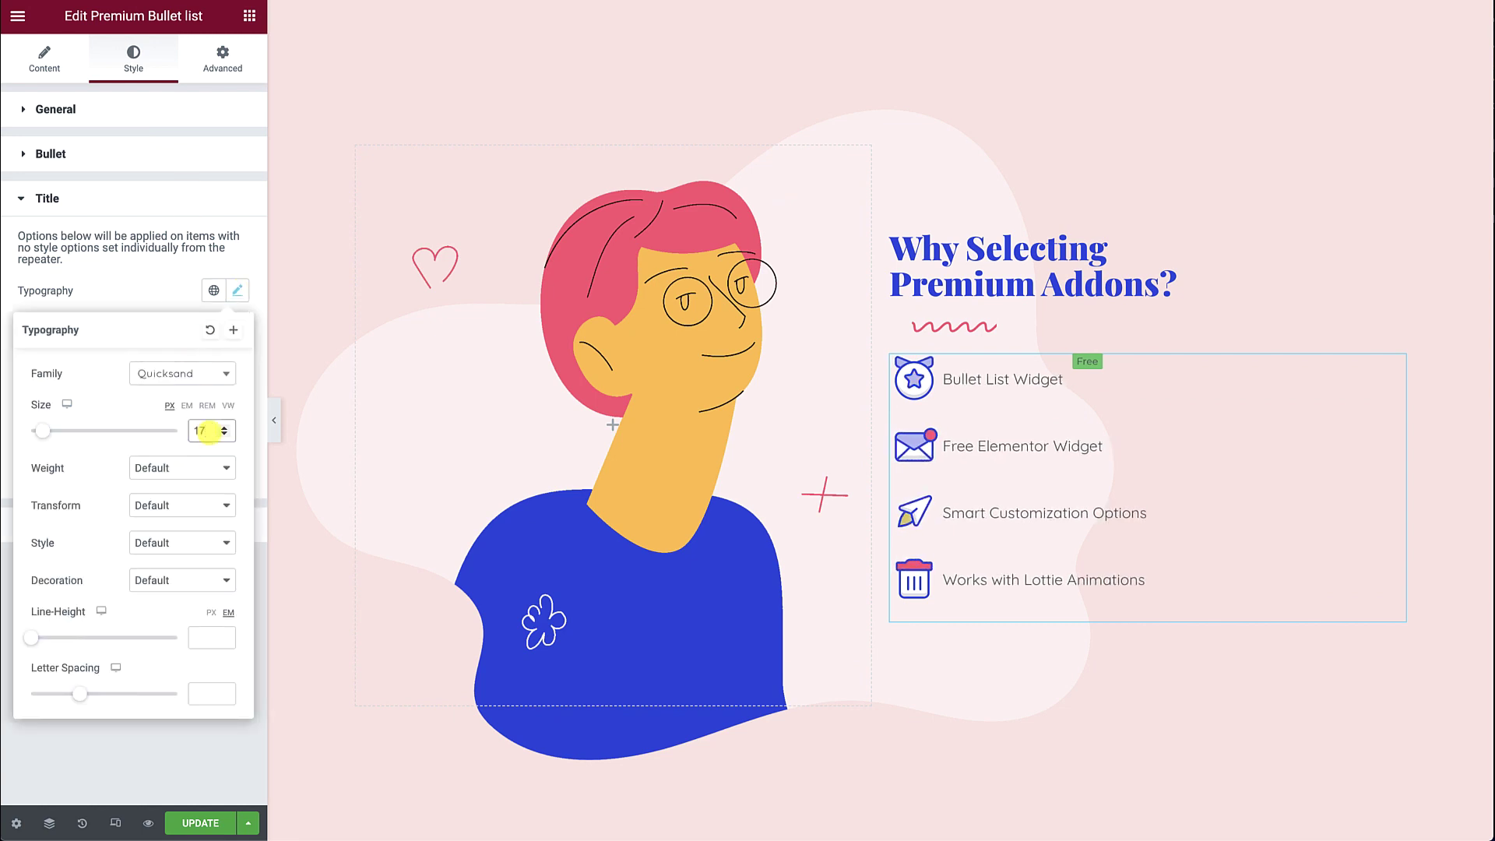
{"action": "left_click", "coordinate": [194, 203]}
Step: Turn the bullet connector back on in Display Options
{"action": "left_click", "coordinate": [194, 245]}
{"action": "left_click", "coordinate": [47, 62]}
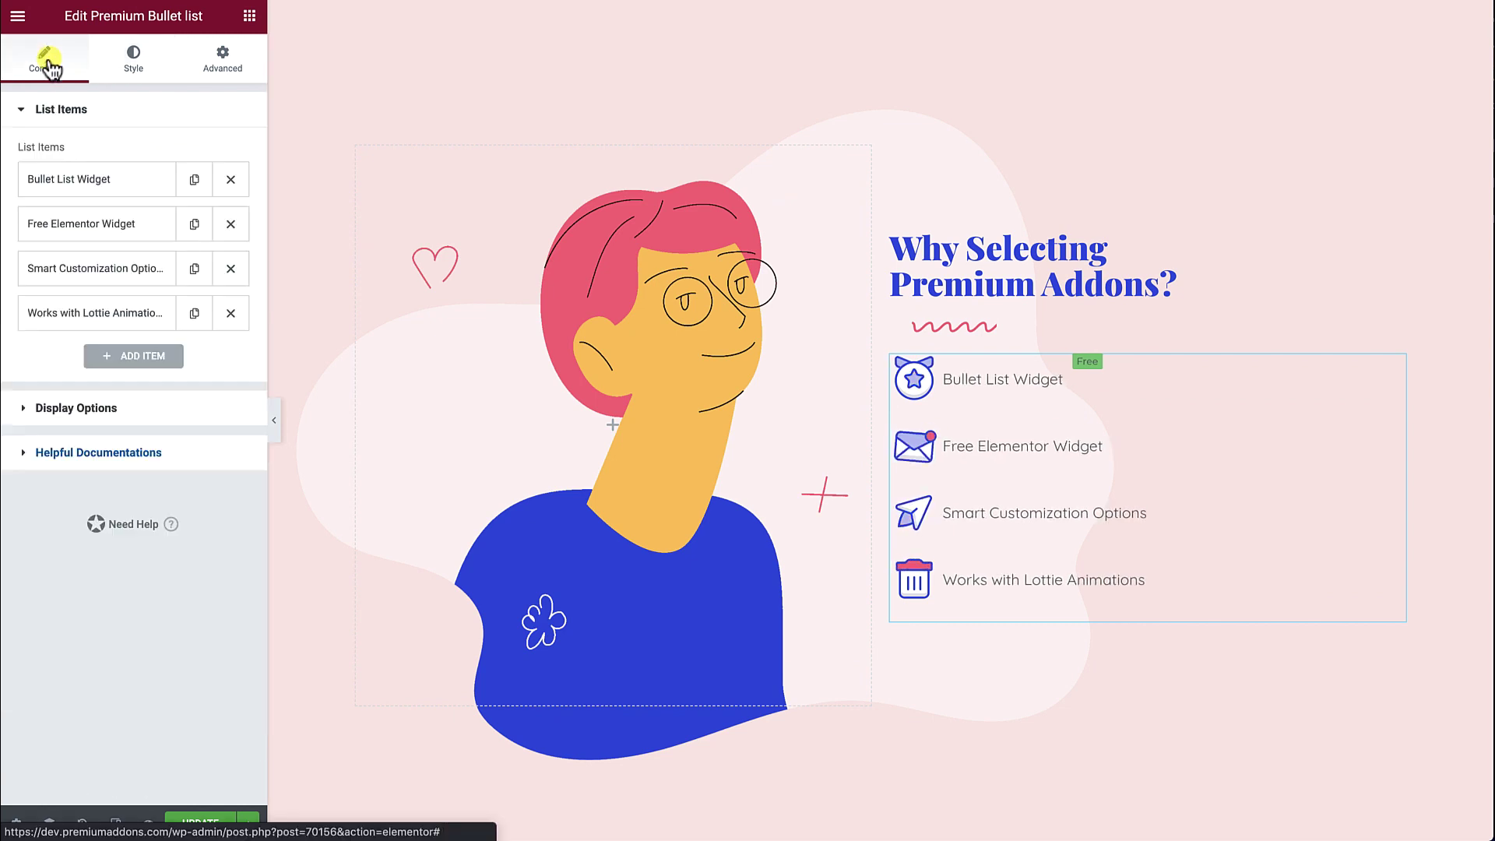
{"action": "left_click", "coordinate": [120, 181]}
{"action": "left_click", "coordinate": [181, 109]}
{"action": "left_click", "coordinate": [182, 155]}
{"action": "left_click", "coordinate": [221, 496]}
Step: Make the connector line style Dashed
{"action": "left_click", "coordinate": [129, 59]}
{"action": "left_click", "coordinate": [62, 287]}
{"action": "left_click", "coordinate": [174, 331]}
{"action": "left_click", "coordinate": [174, 346]}
{"action": "left_click", "coordinate": [216, 389]}
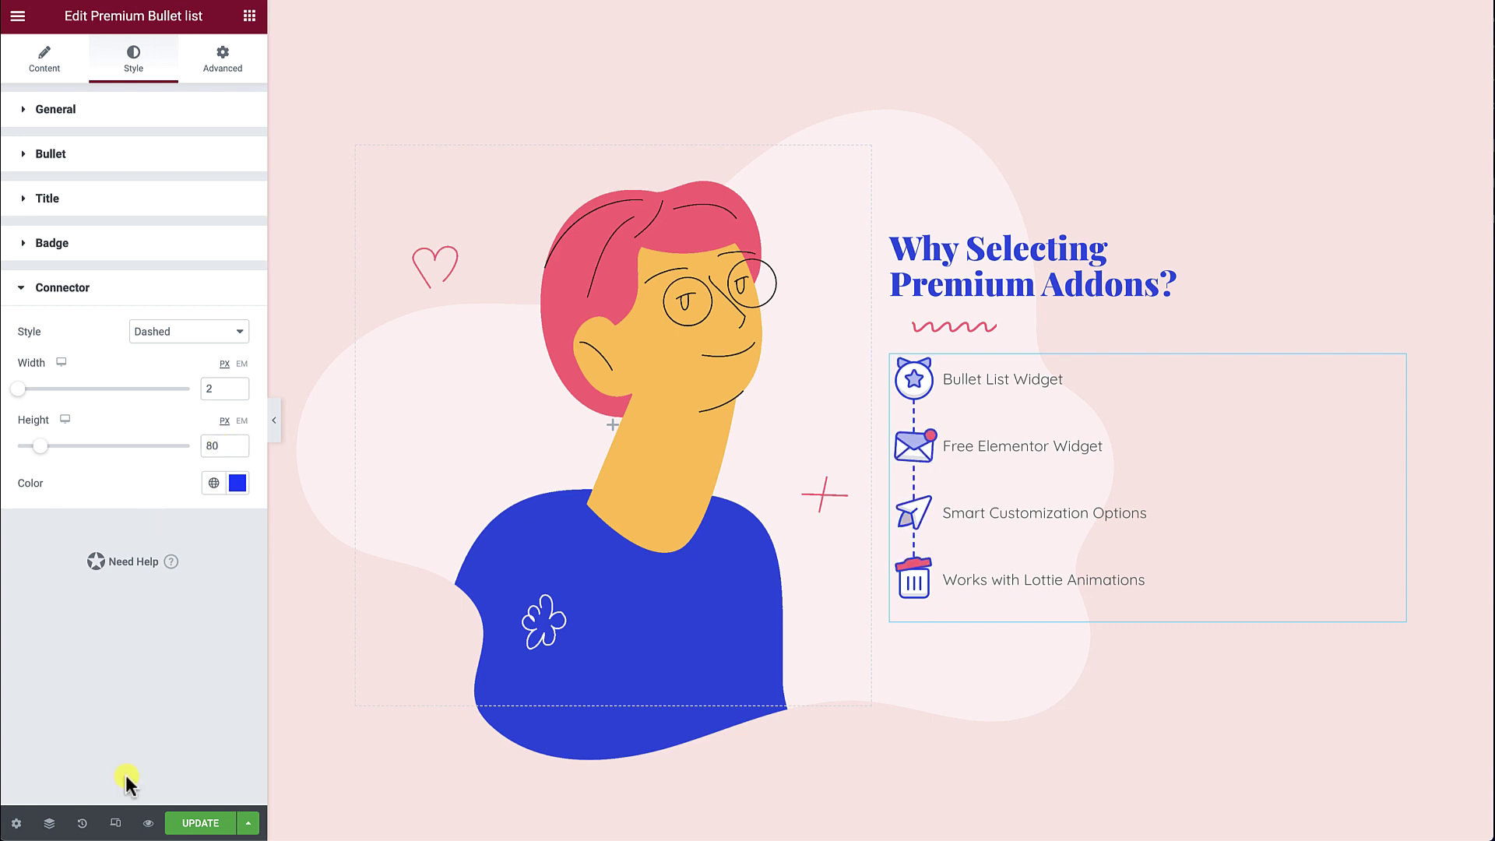
Step: Preview the bullet list in mobile responsive mode
{"action": "left_click", "coordinate": [114, 823]}
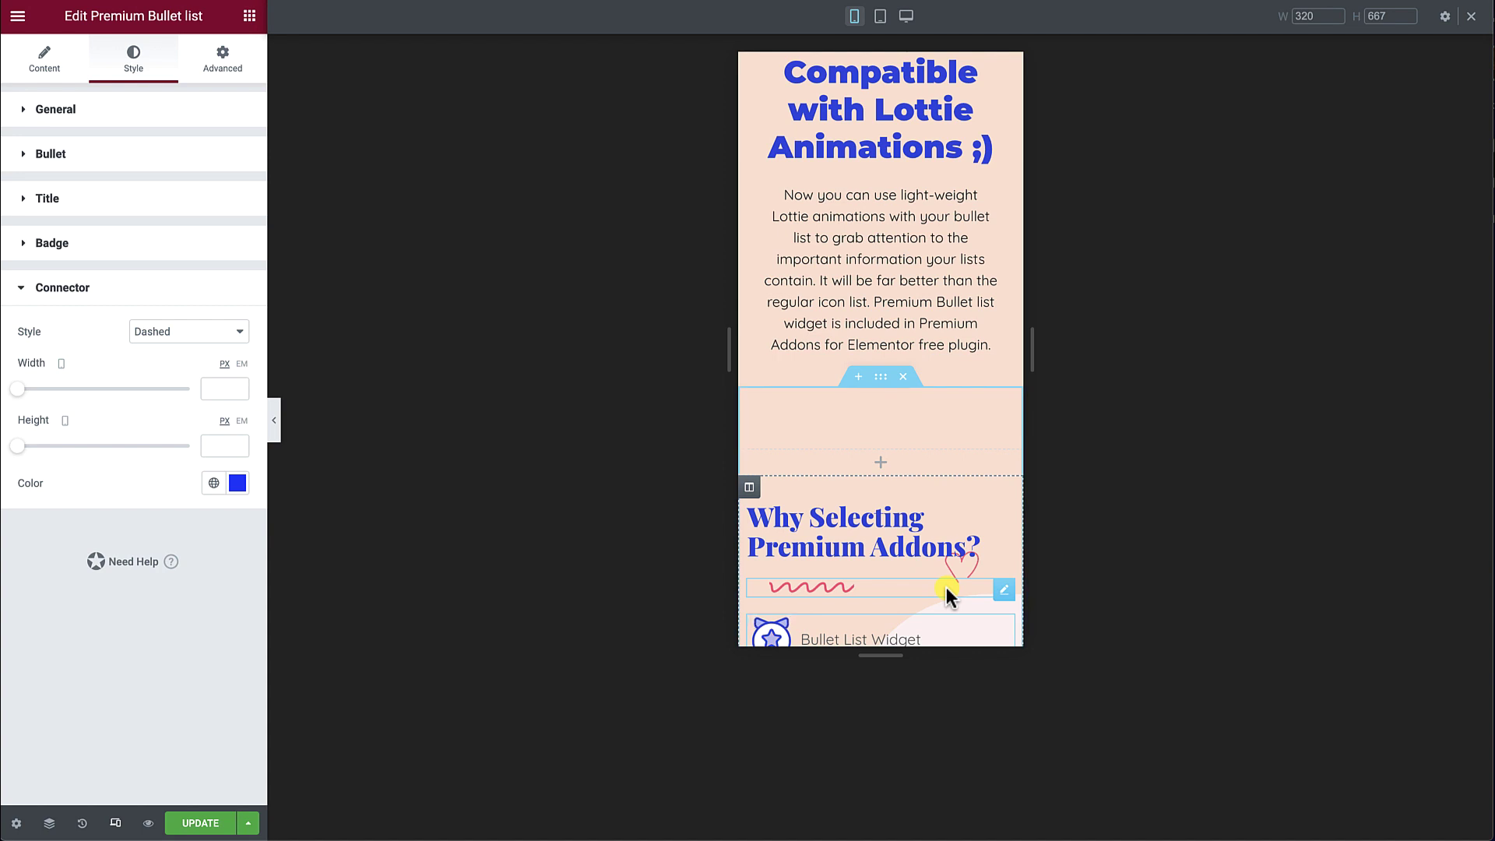
{"action": "scroll", "coordinate": [947, 587], "scroll_direction": "down", "scroll_amount": 3}
{"action": "scroll", "coordinate": [946, 587], "scroll_direction": "down", "scroll_amount": 2}
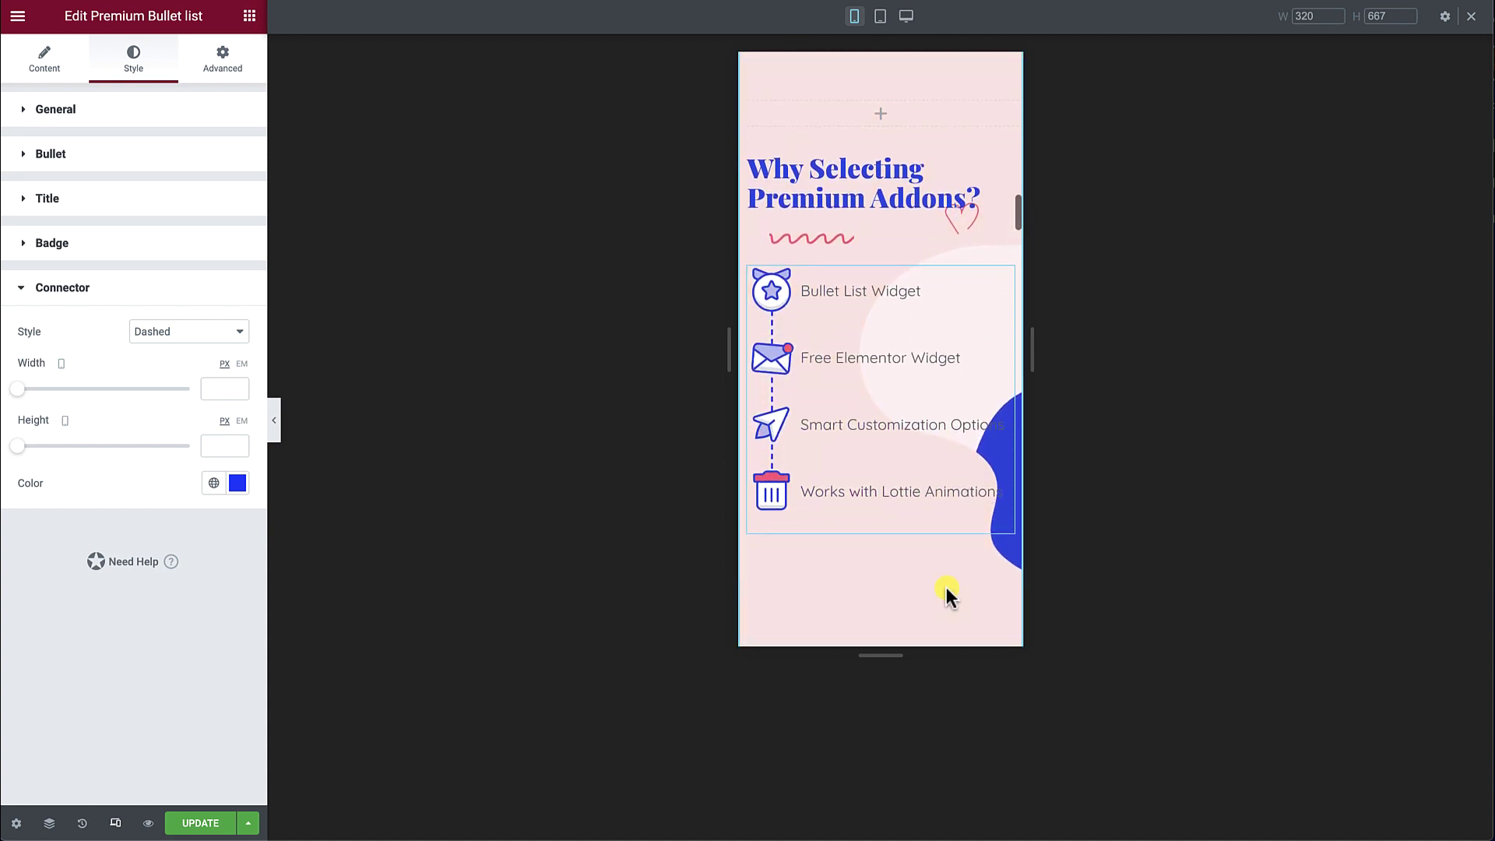